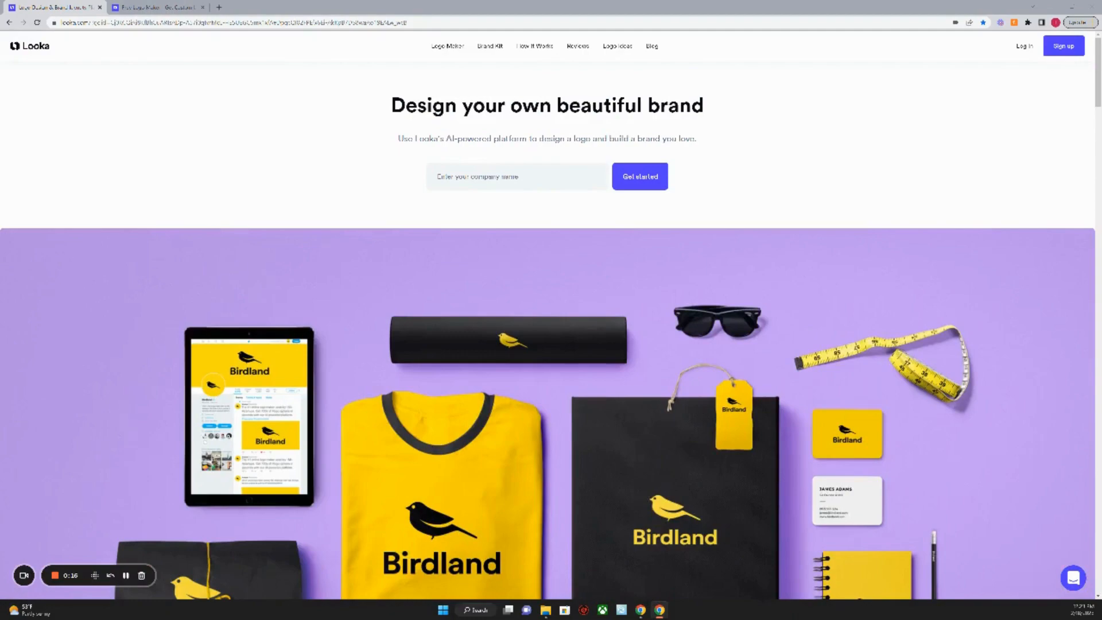
Review the home page's brand mockups and its three sections on making a logo, bringing the brand to life and marketing the business
scroll(989, 170, down, 2)
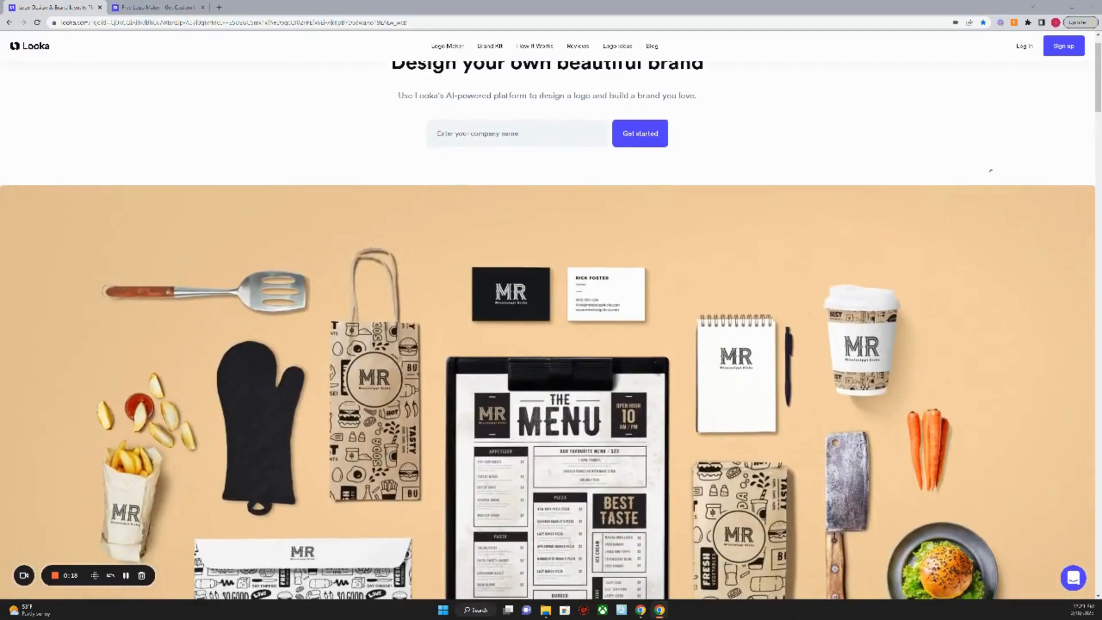
scroll(961, 148, down, 3)
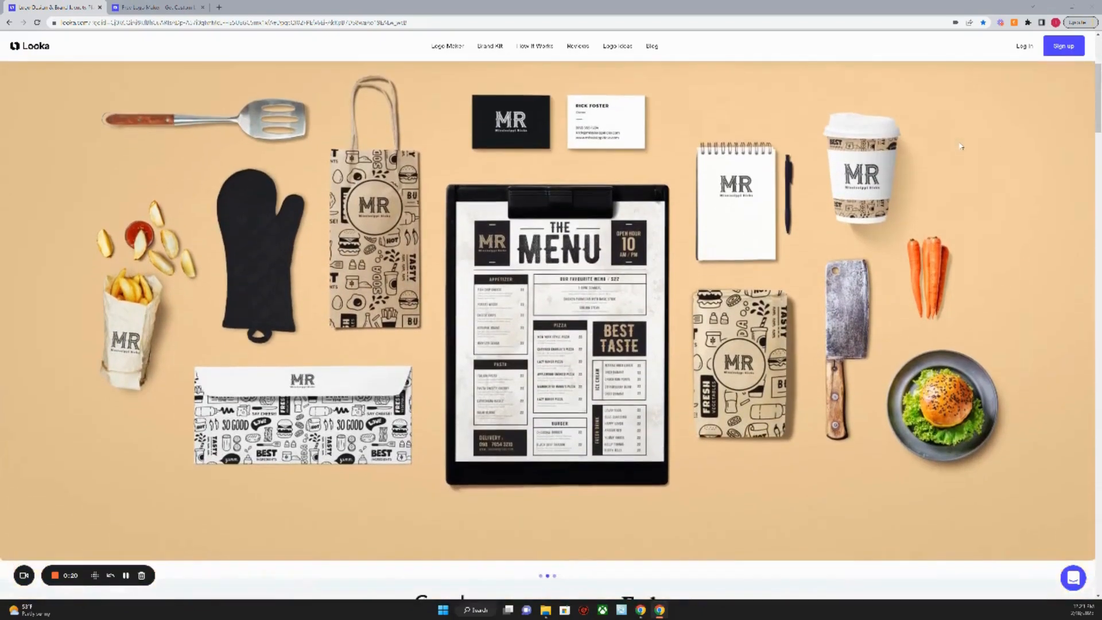
scroll(959, 144, up, 1)
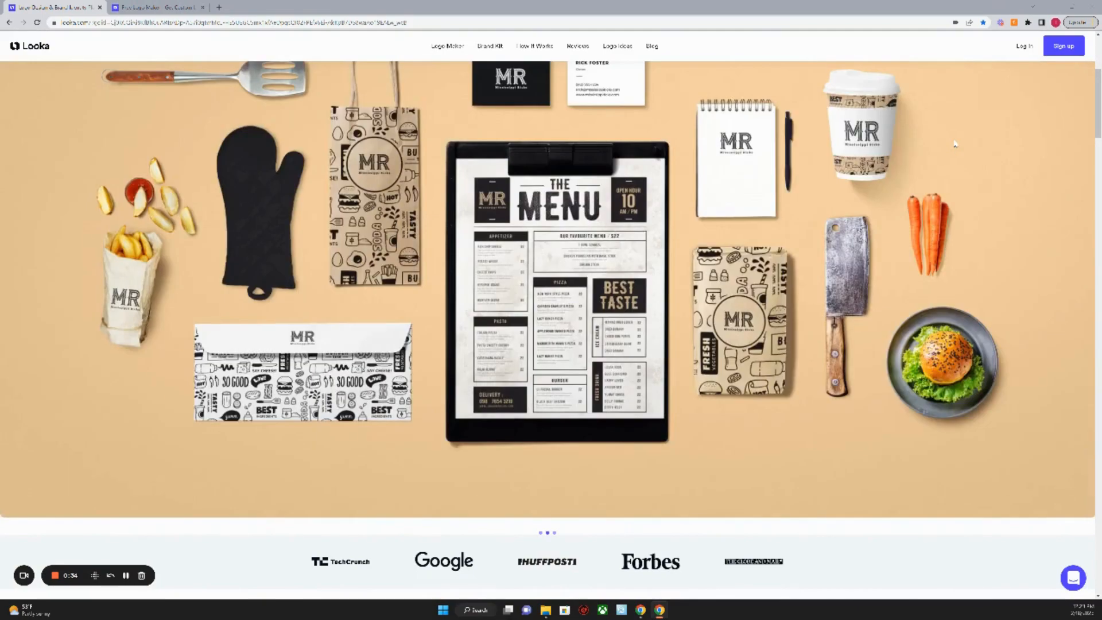
scroll(955, 144, down, 4)
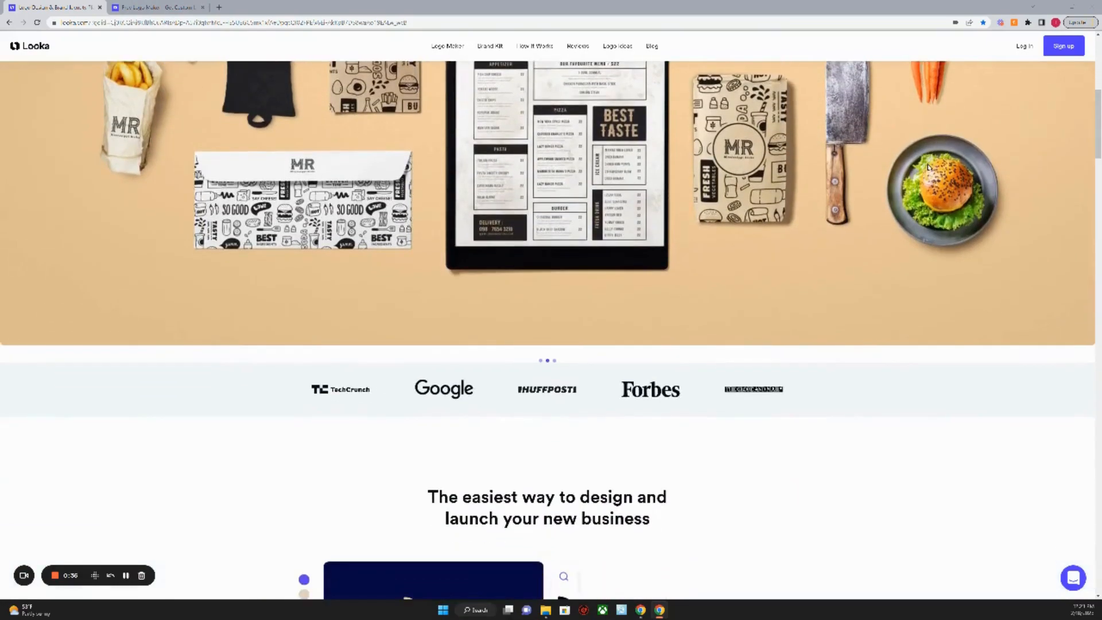
scroll(930, 167, down, 3)
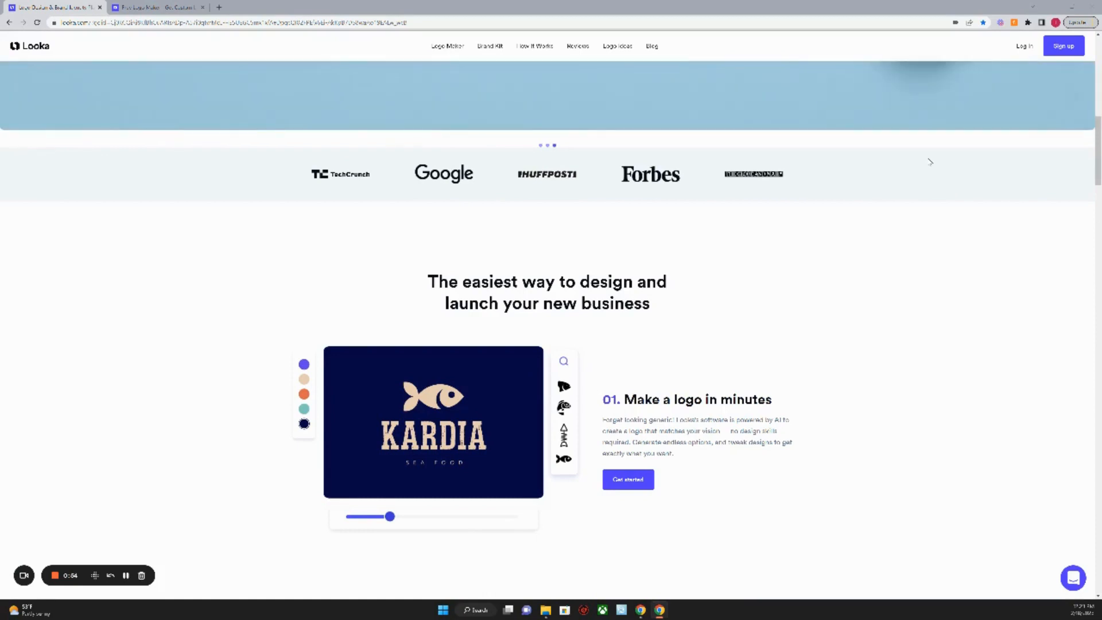
scroll(859, 184, down, 2)
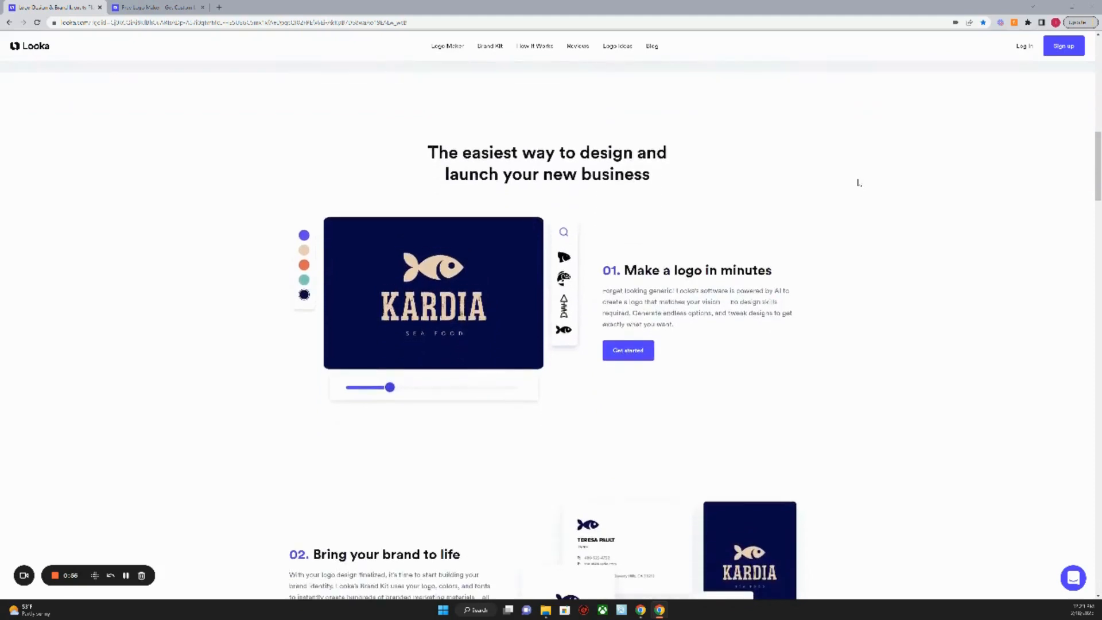
scroll(795, 175, down, 1)
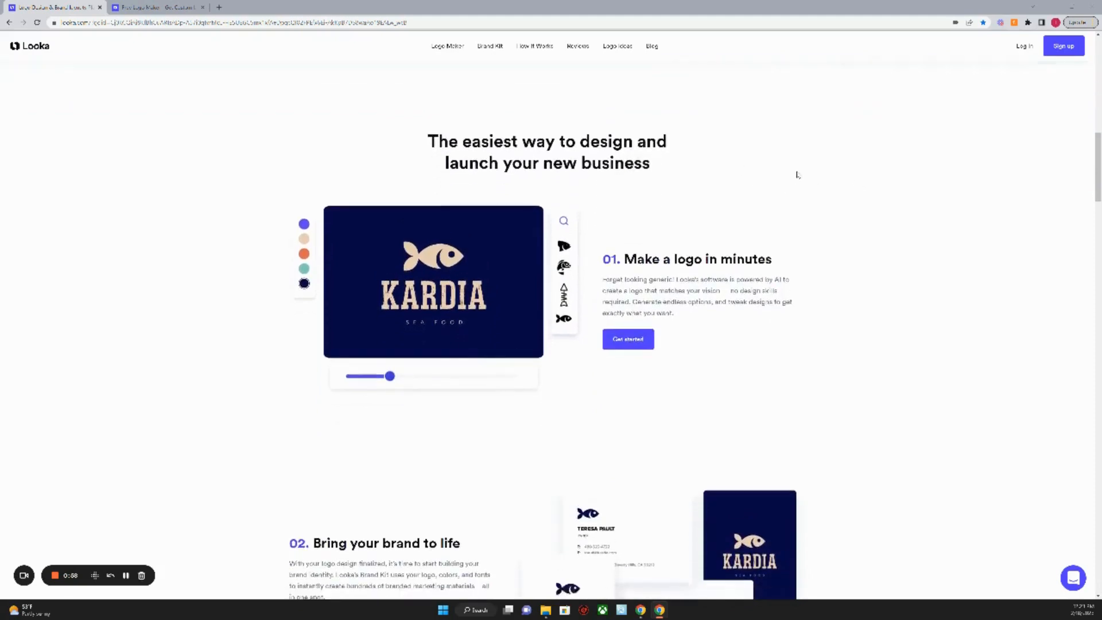
scroll(796, 171, down, 2)
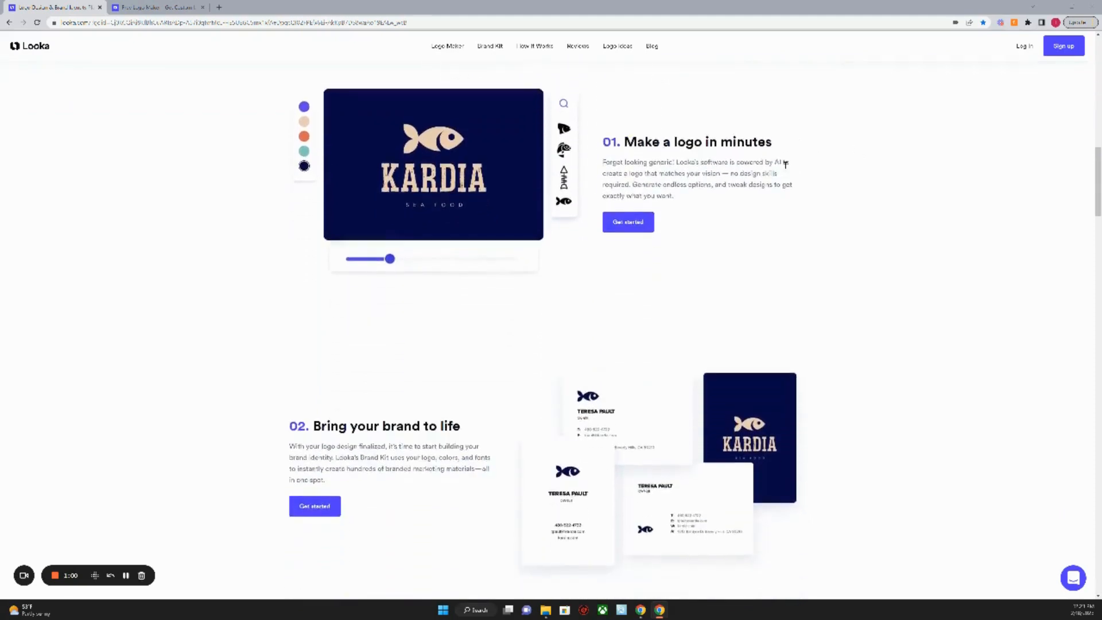
scroll(782, 165, up, 1)
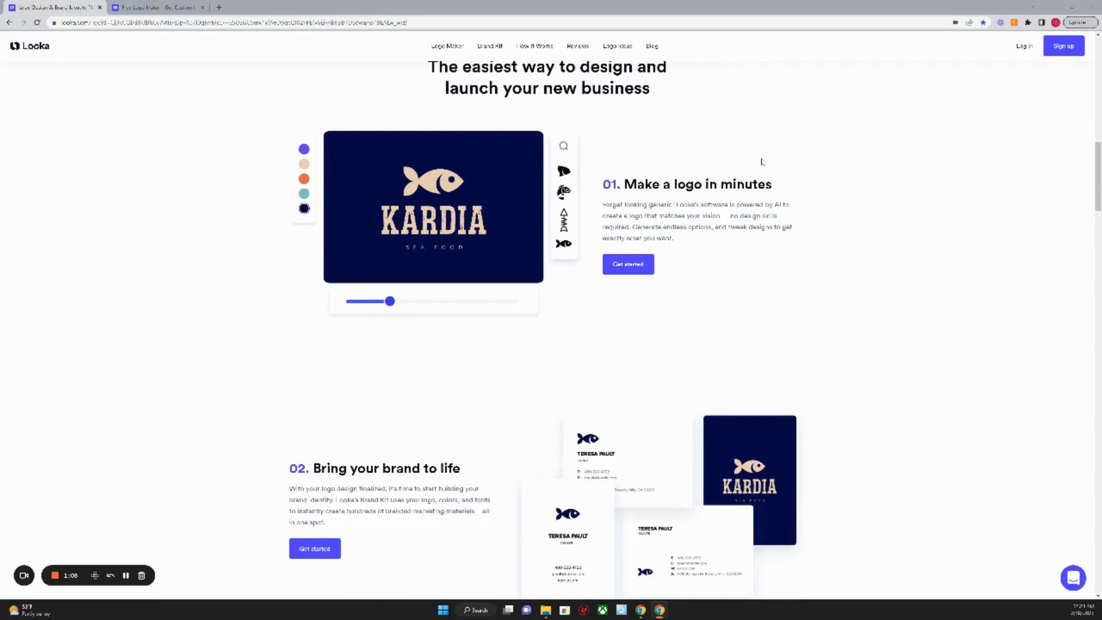
scroll(760, 259, down, 3)
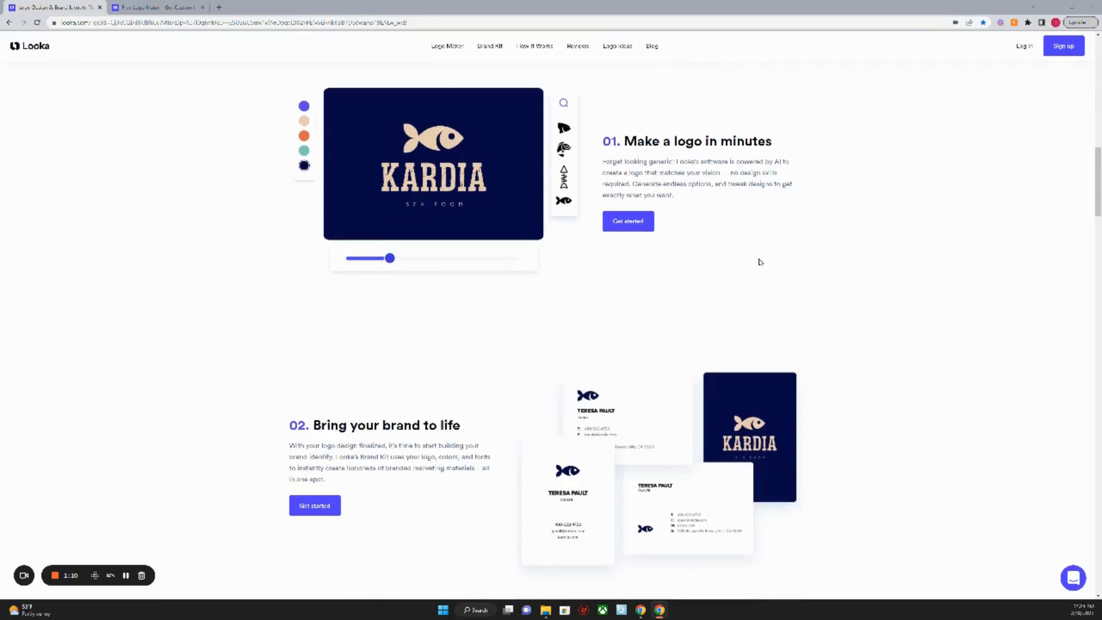
scroll(755, 260, down, 2)
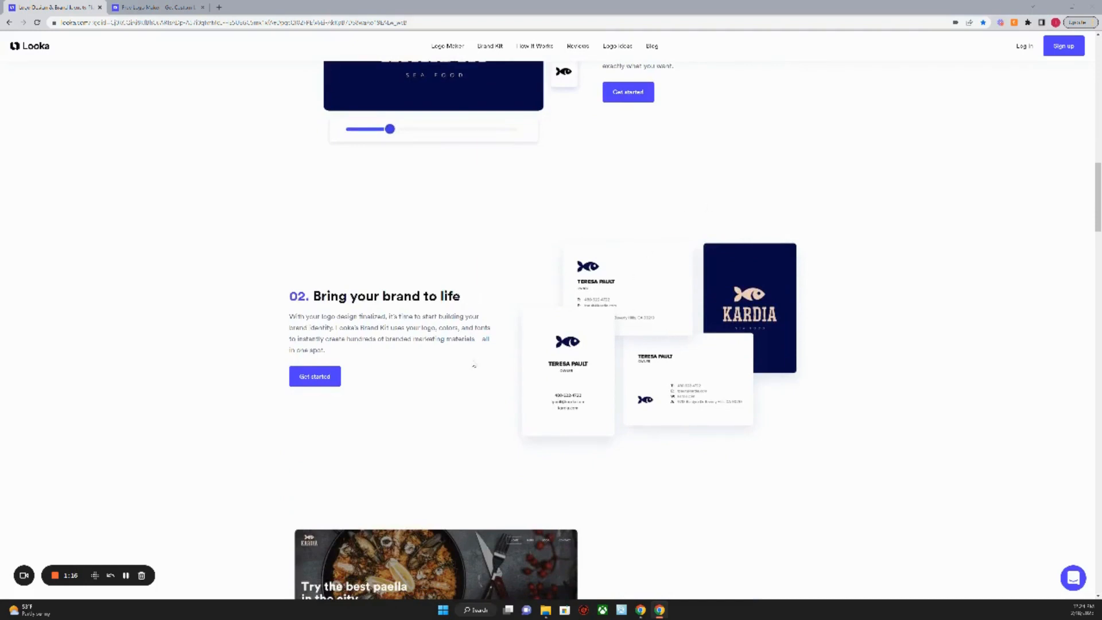
scroll(474, 376, down, 3)
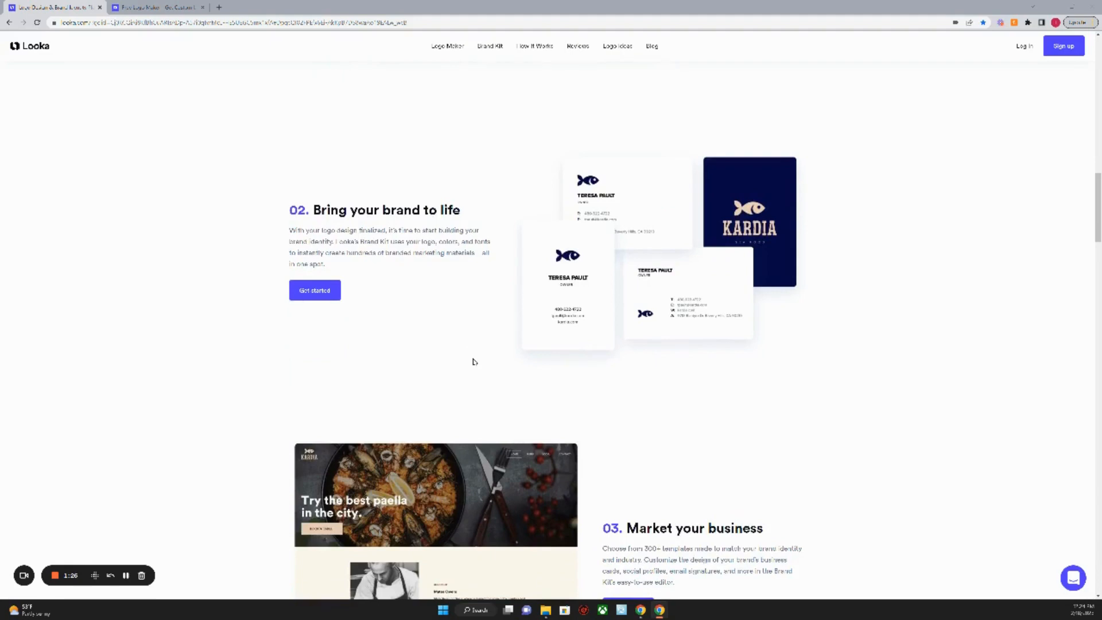
scroll(480, 384, down, 4)
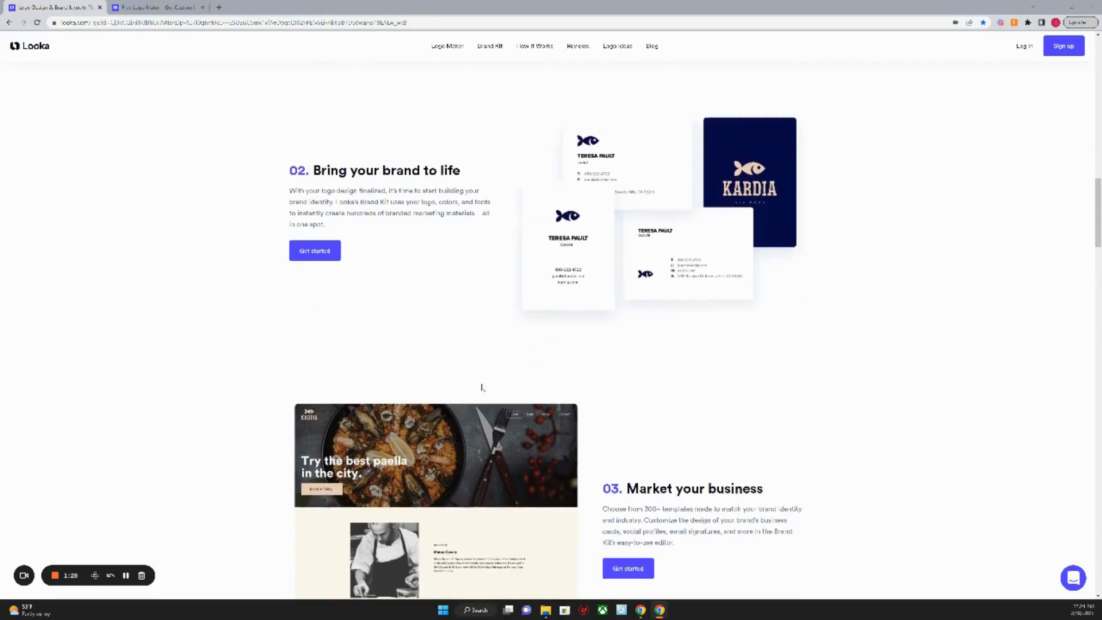
scroll(483, 388, down, 1)
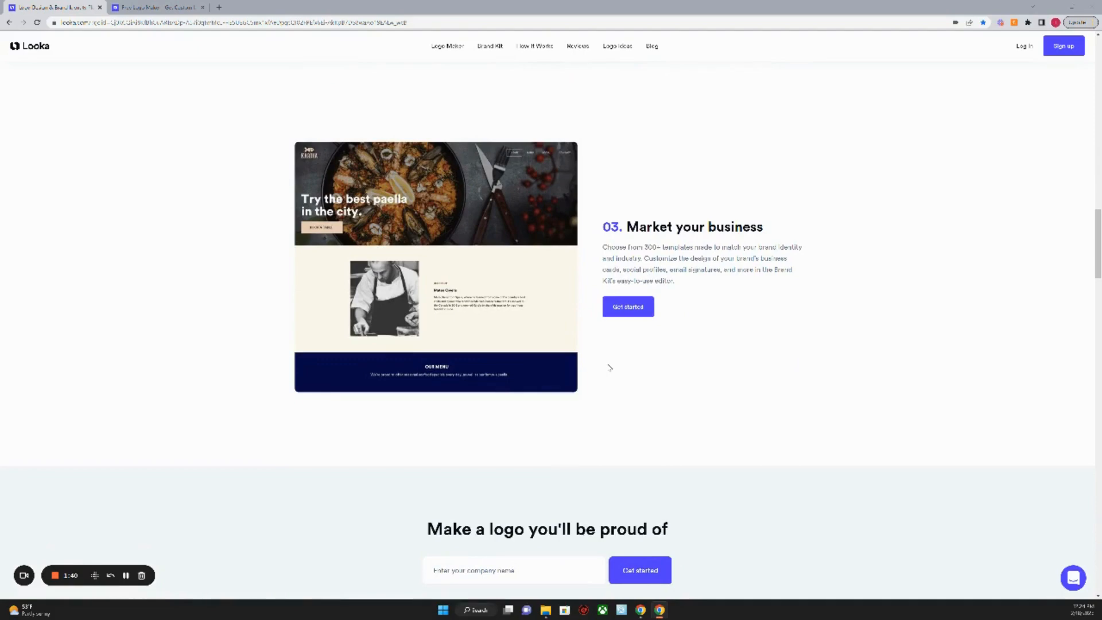
Examine the home page's "Looka is your personal designer" feature overview and the section on bringing your vision to life
scroll(608, 281, down, 7)
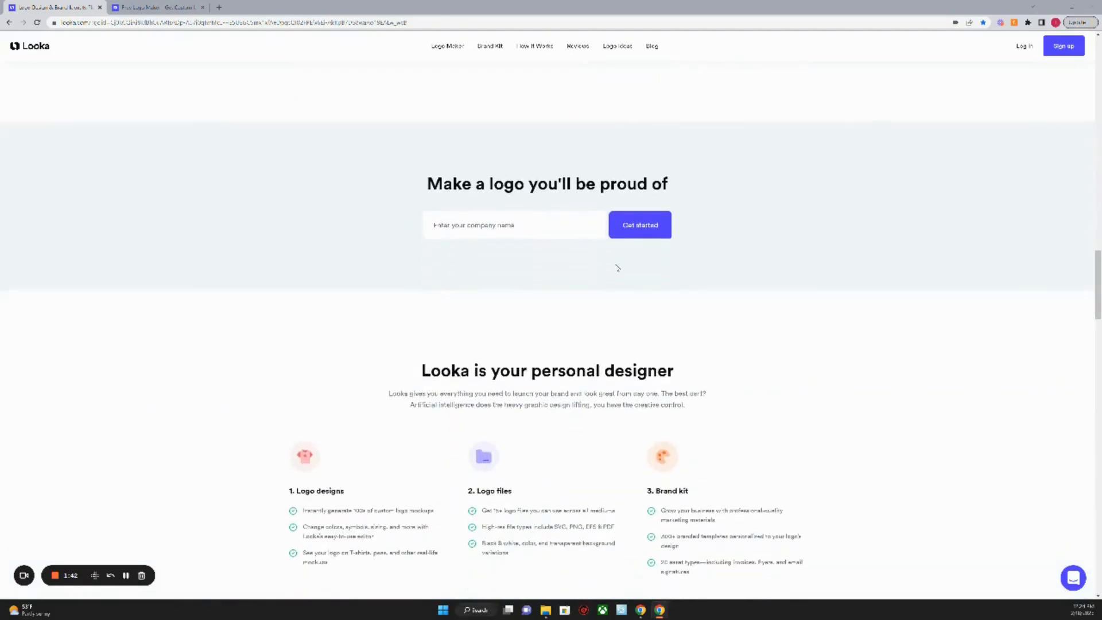
scroll(706, 262, down, 2)
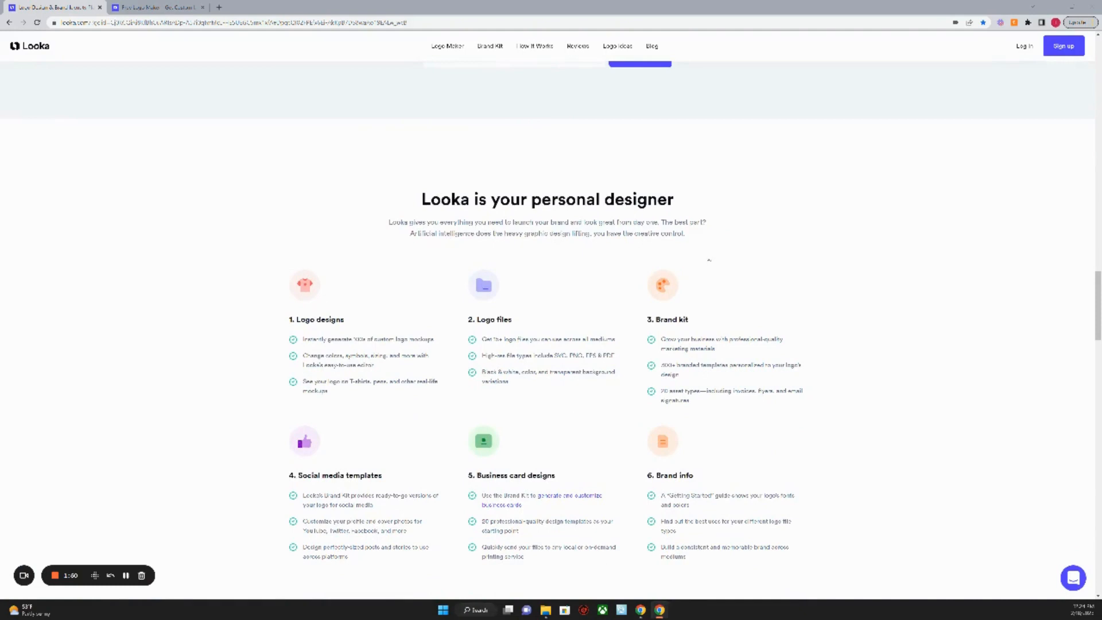
scroll(715, 261, down, 2)
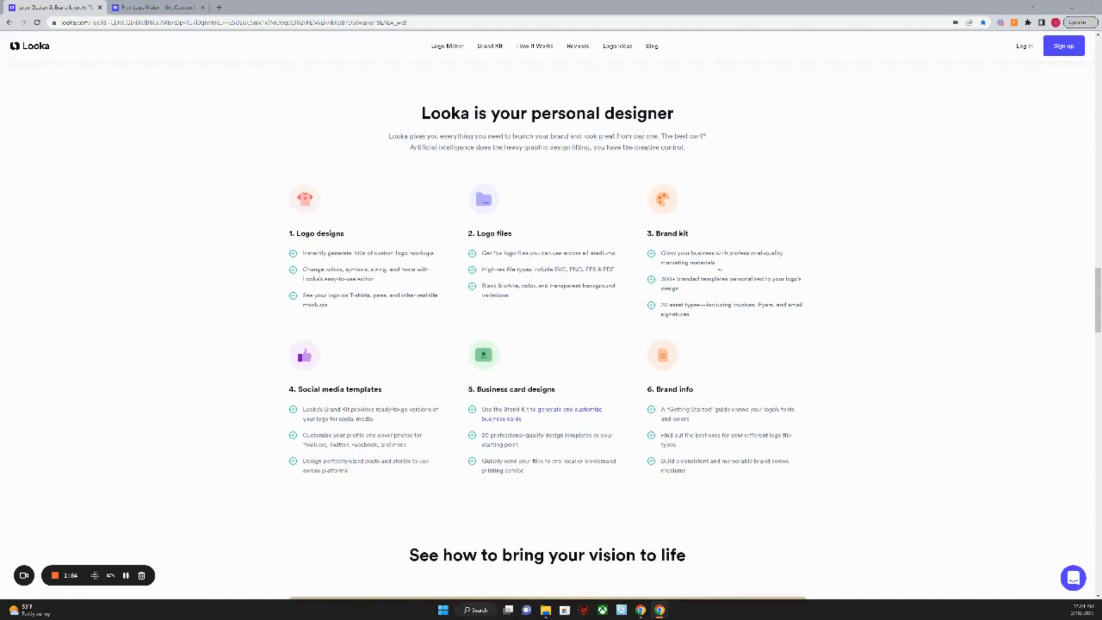
scroll(720, 269, down, 3)
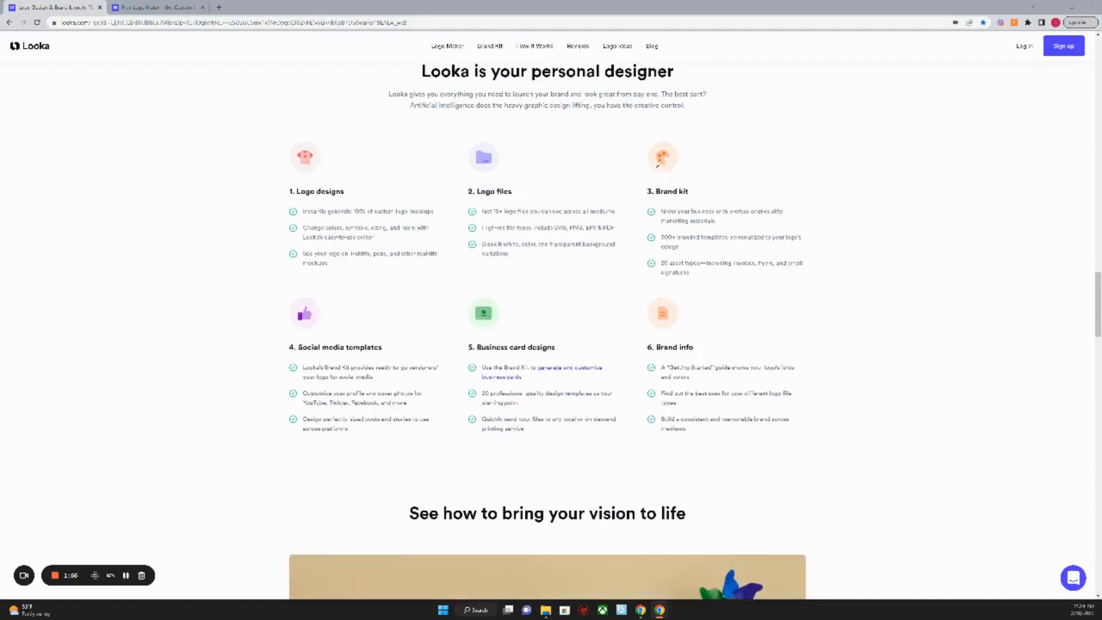
scroll(664, 158, down, 6)
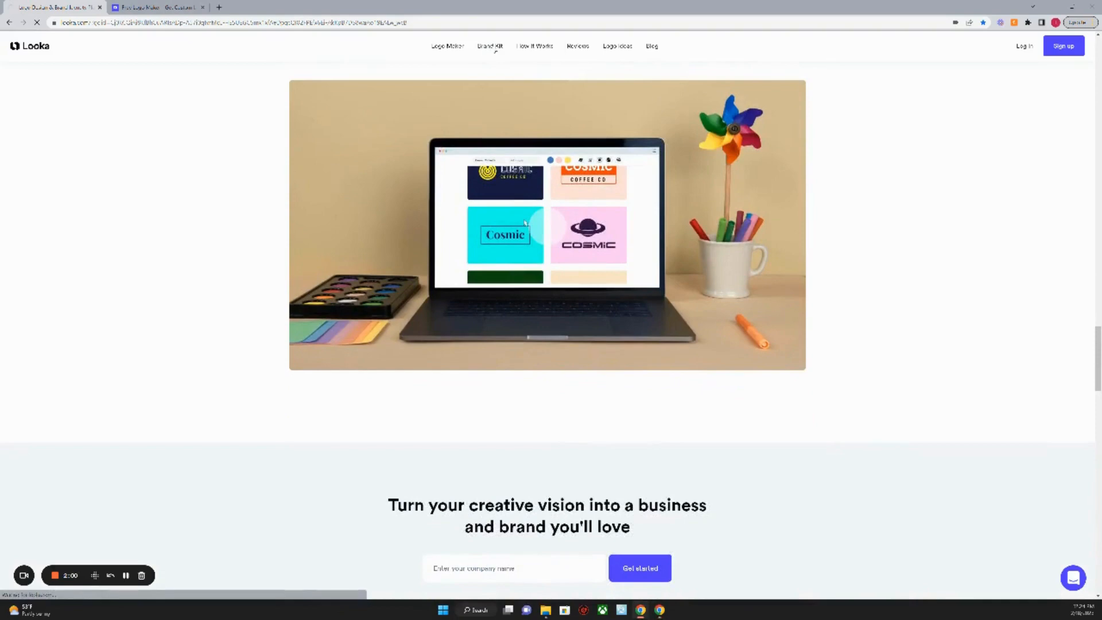
Open the Brand Kit page and look through its marketing toolkit templates, from social profiles and business cards to websites
click(492, 49)
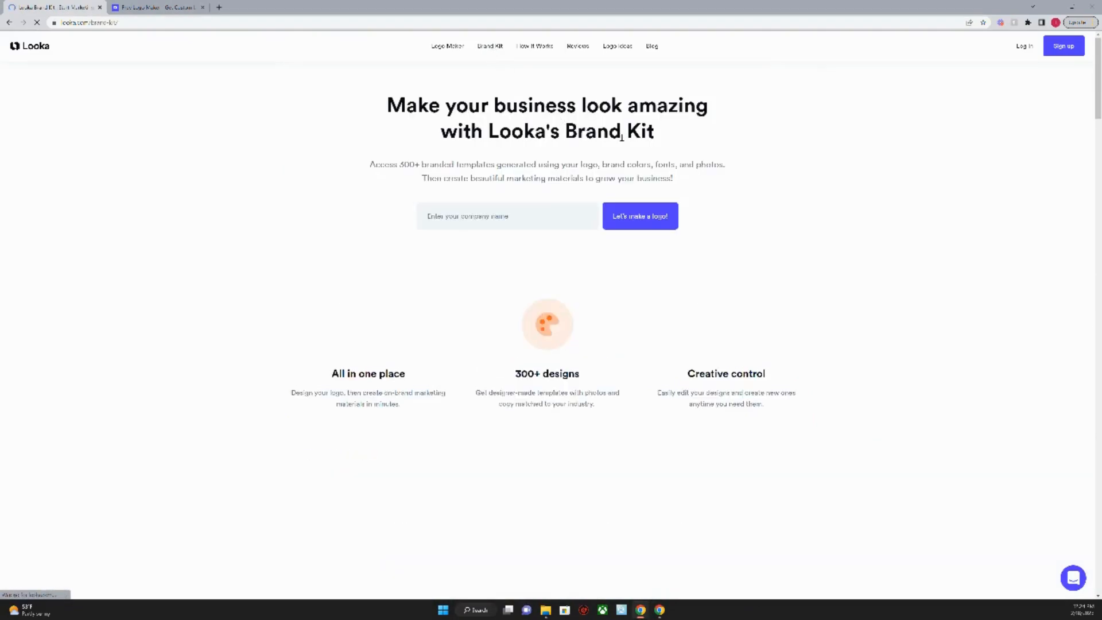
scroll(700, 165, down, 4)
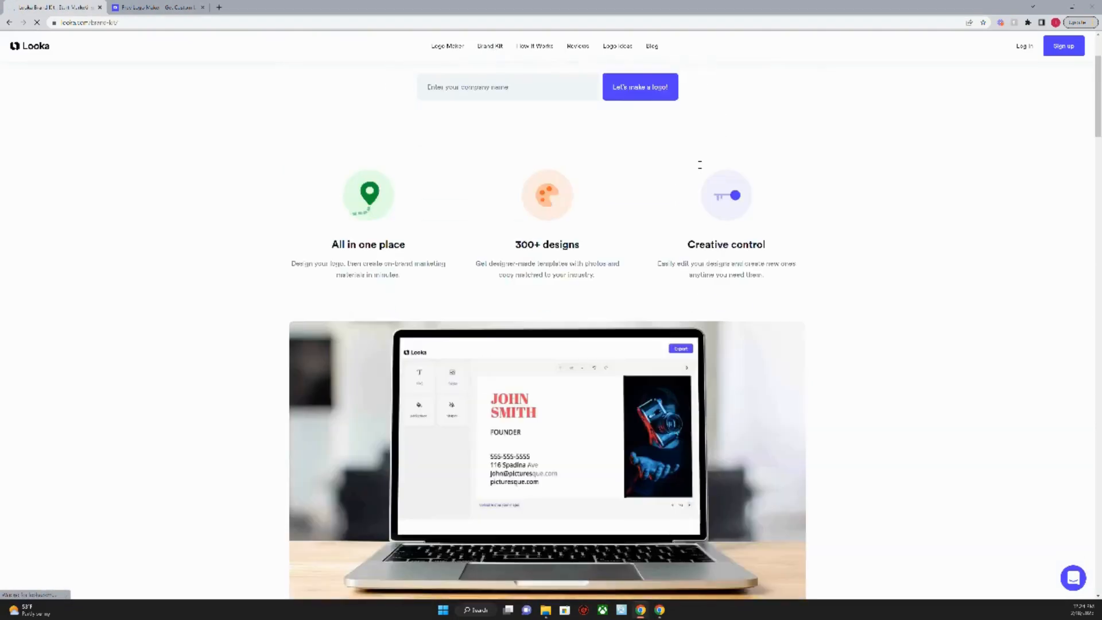
scroll(699, 163, down, 3)
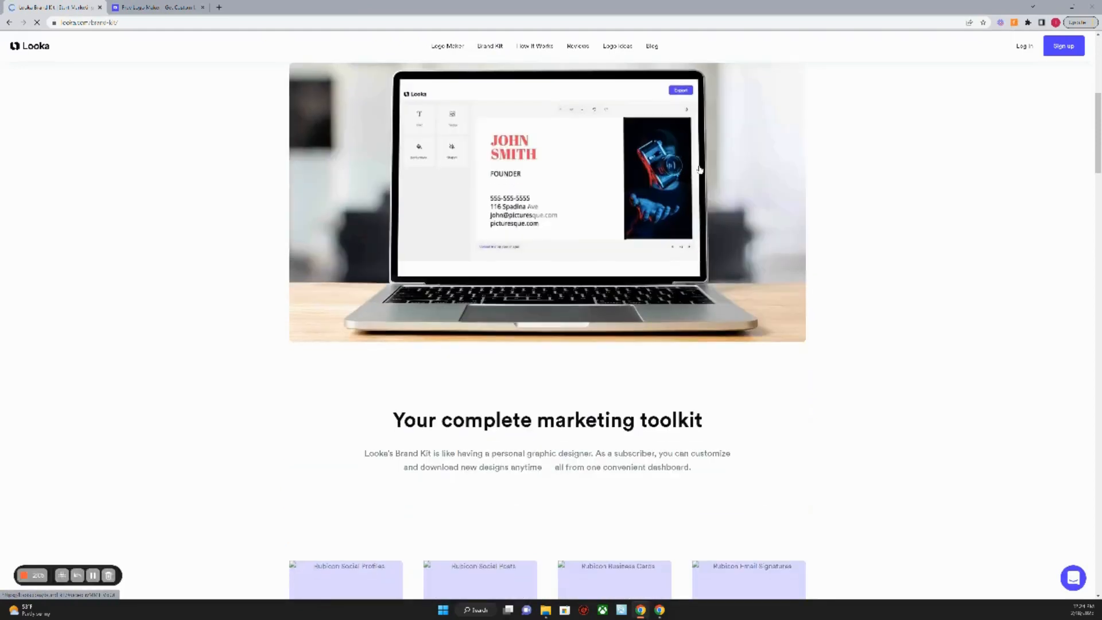
scroll(700, 166, down, 3)
scroll(700, 167, down, 6)
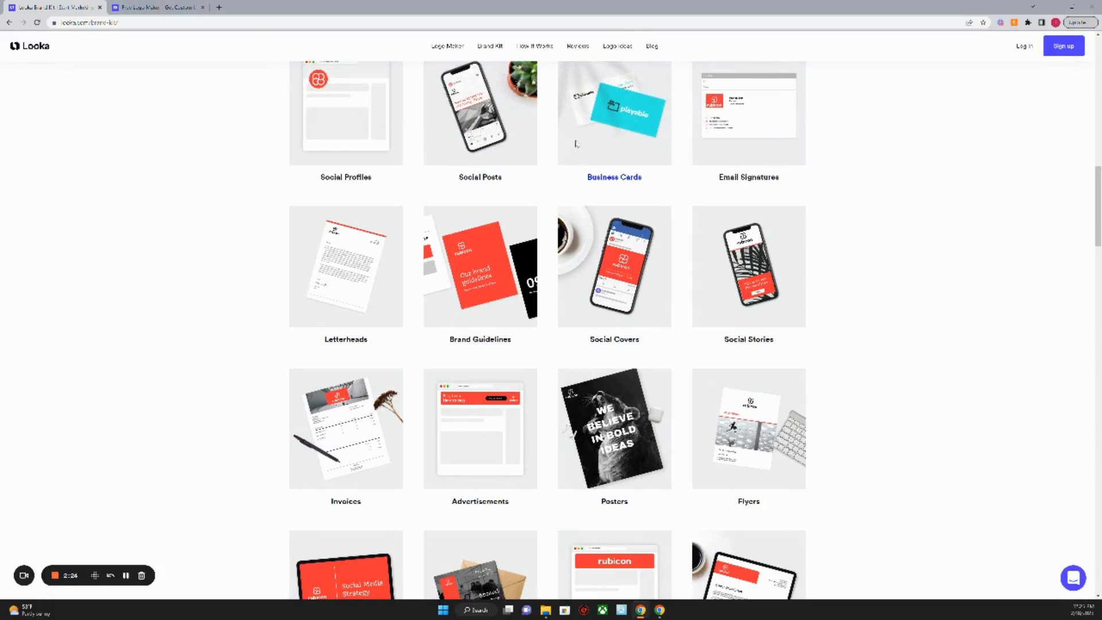
scroll(592, 332, down, 2)
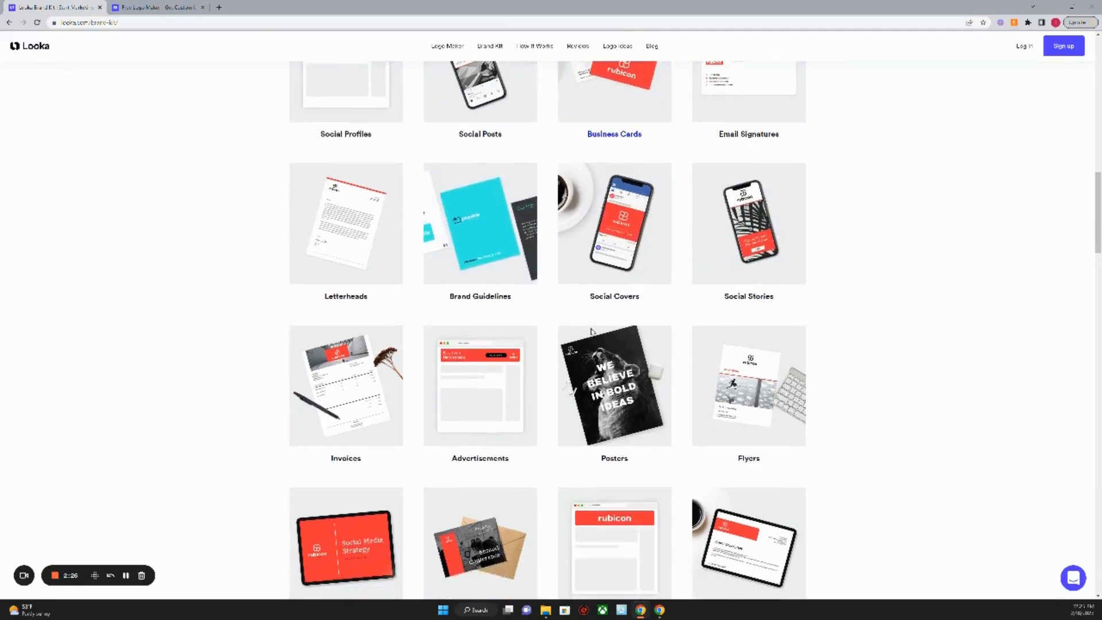
scroll(811, 304, down, 2)
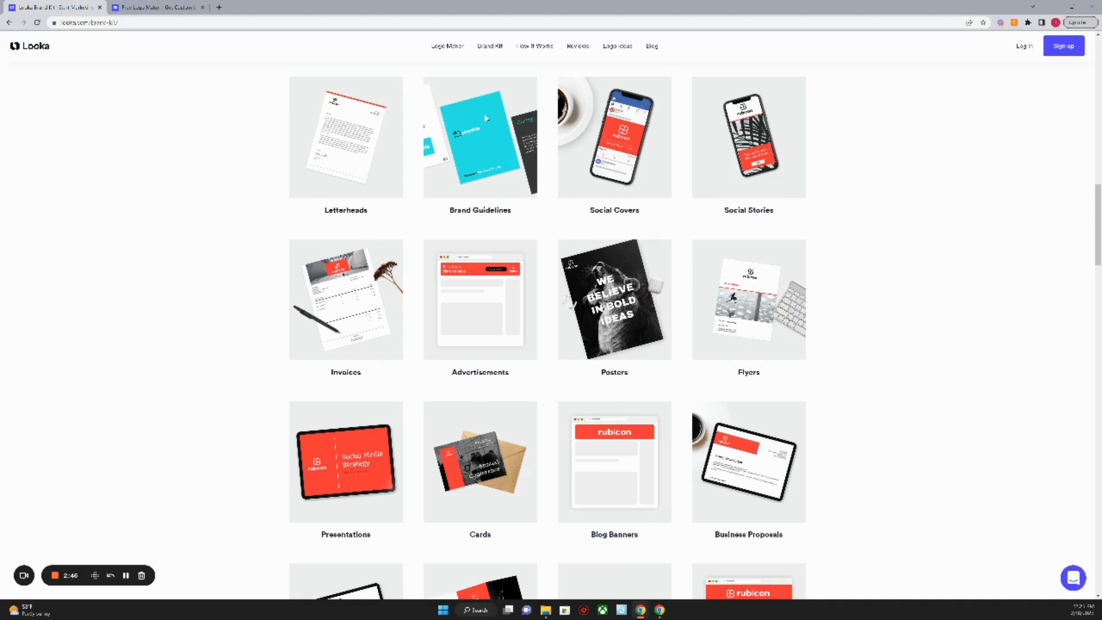
scroll(484, 131, down, 3)
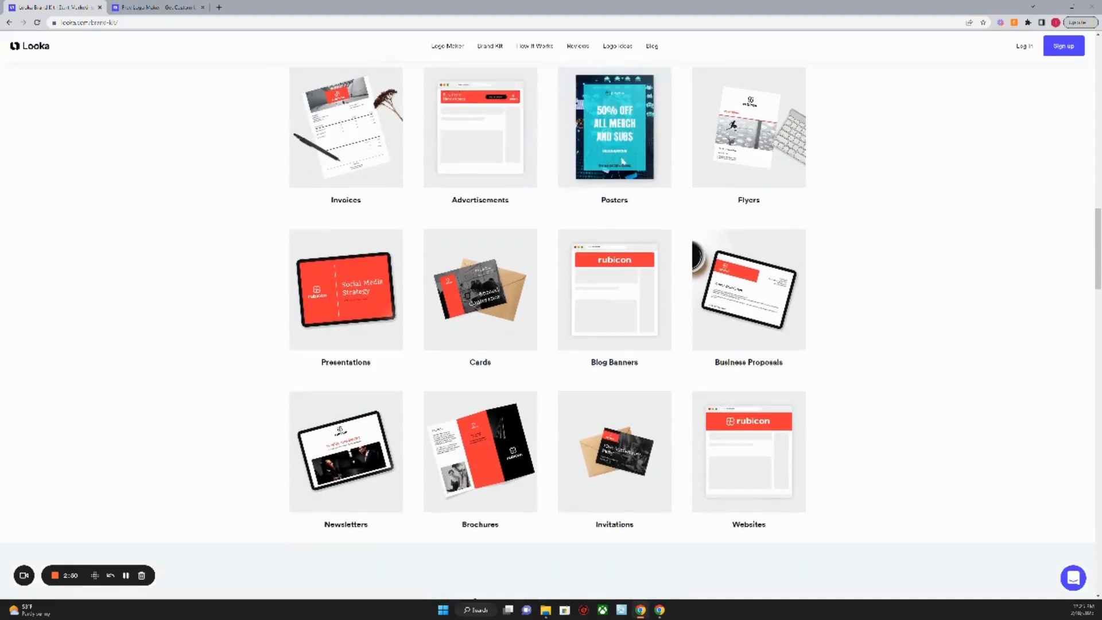
scroll(660, 252, down, 2)
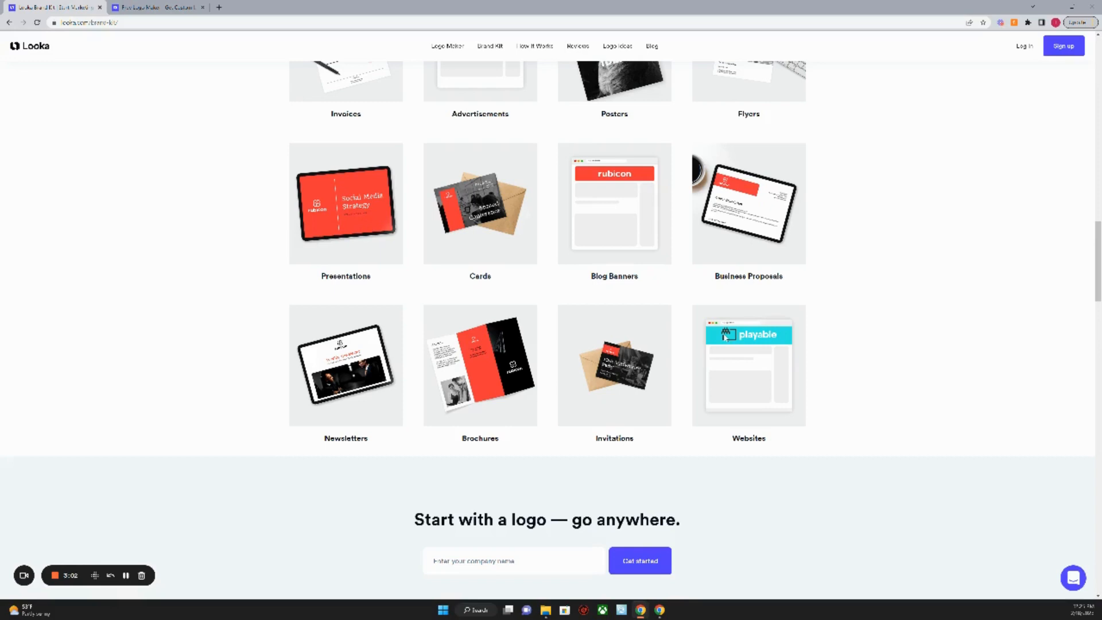
scroll(748, 340, down, 5)
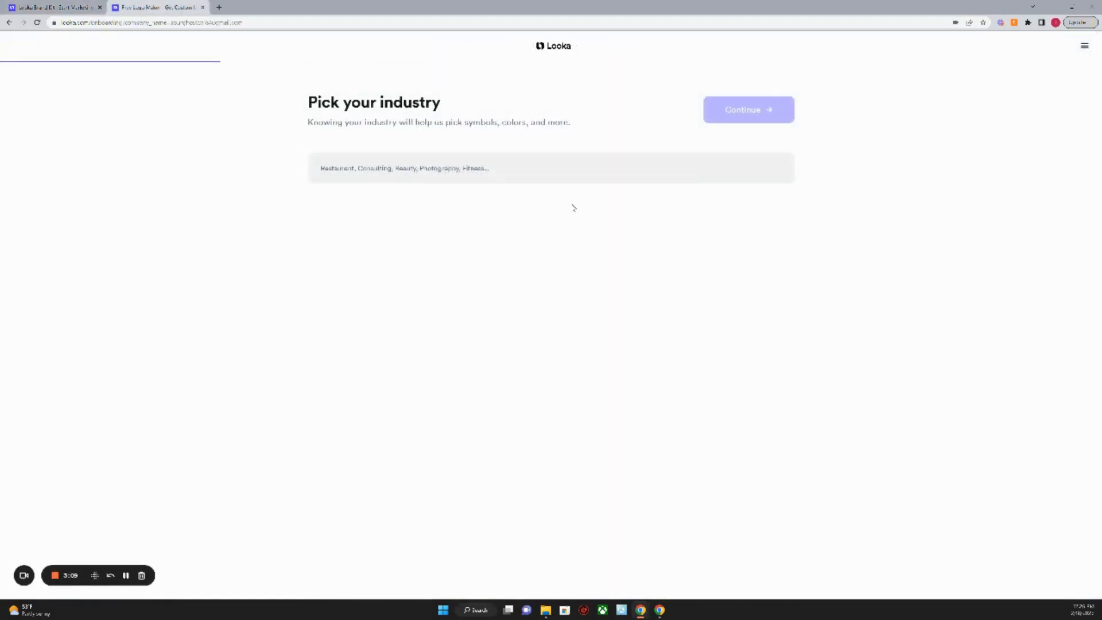
Bring up the industry suggestions and look through the alphabetical list from Academic through to the entries starting with T
click(578, 170)
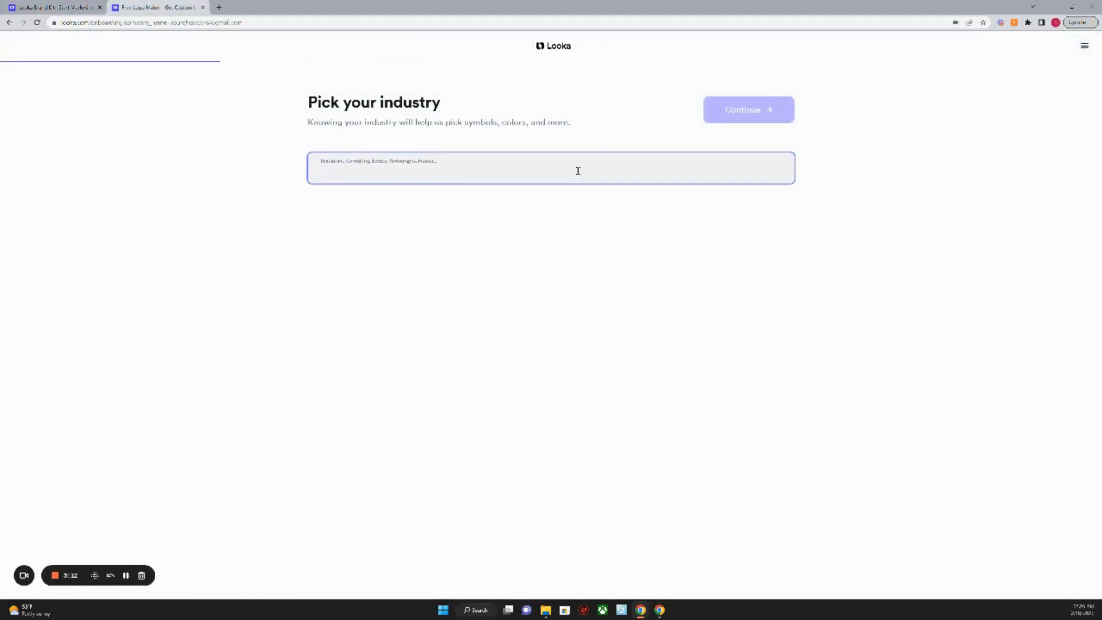
text(a)
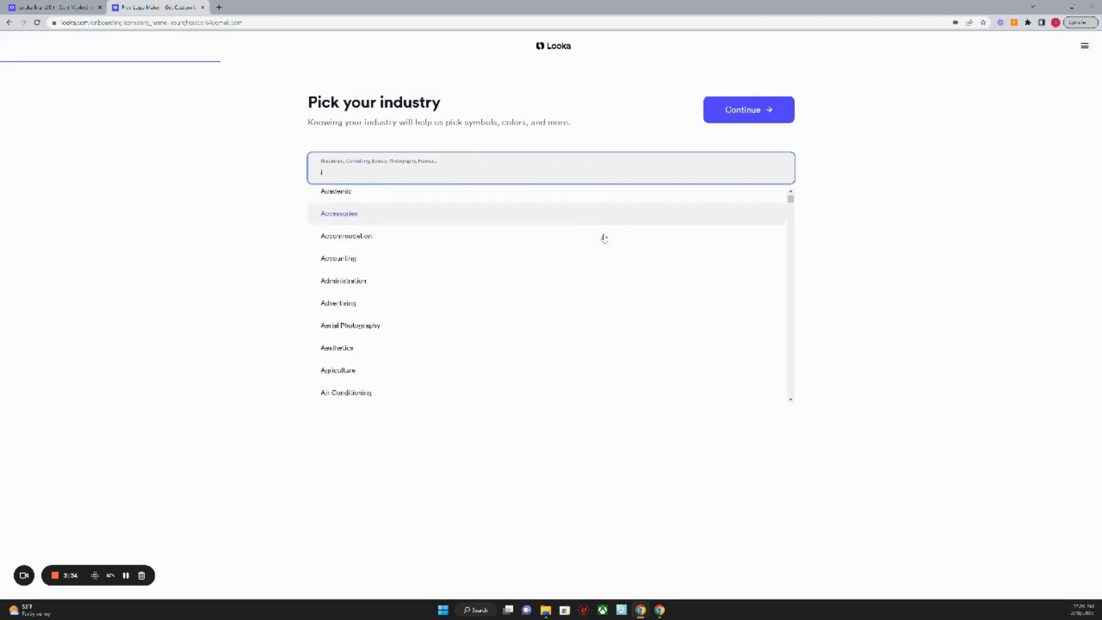
scroll(603, 236, down, 6)
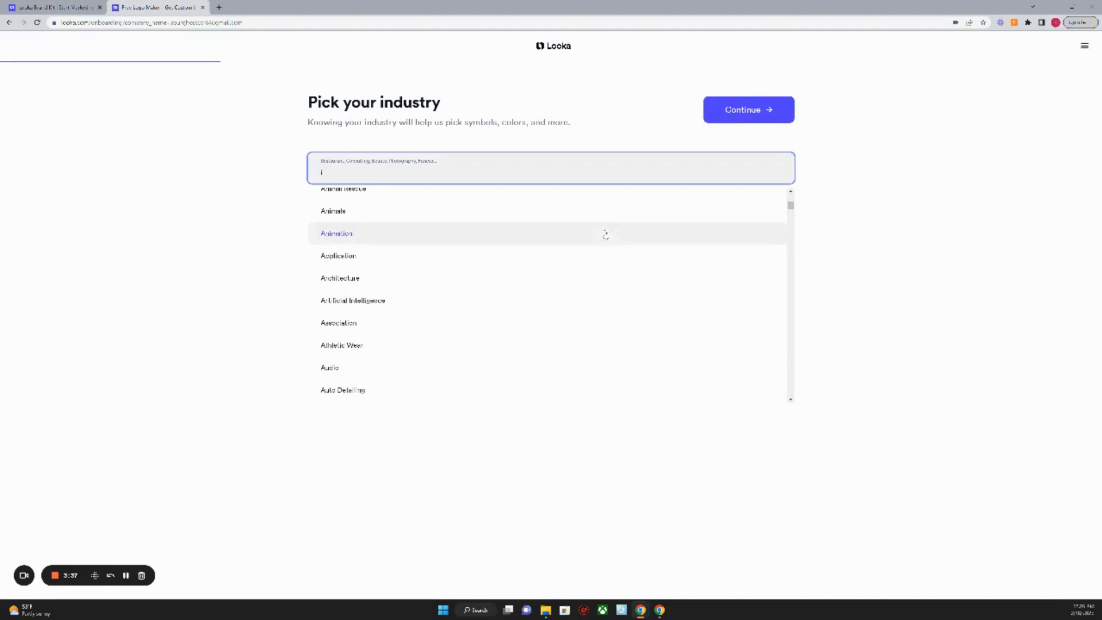
scroll(606, 235, down, 3)
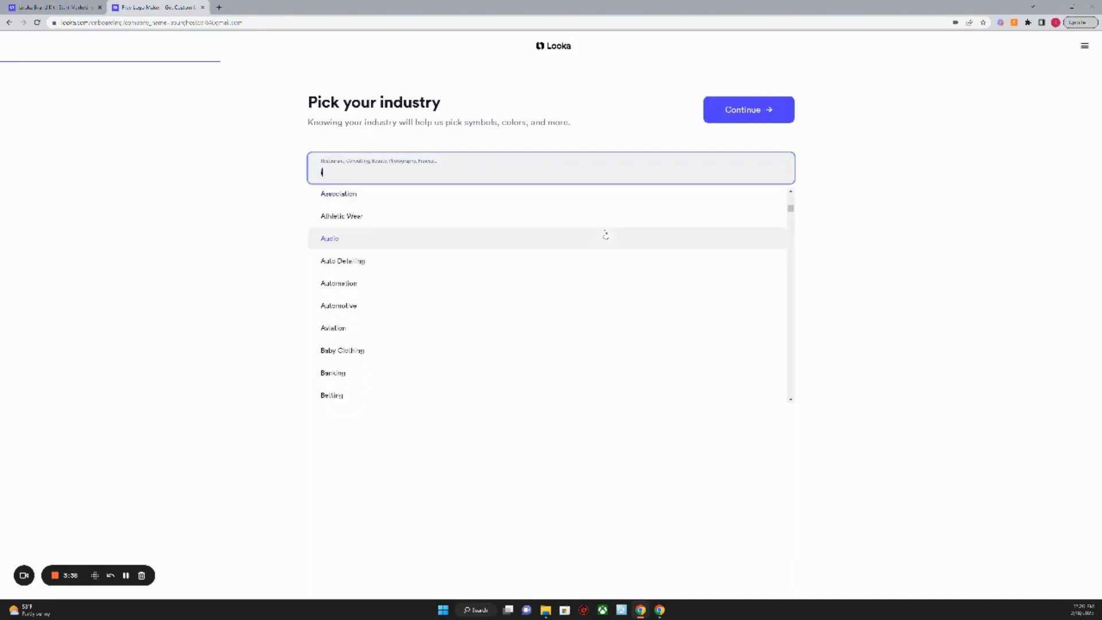
scroll(605, 234, down, 4)
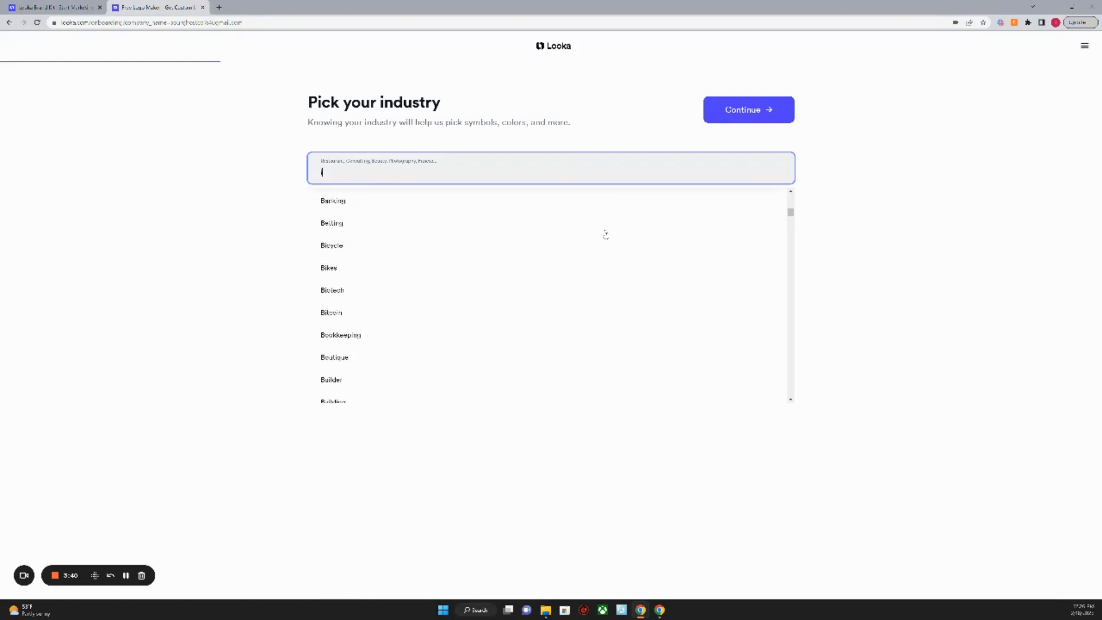
scroll(605, 235, down, 4)
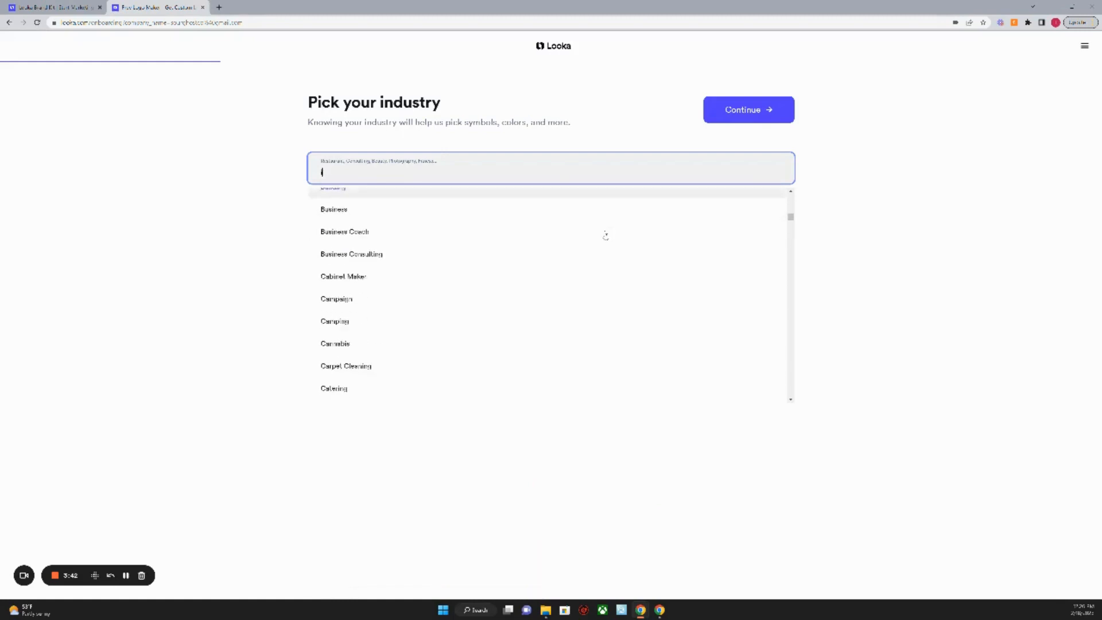
scroll(605, 235, down, 1)
scroll(606, 235, down, 5)
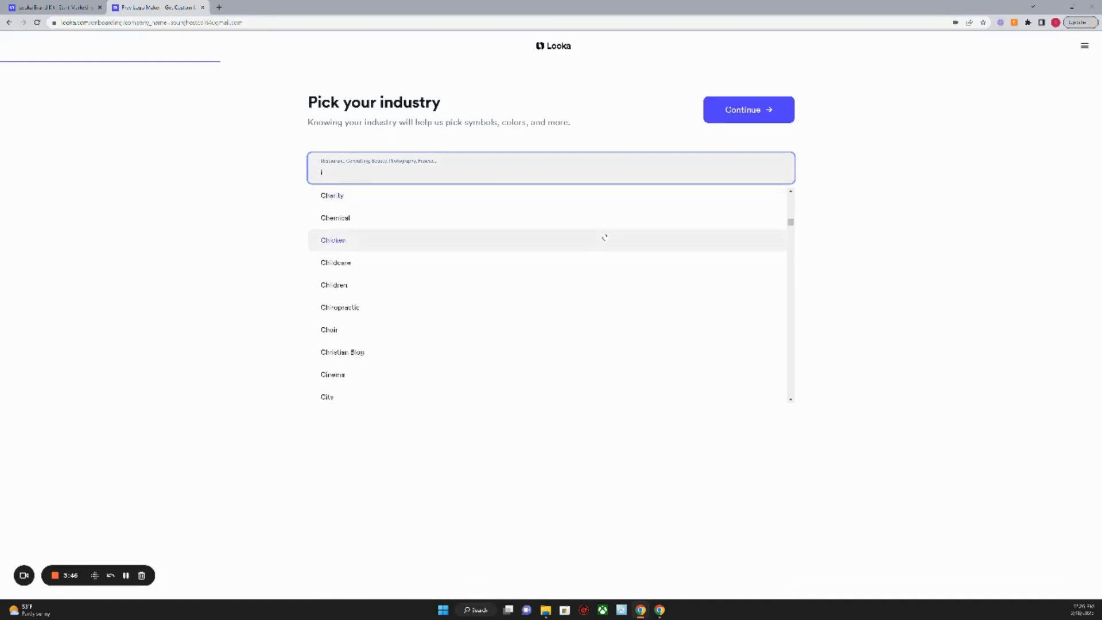
scroll(605, 237, down, 1)
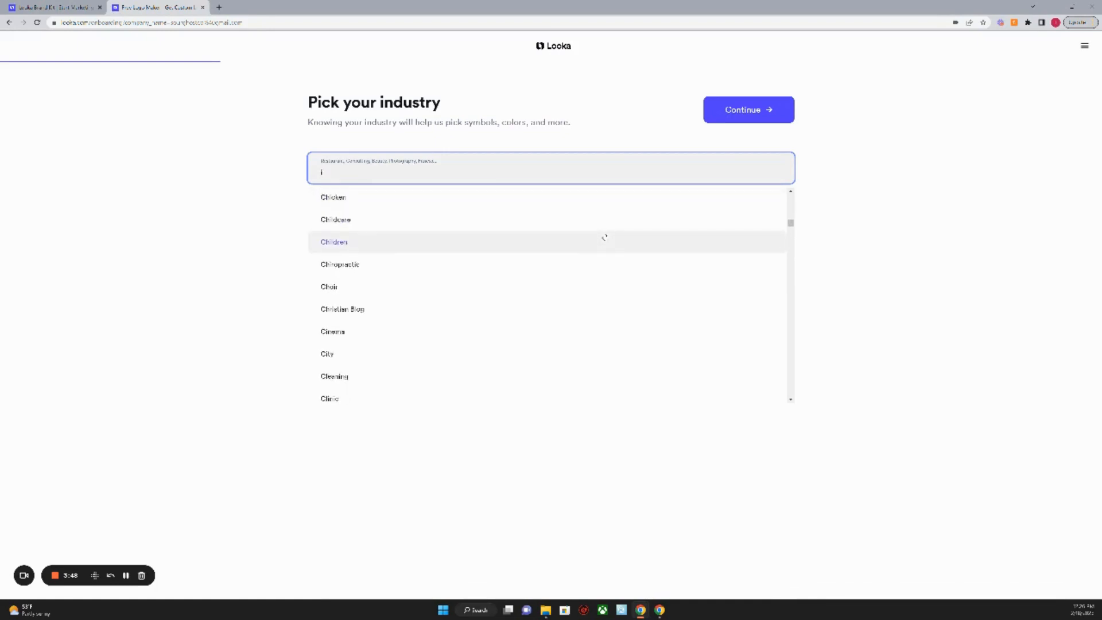
scroll(605, 237, down, 5)
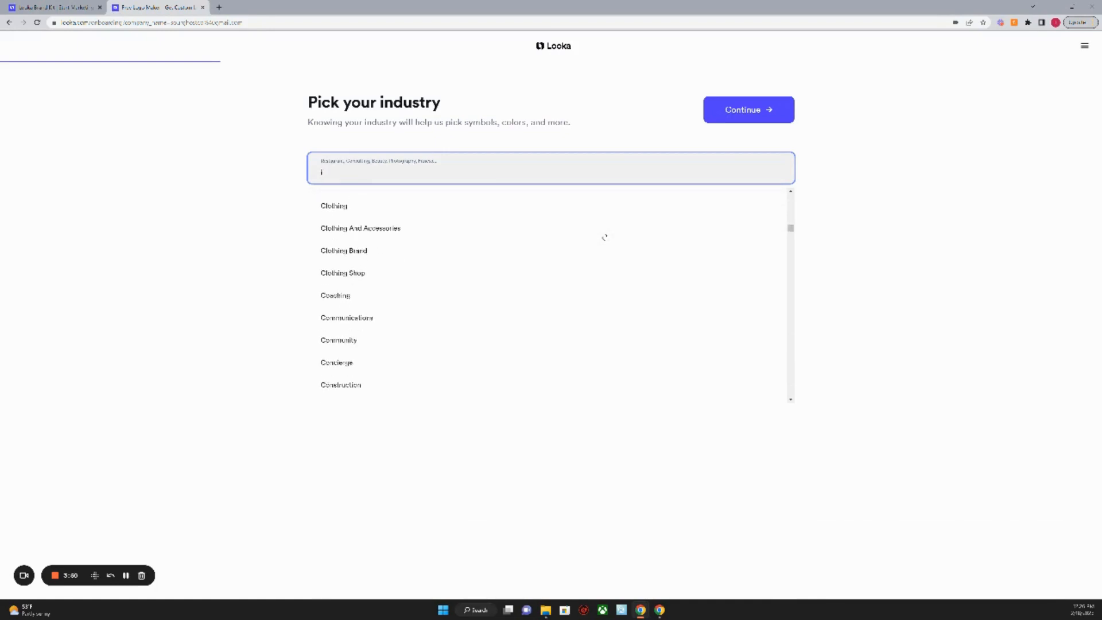
scroll(604, 237, down, 3)
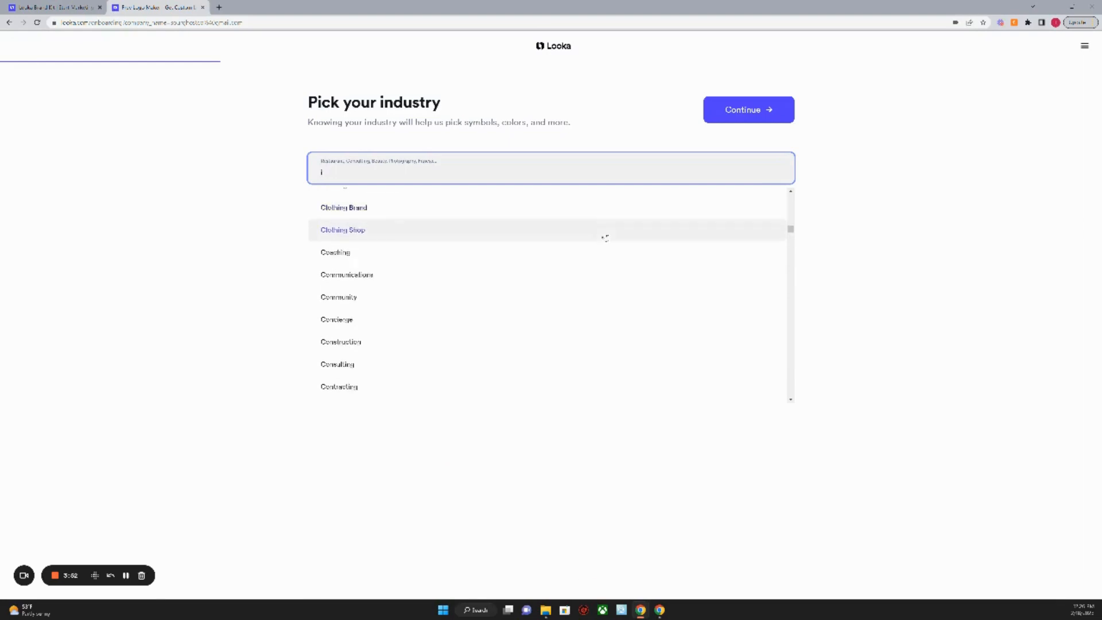
scroll(605, 237, down, 1)
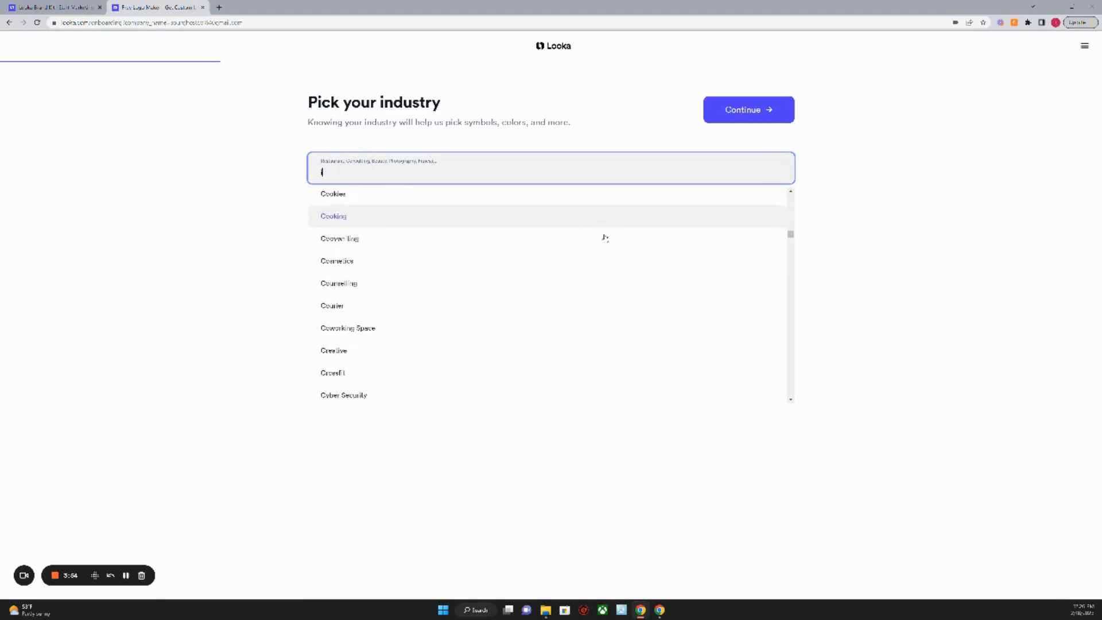
scroll(604, 237, down, 1)
scroll(604, 238, down, 1)
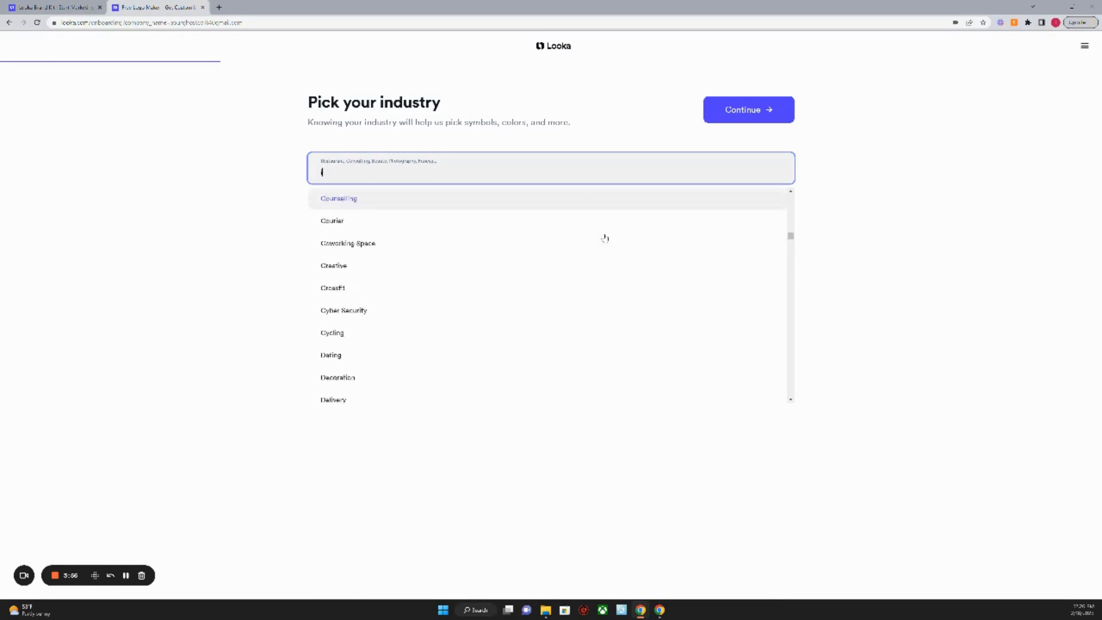
scroll(605, 238, down, 1)
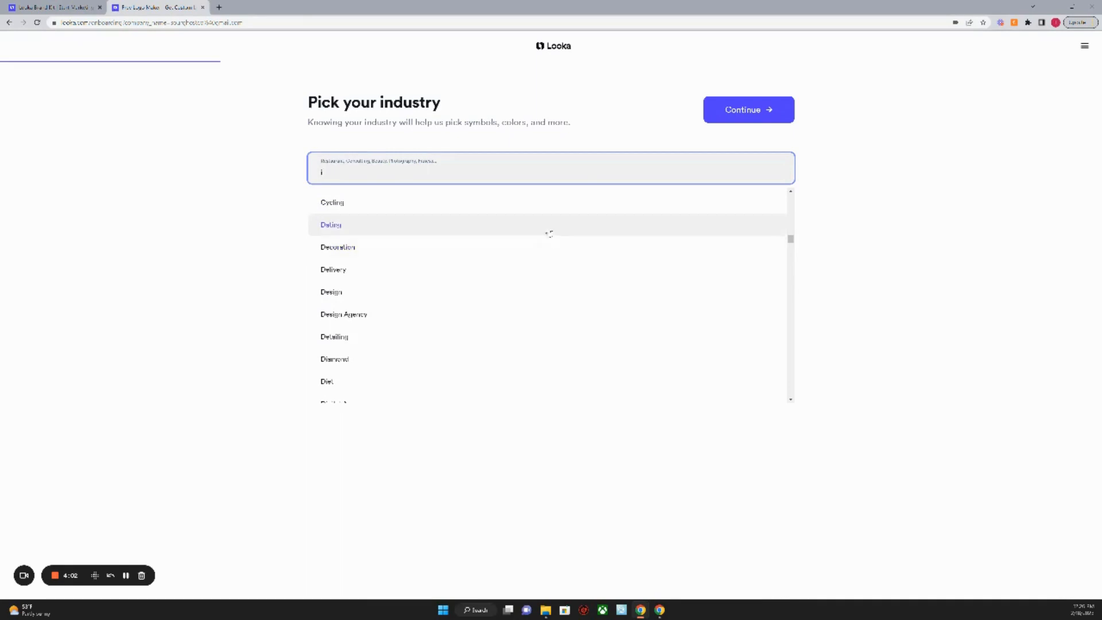
scroll(534, 229, up, 1)
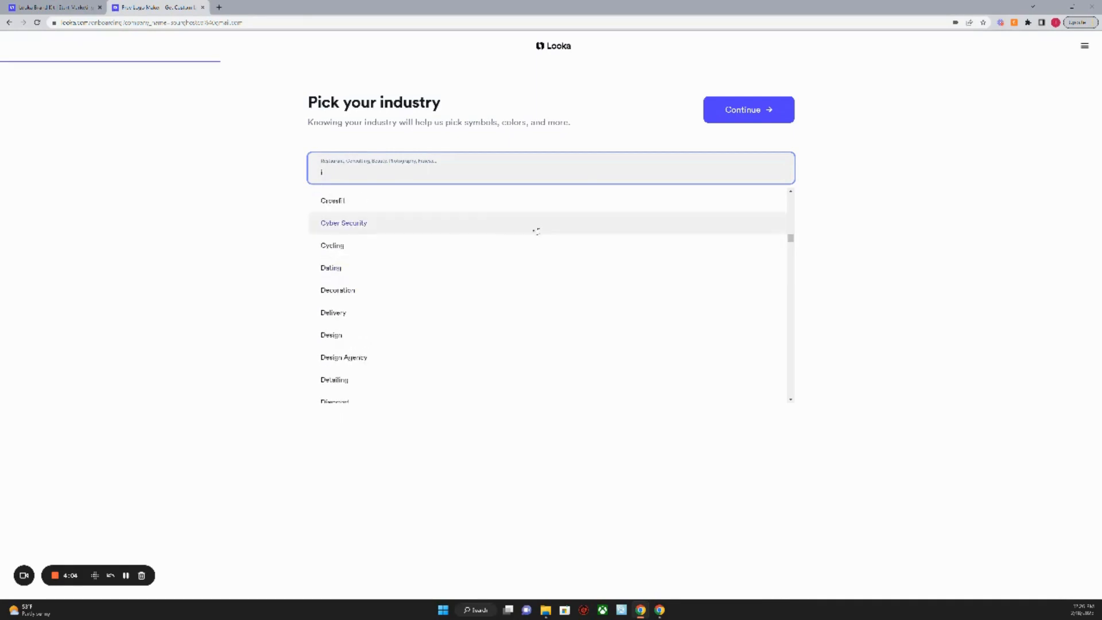
scroll(488, 248, down, 1)
scroll(487, 261, down, 6)
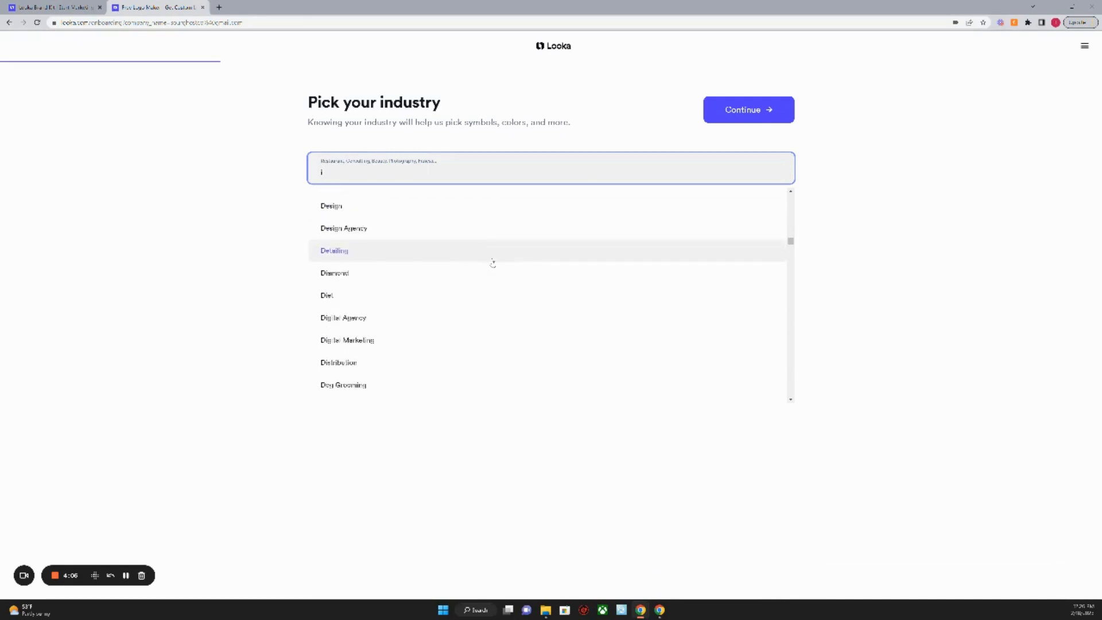
scroll(493, 262, down, 5)
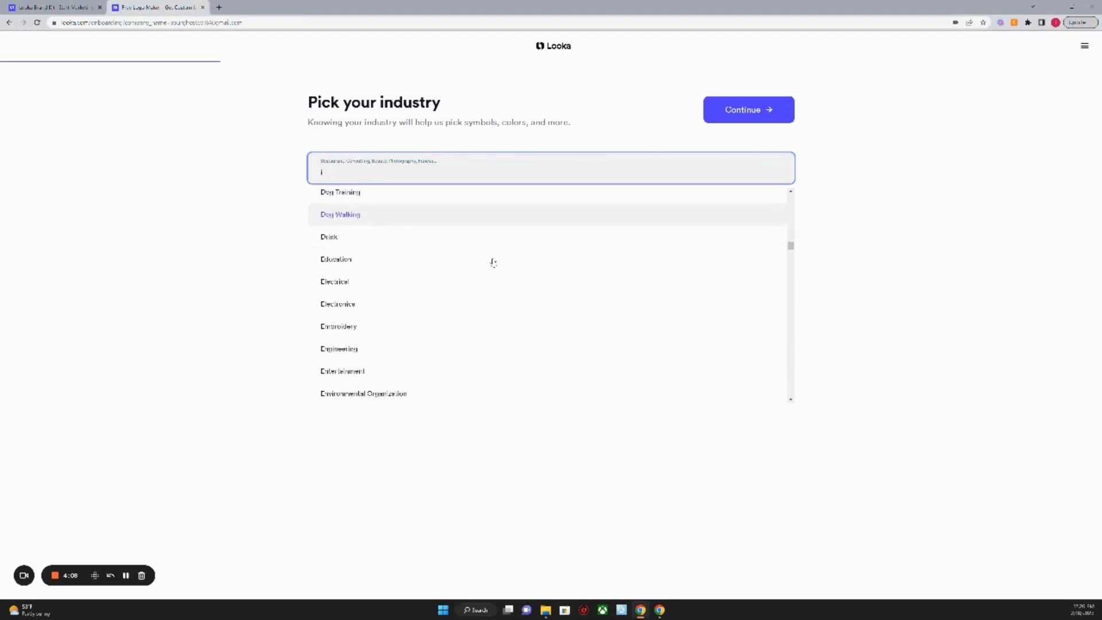
scroll(493, 261, down, 5)
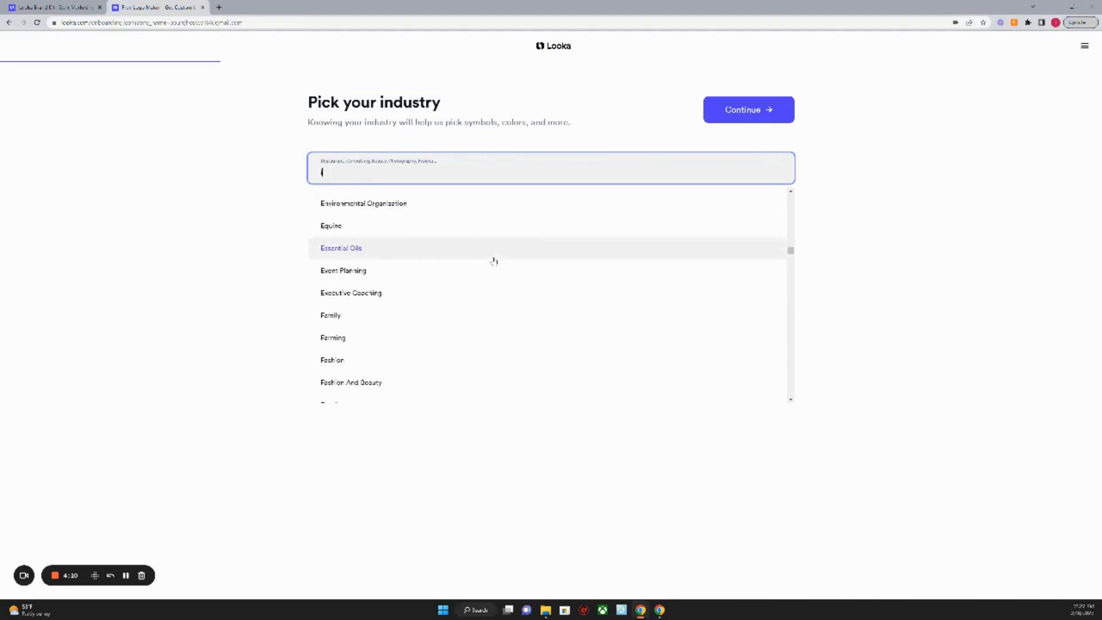
scroll(494, 262, down, 5)
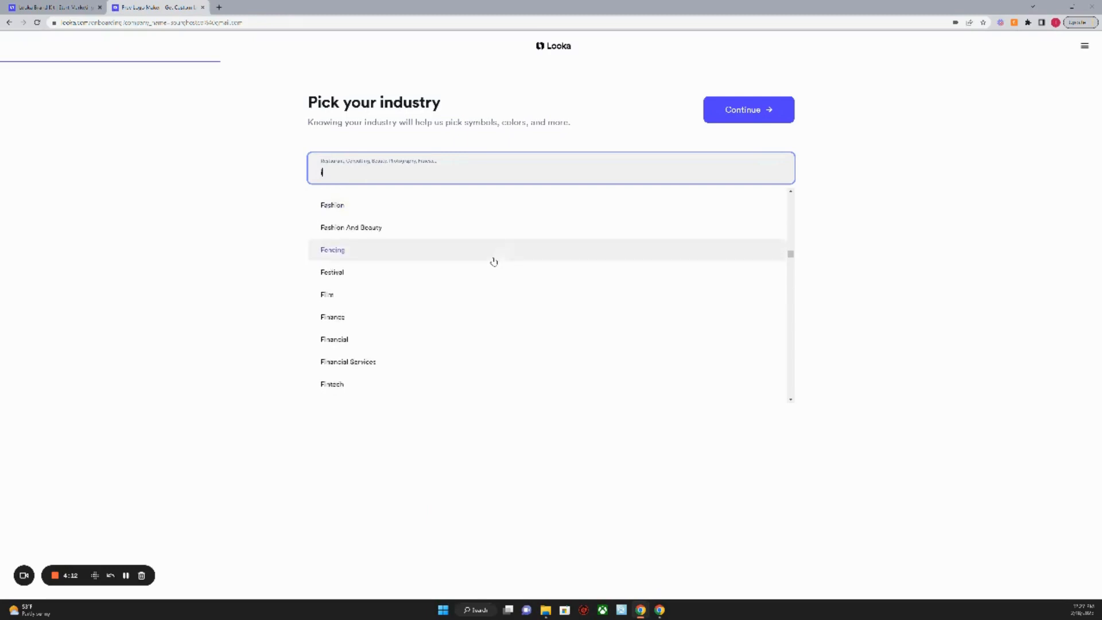
scroll(494, 262, down, 5)
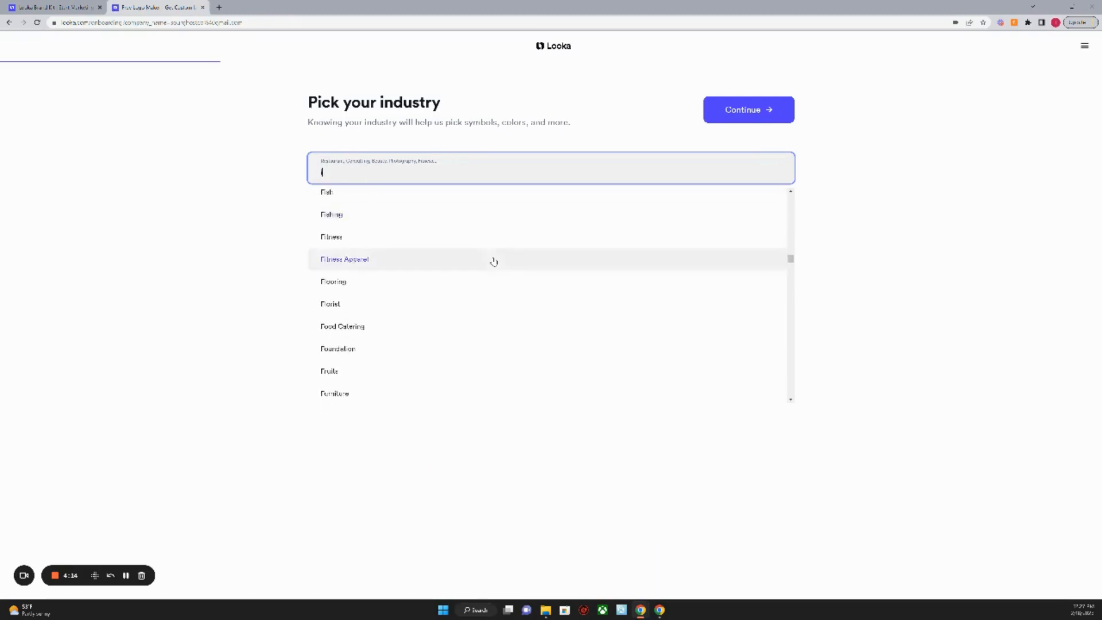
scroll(493, 262, down, 5)
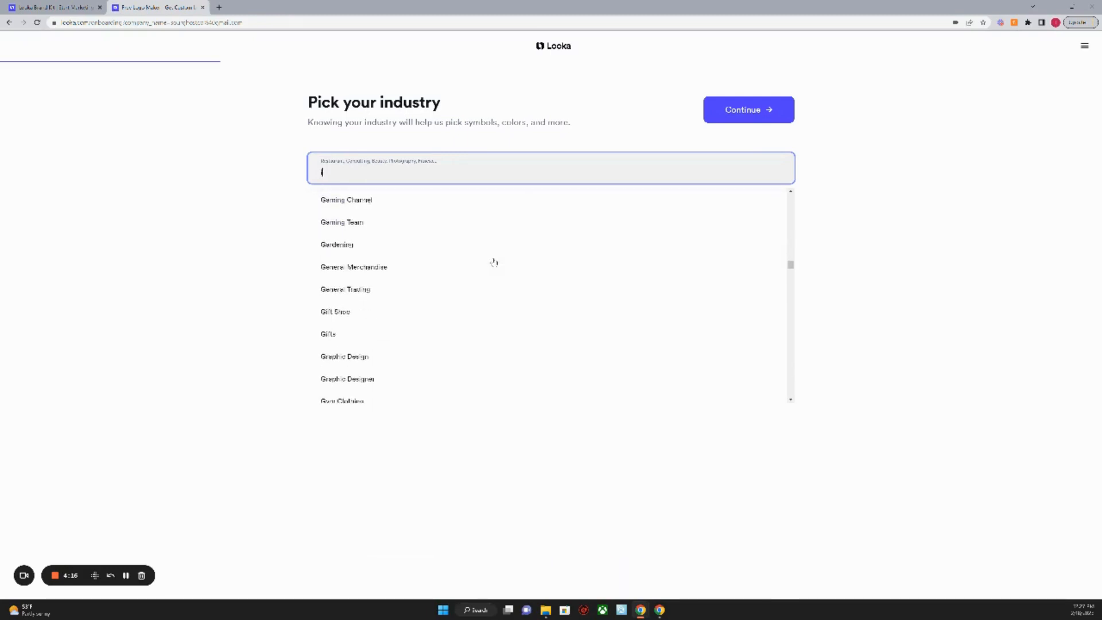
scroll(494, 263, down, 8)
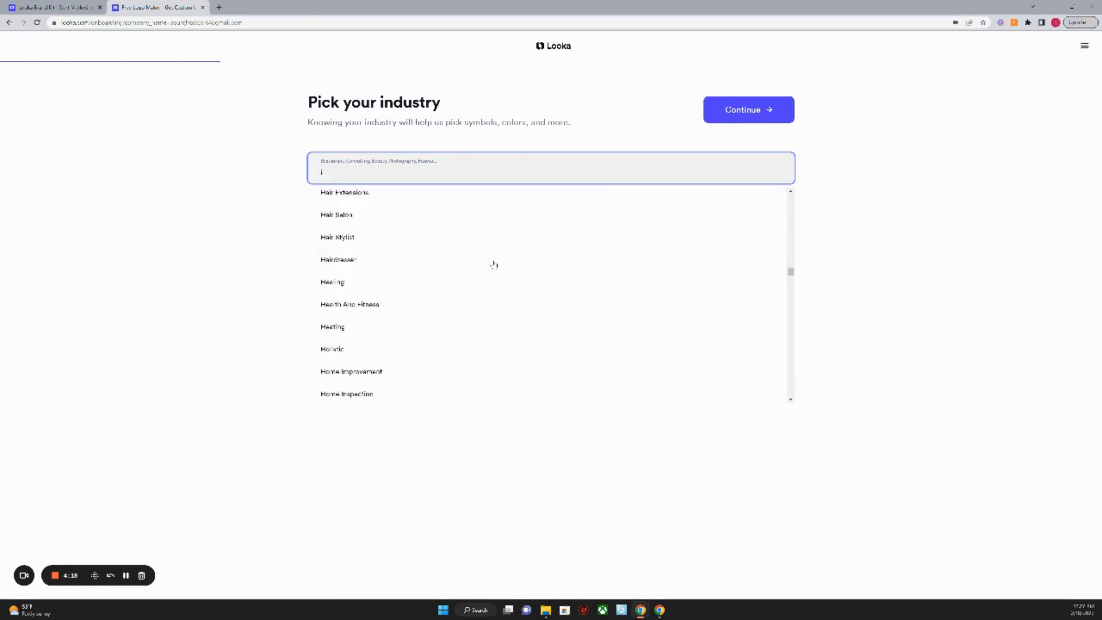
scroll(494, 263, down, 4)
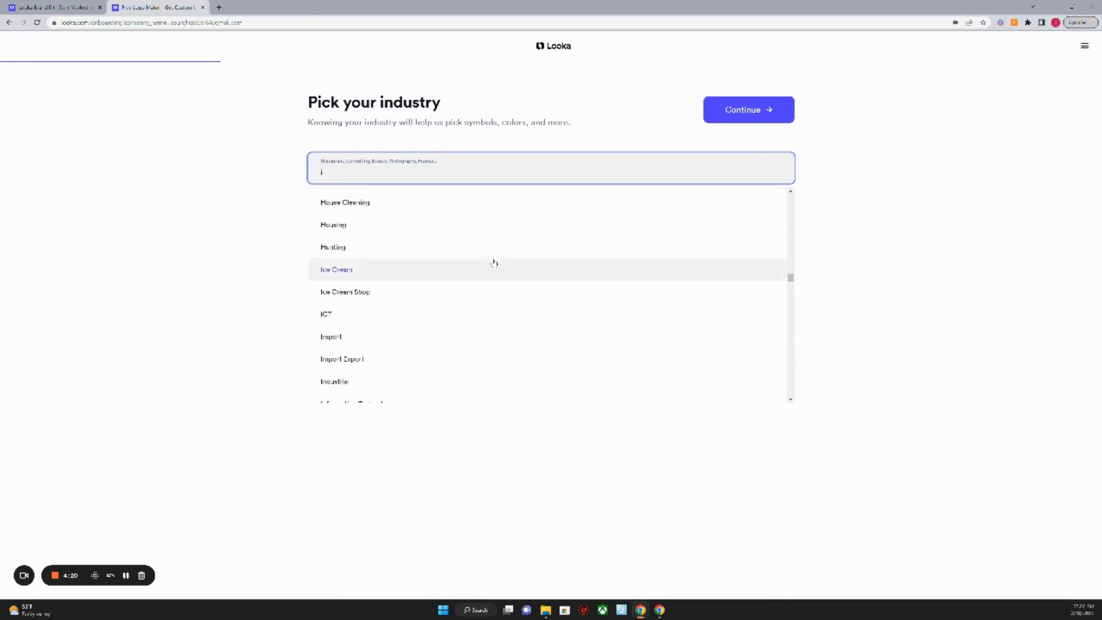
scroll(494, 262, down, 3)
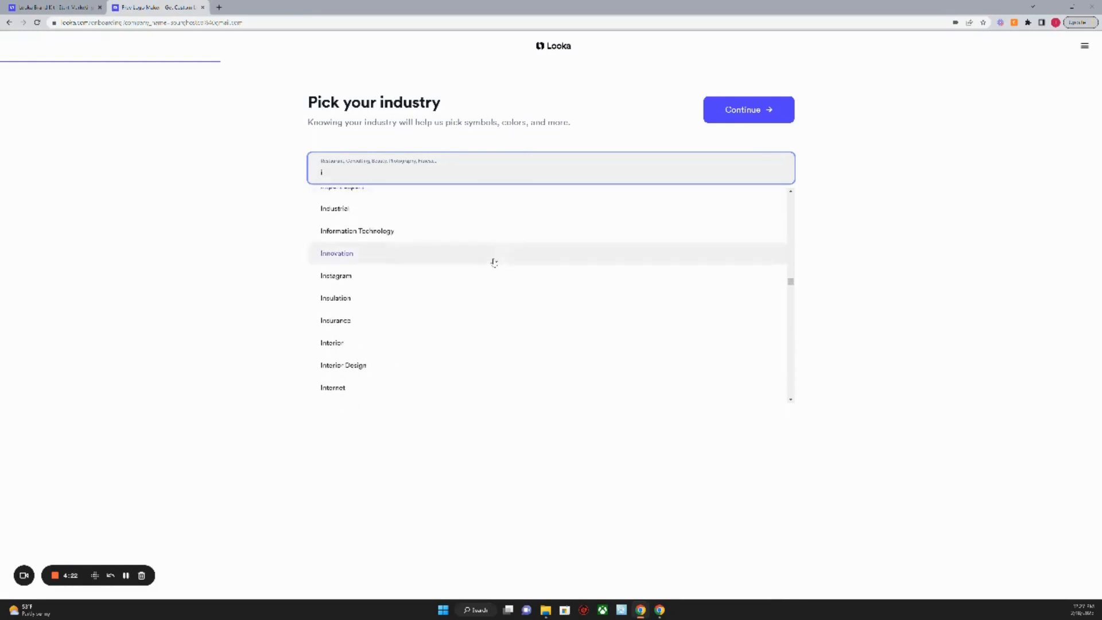
scroll(494, 263, down, 6)
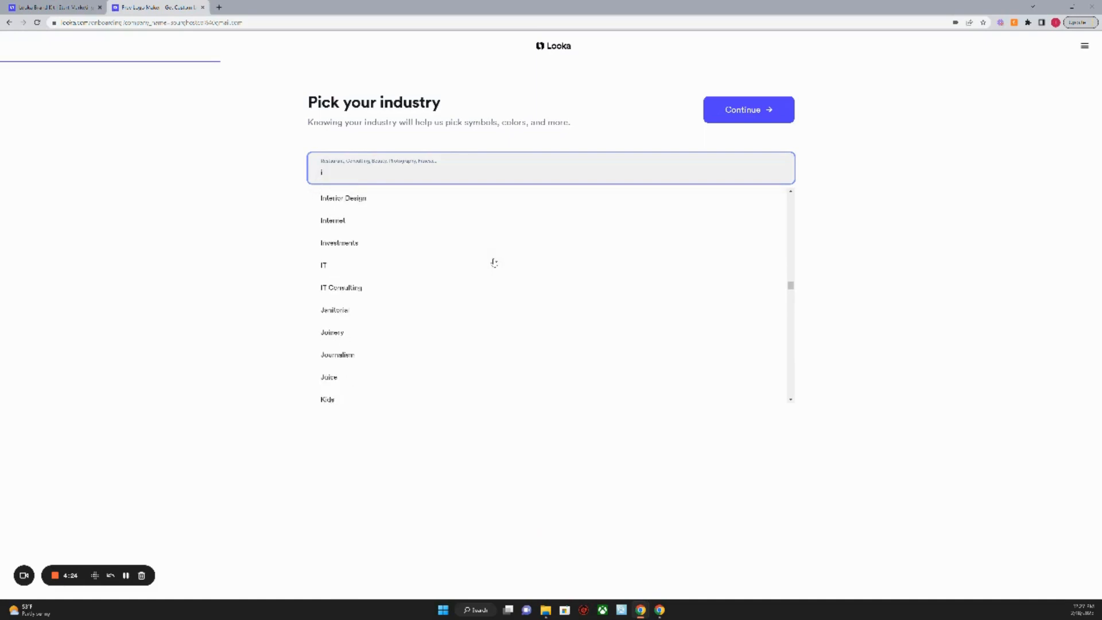
scroll(494, 262, down, 8)
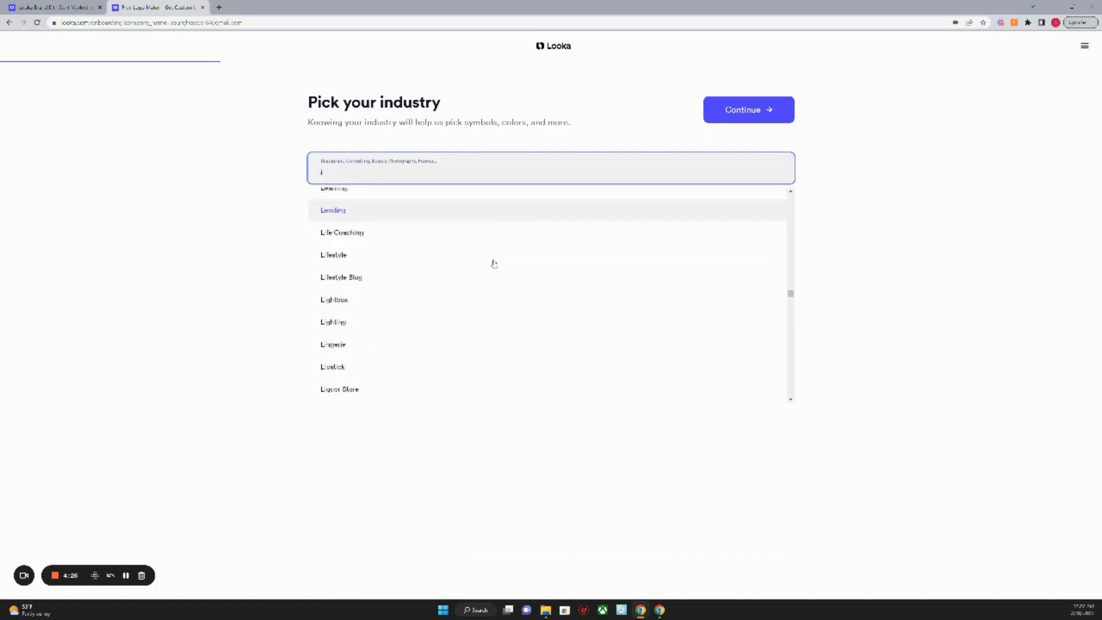
scroll(494, 263, down, 8)
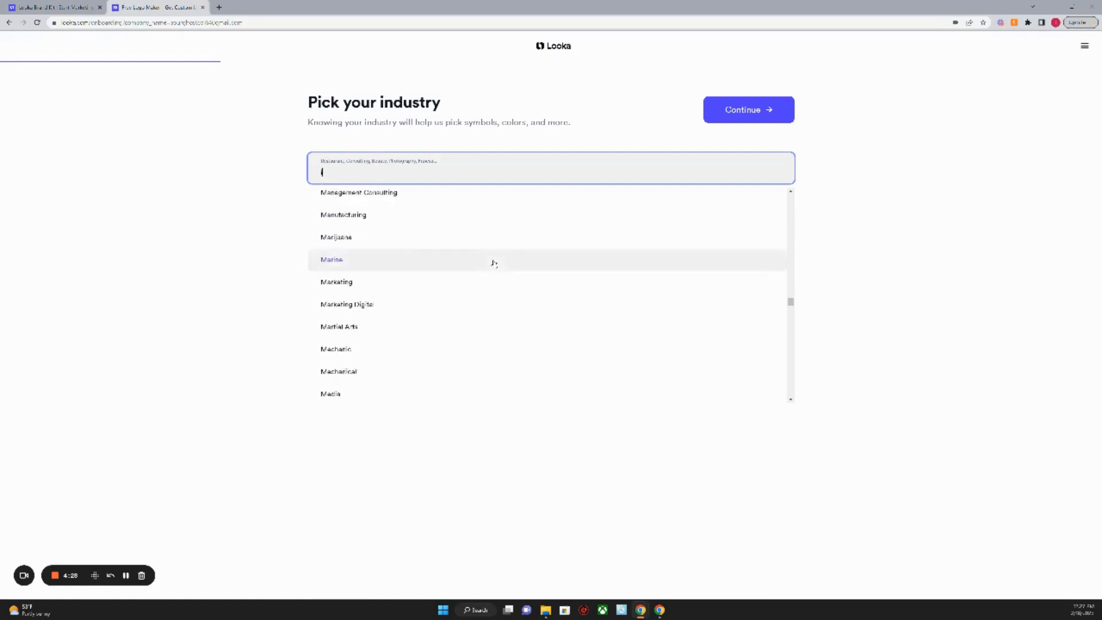
scroll(493, 263, down, 8)
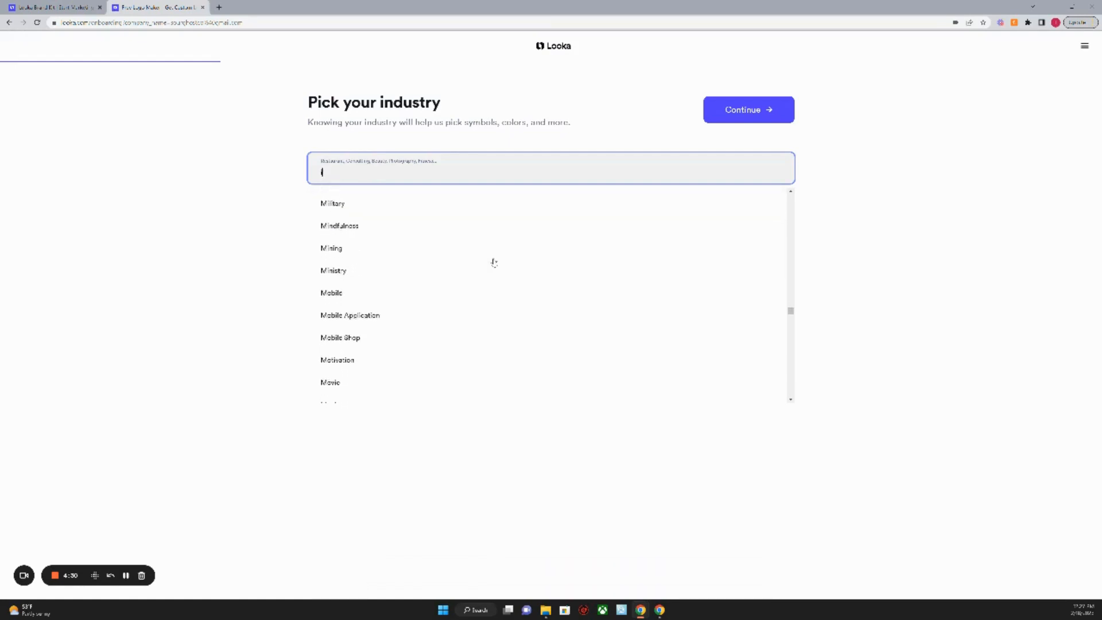
scroll(493, 261, down, 3)
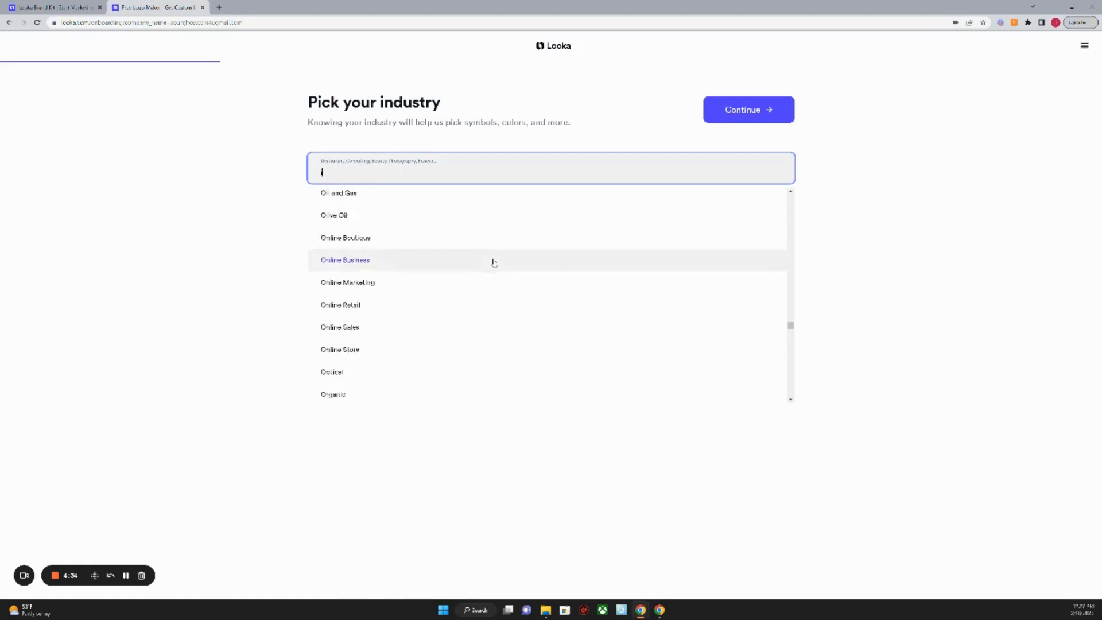
scroll(493, 263, down, 2)
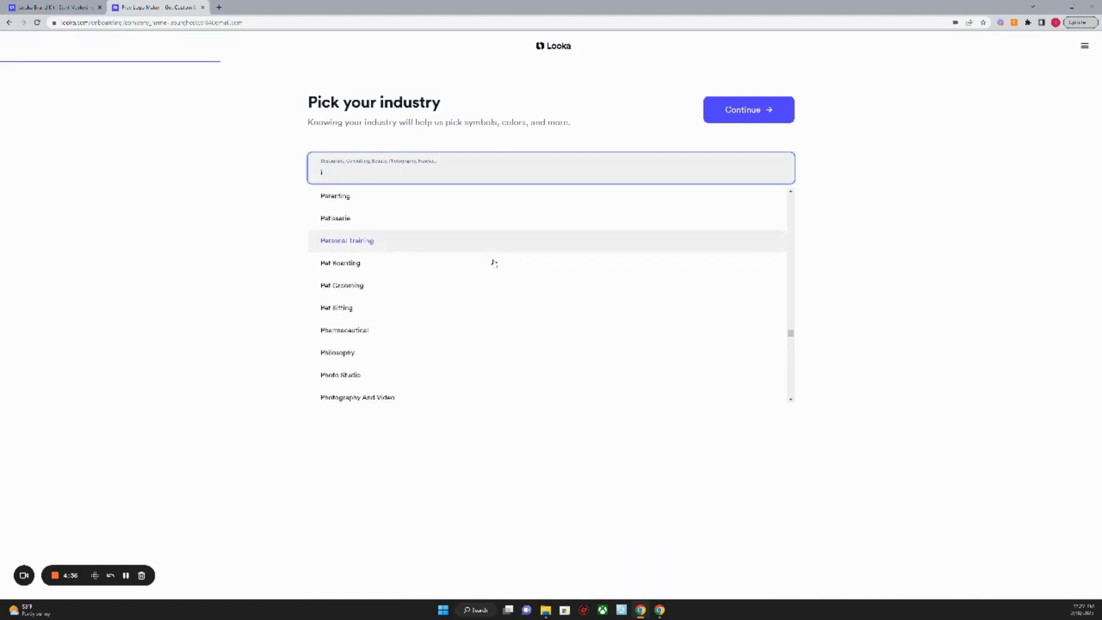
scroll(494, 263, down, 4)
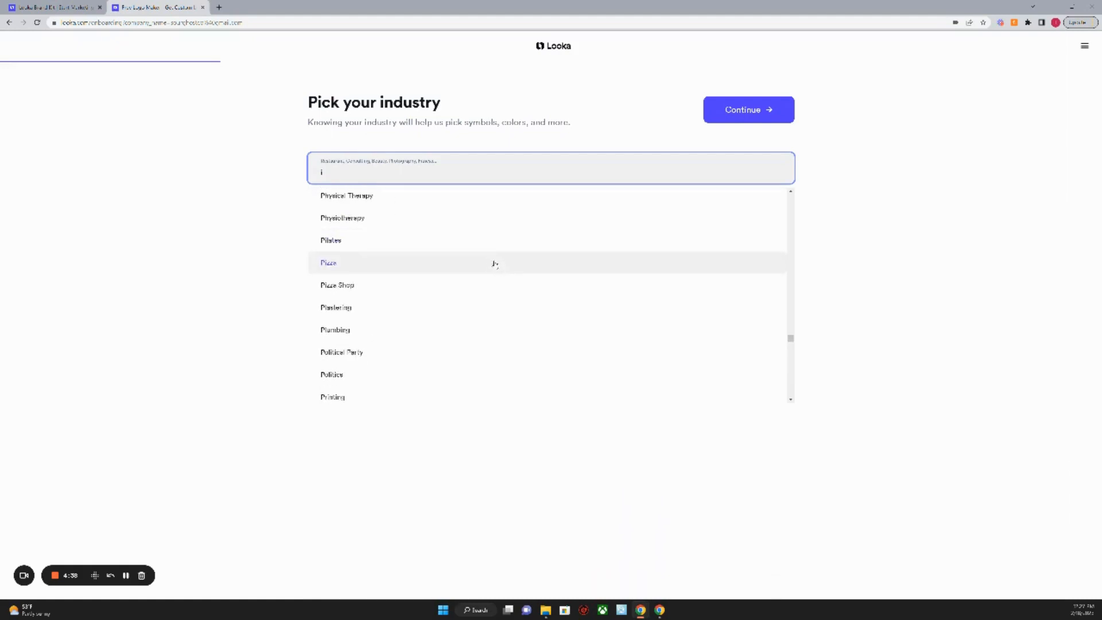
scroll(494, 263, up, 2)
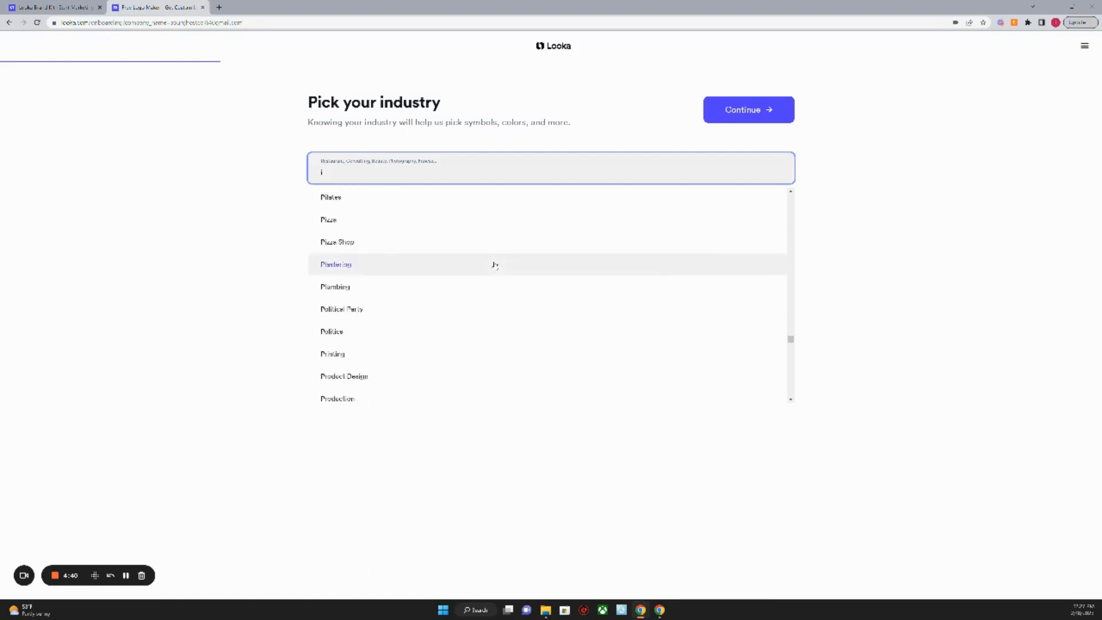
scroll(495, 265, down, 7)
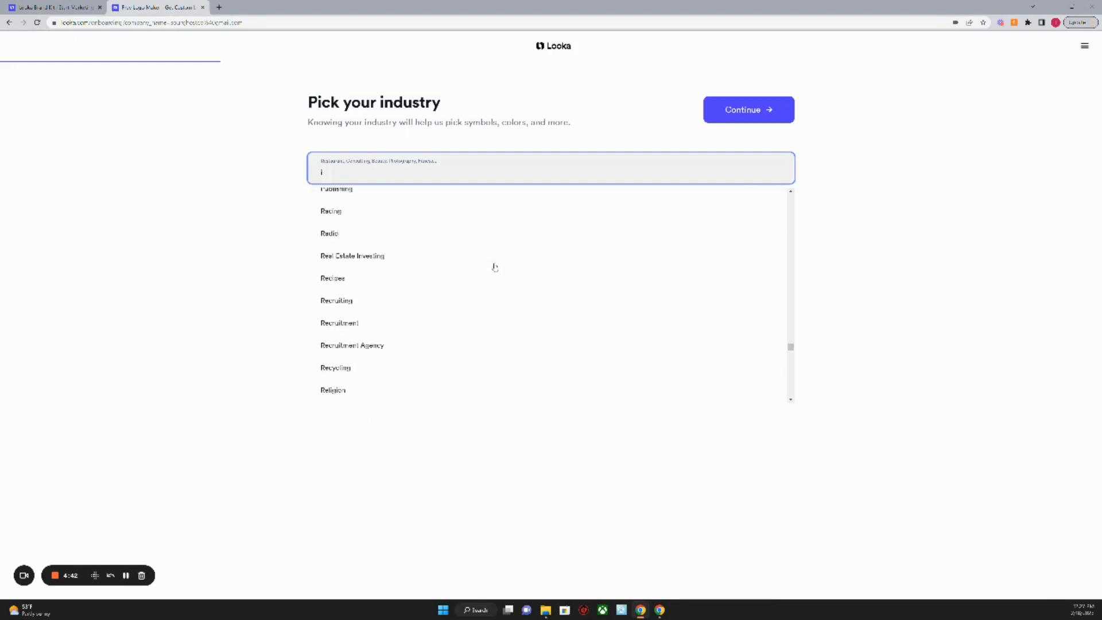
scroll(495, 268, down, 8)
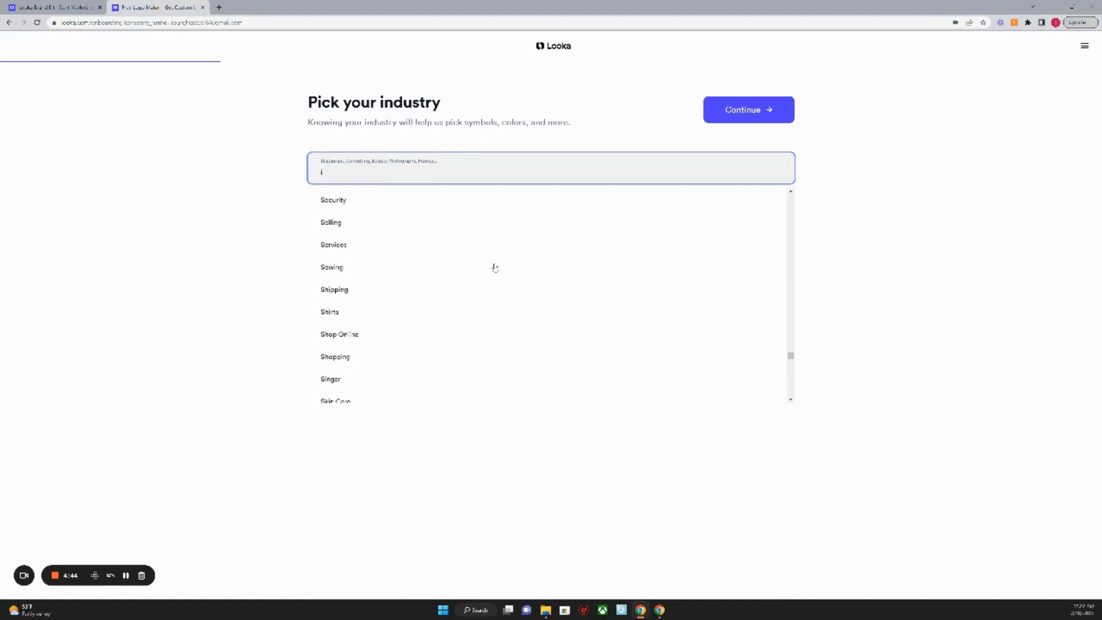
scroll(495, 267, down, 7)
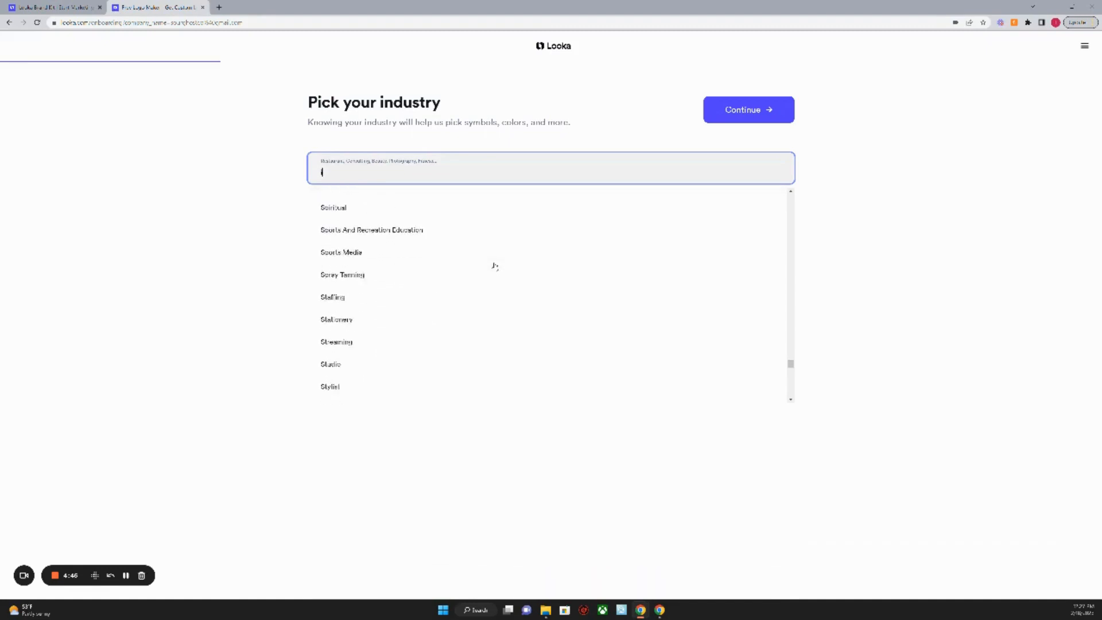
scroll(494, 265, down, 6)
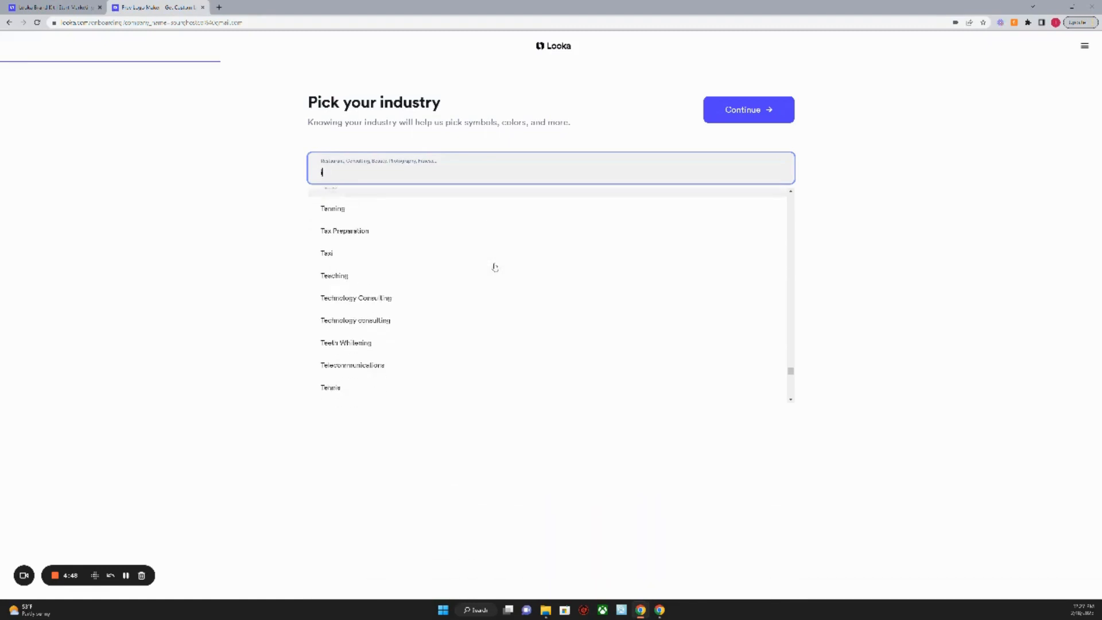
Look through the rest of the industry list, from Tanning through the V and W entries to Youtube Gaming
scroll(495, 266, down, 6)
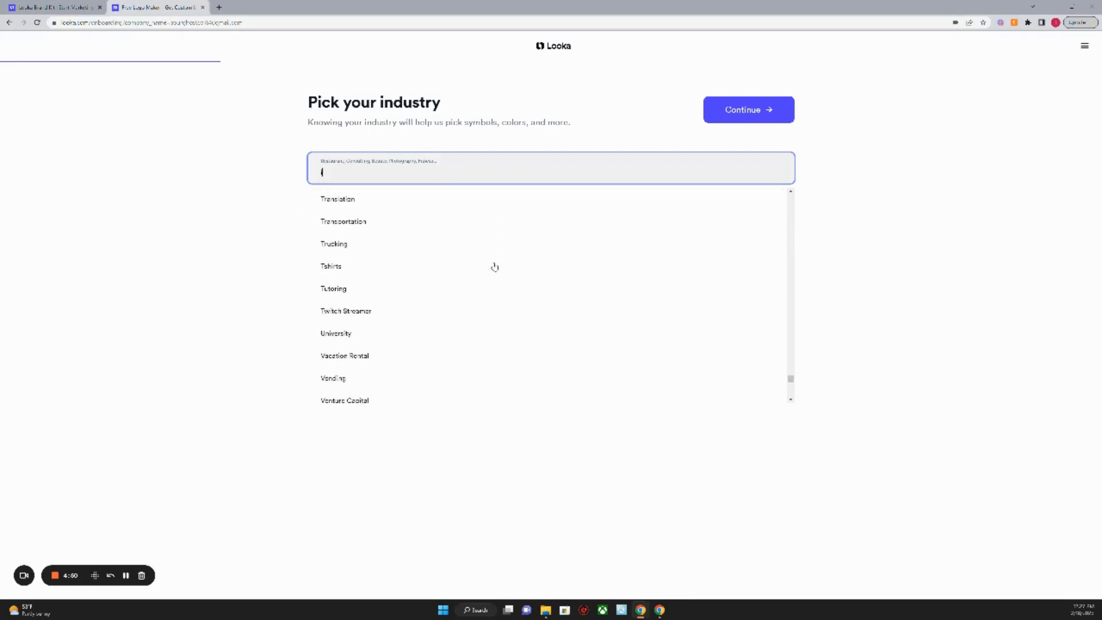
scroll(495, 267, down, 3)
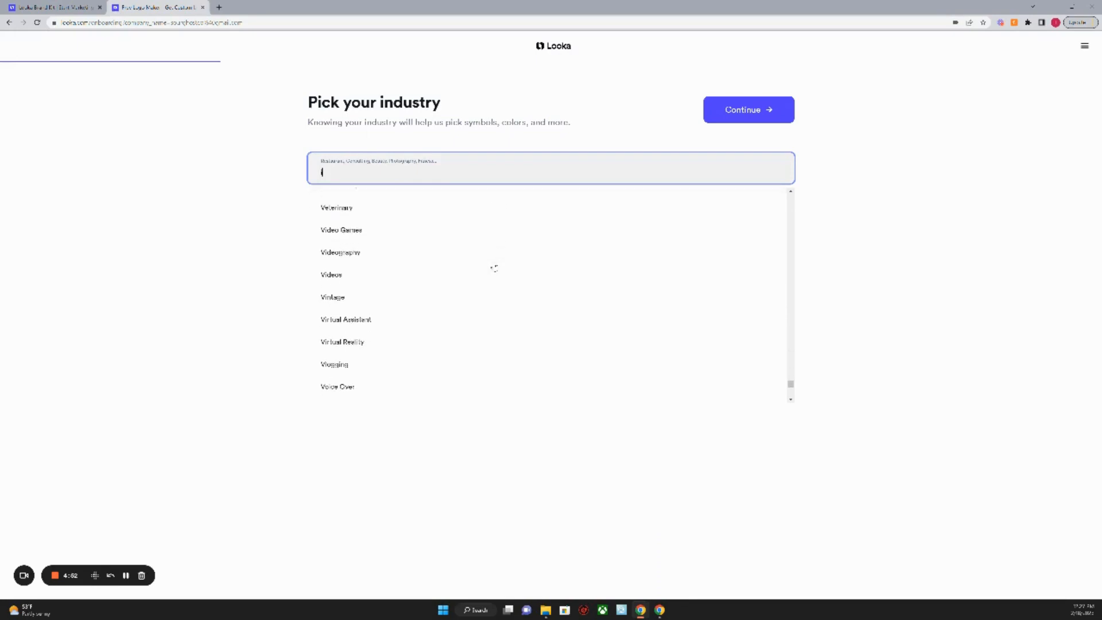
scroll(494, 267, down, 1)
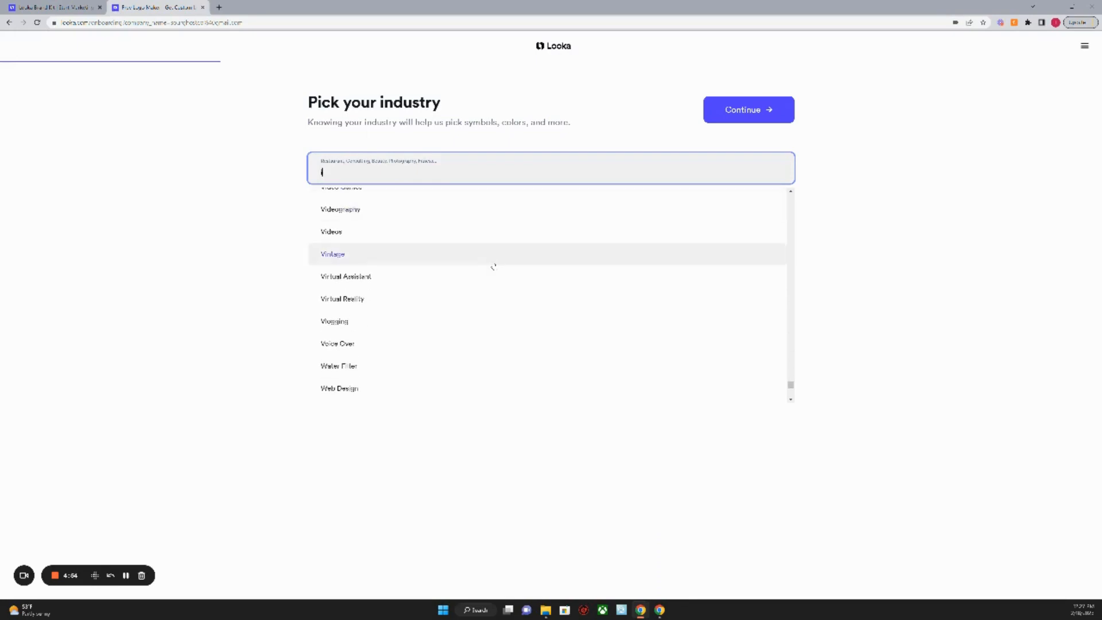
scroll(493, 267, down, 1)
scroll(494, 267, up, 1)
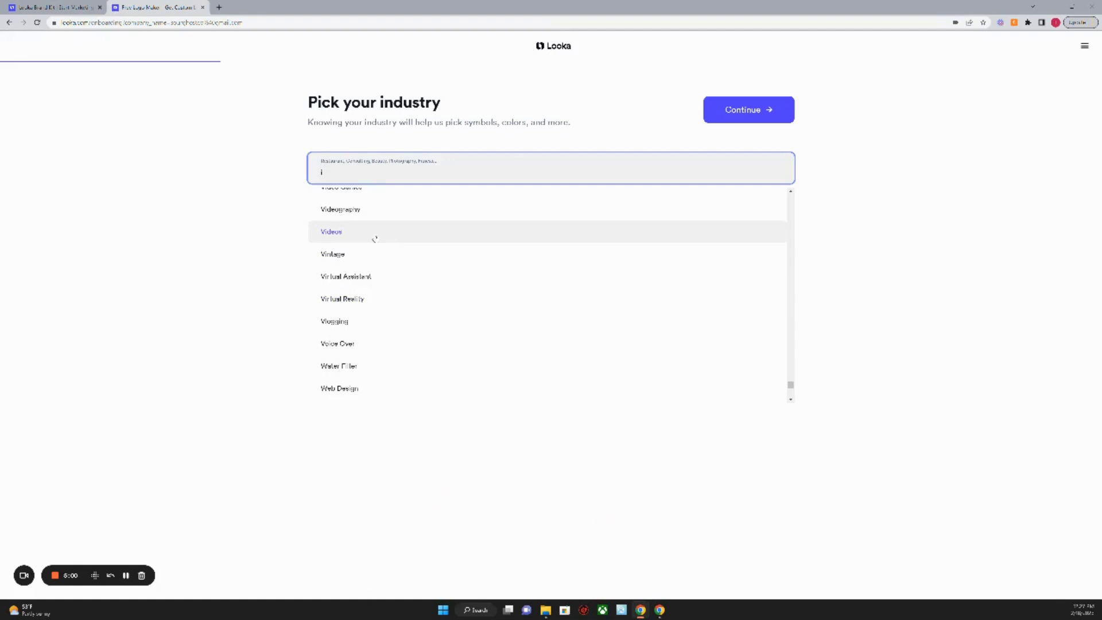
scroll(375, 238, down, 6)
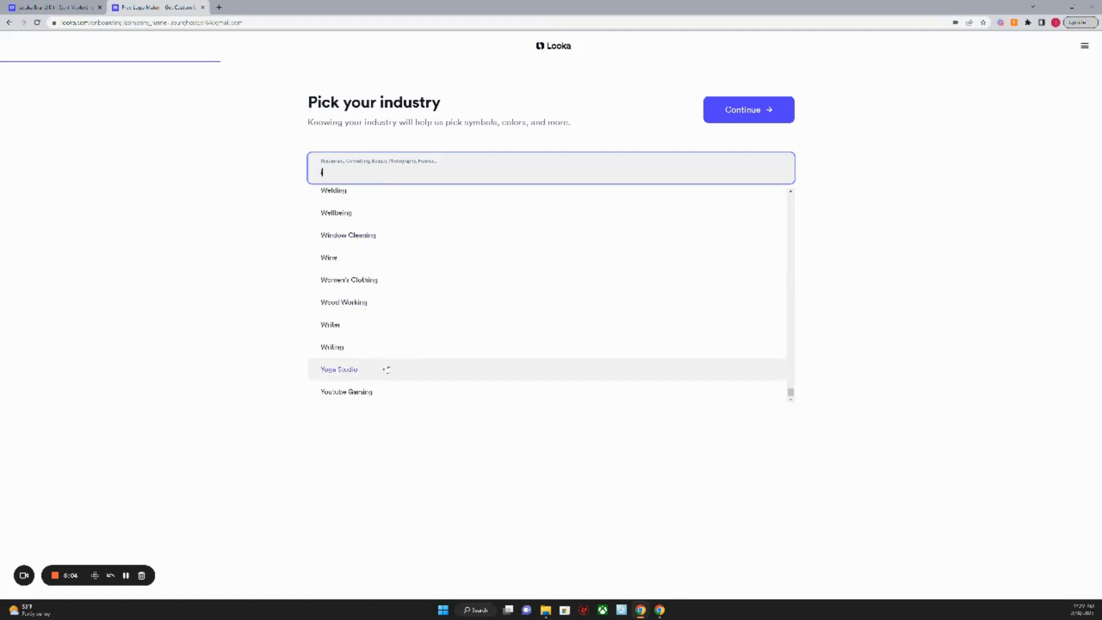
Go back to the industries starting with T, choose Technology Consulting and continue to the logo inspiration page
scroll(436, 322, up, 8)
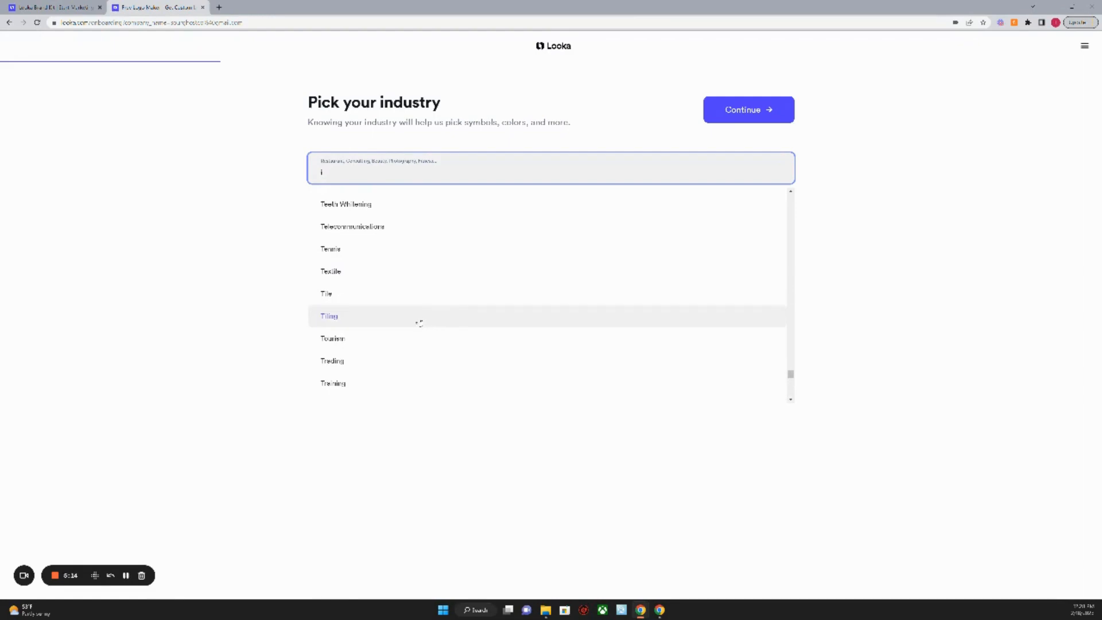
scroll(419, 323, up, 3)
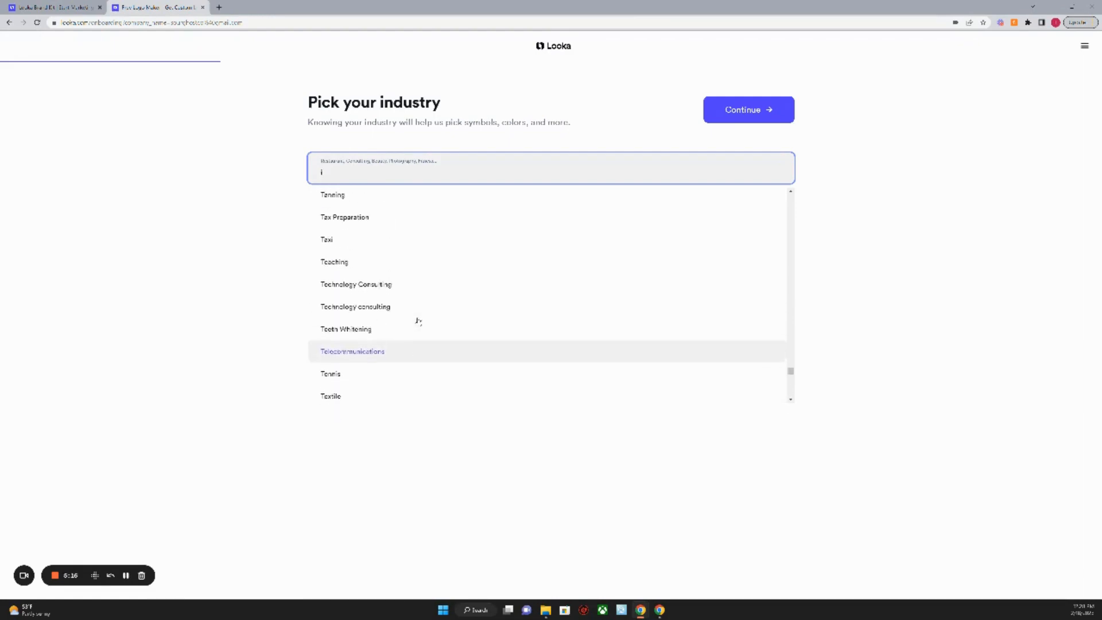
scroll(419, 321, up, 2)
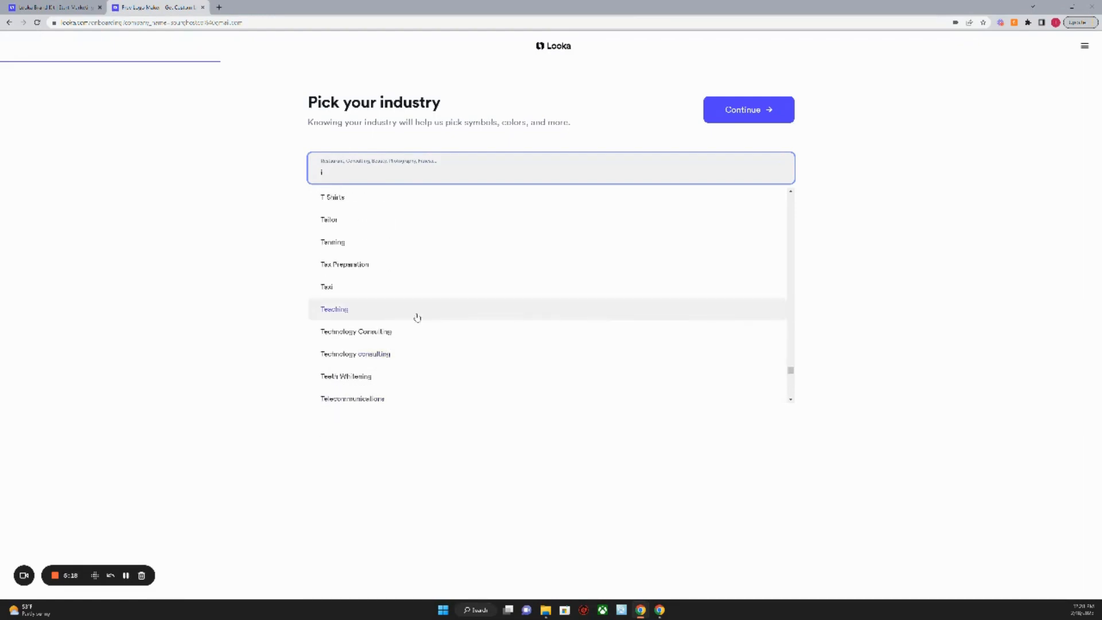
scroll(417, 317, down, 2)
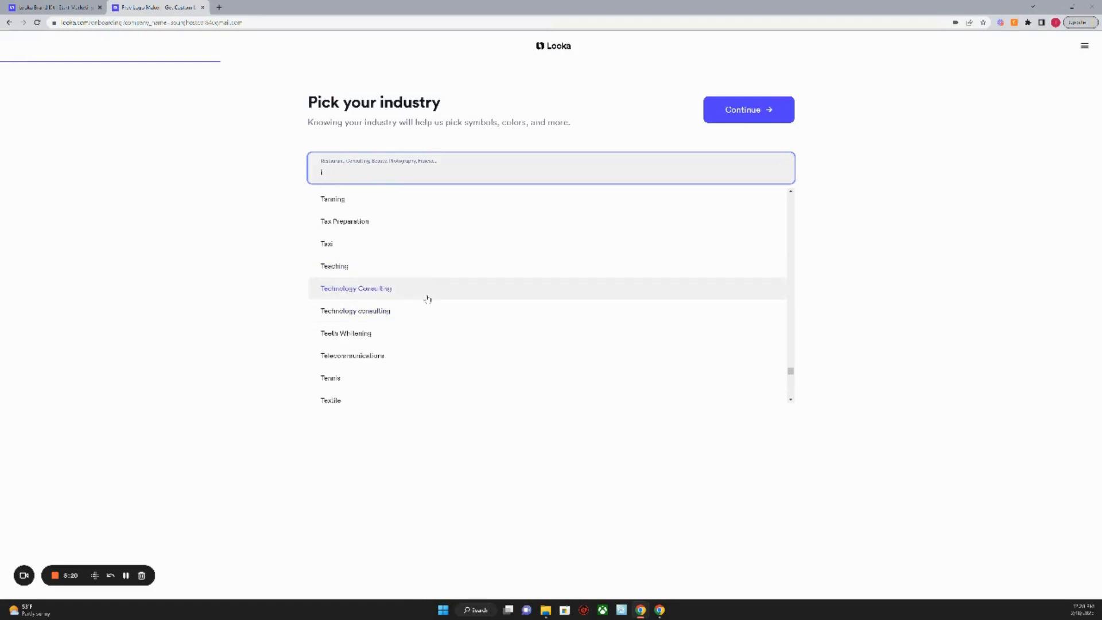
scroll(429, 301, up, 4)
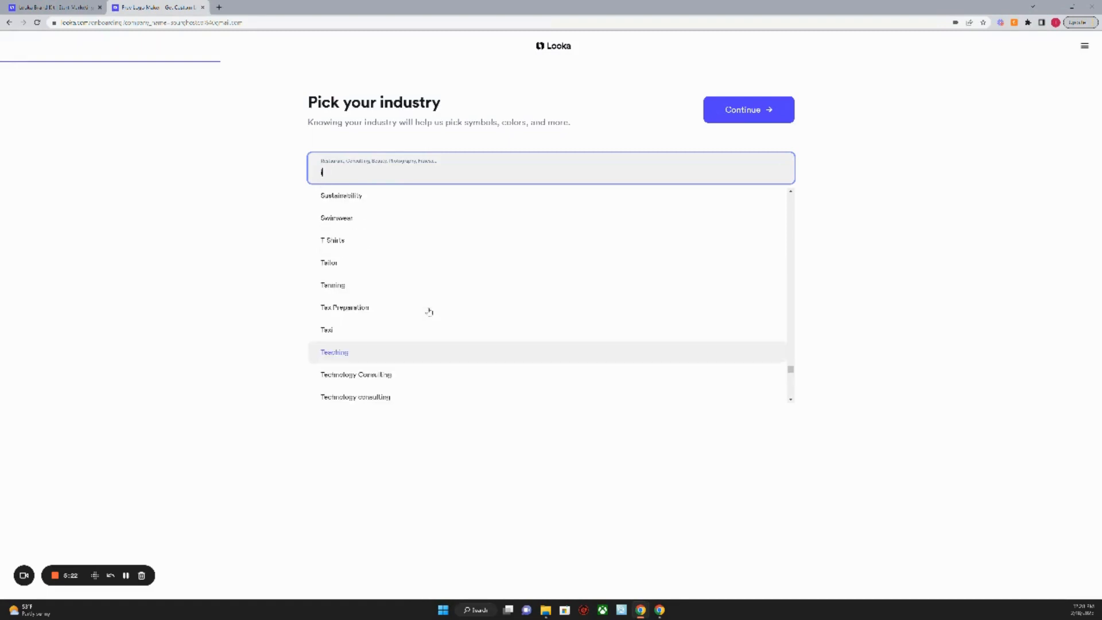
scroll(430, 298, down, 4)
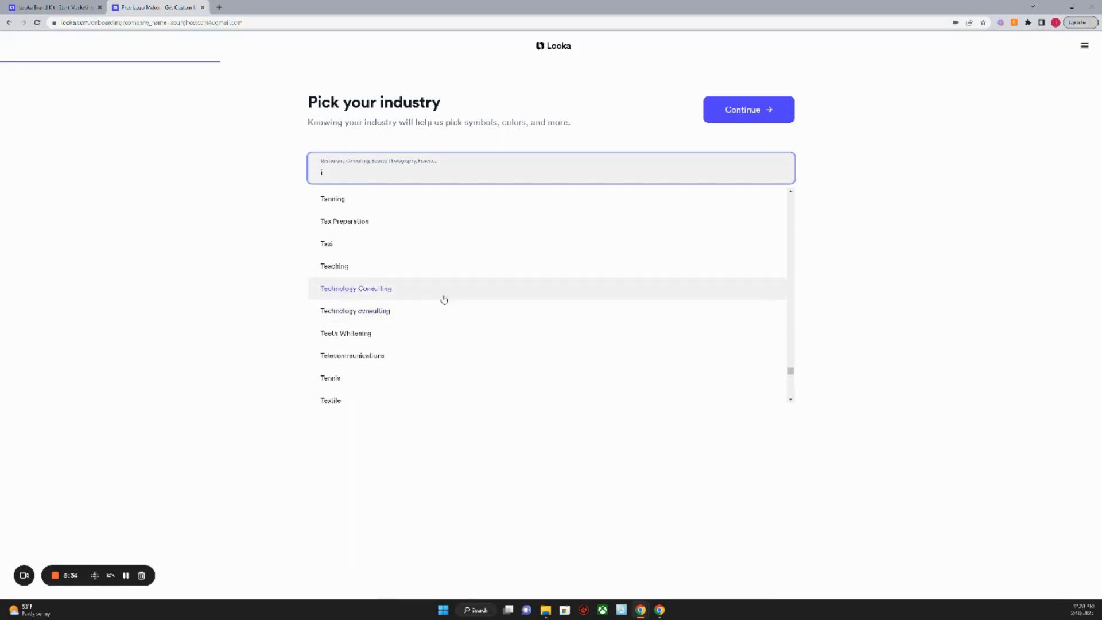
click(446, 288)
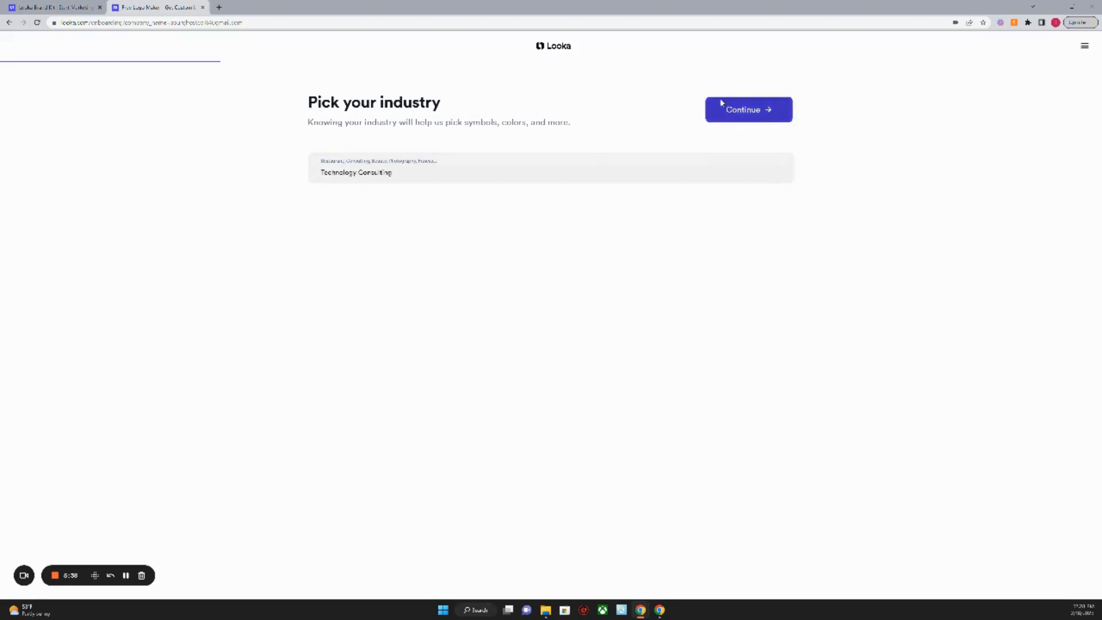
click(721, 104)
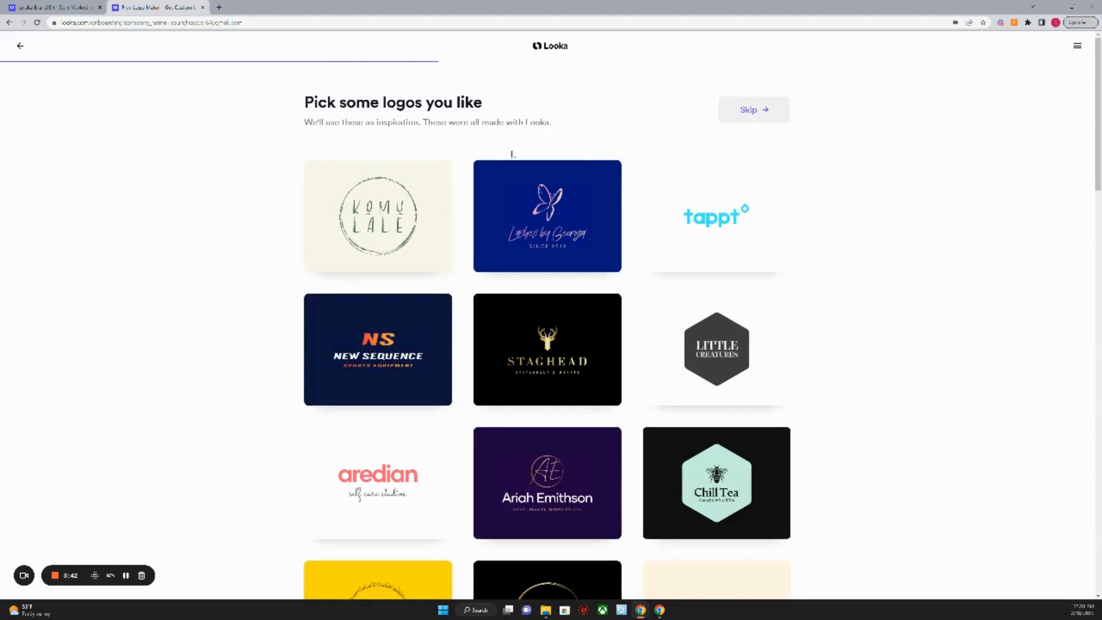
Look over all the sample logos offered as inspiration, down to the last row and back
scroll(519, 178, down, 3)
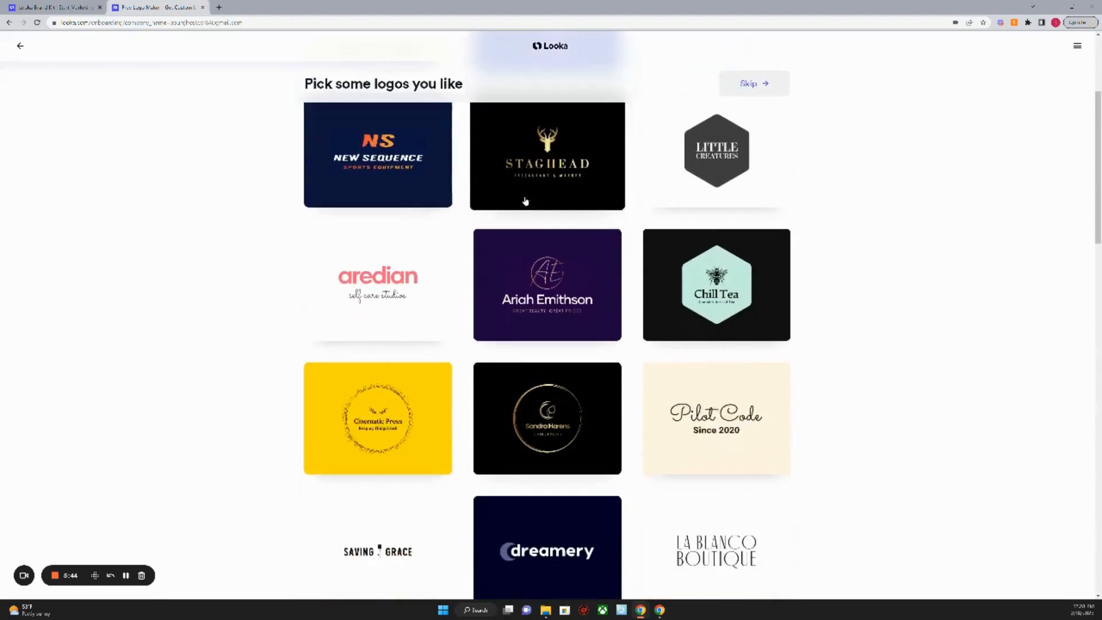
scroll(526, 200, down, 4)
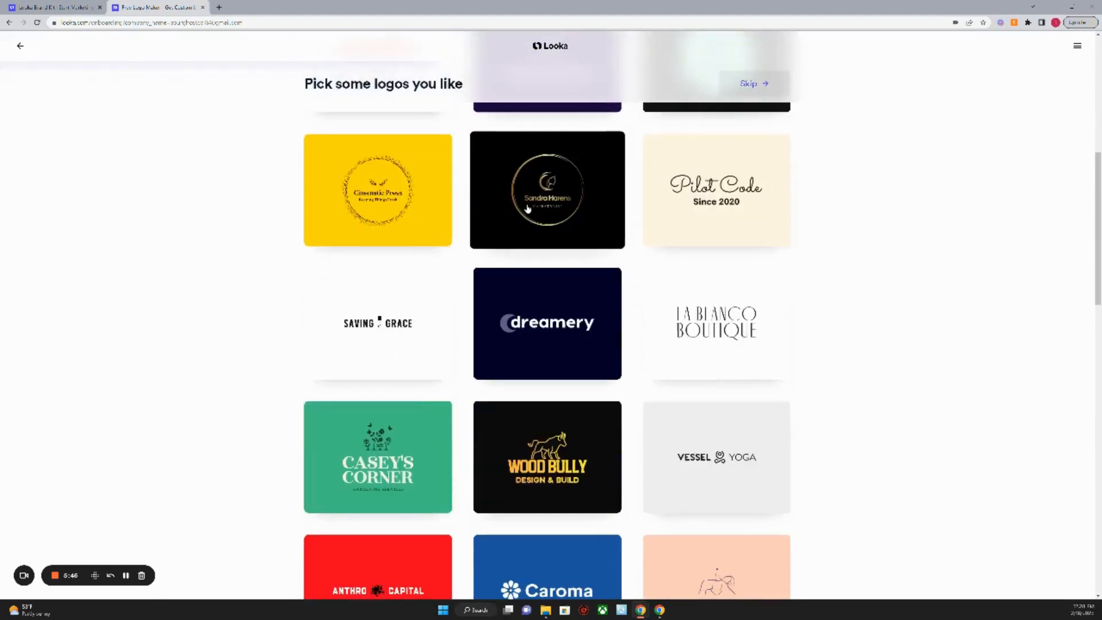
scroll(527, 211, down, 7)
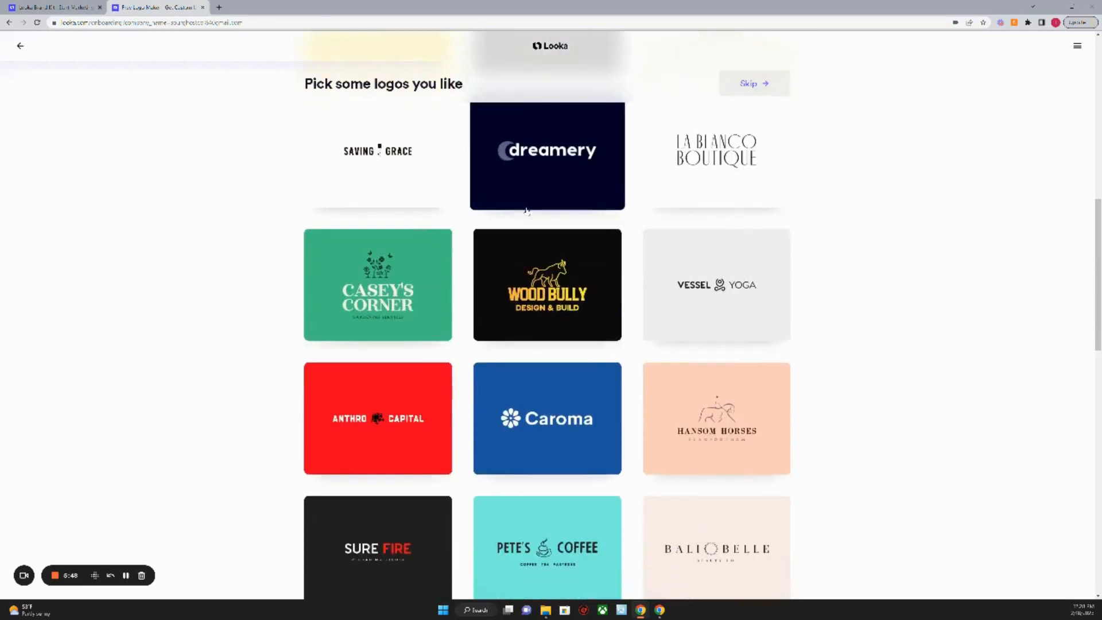
scroll(527, 210, down, 2)
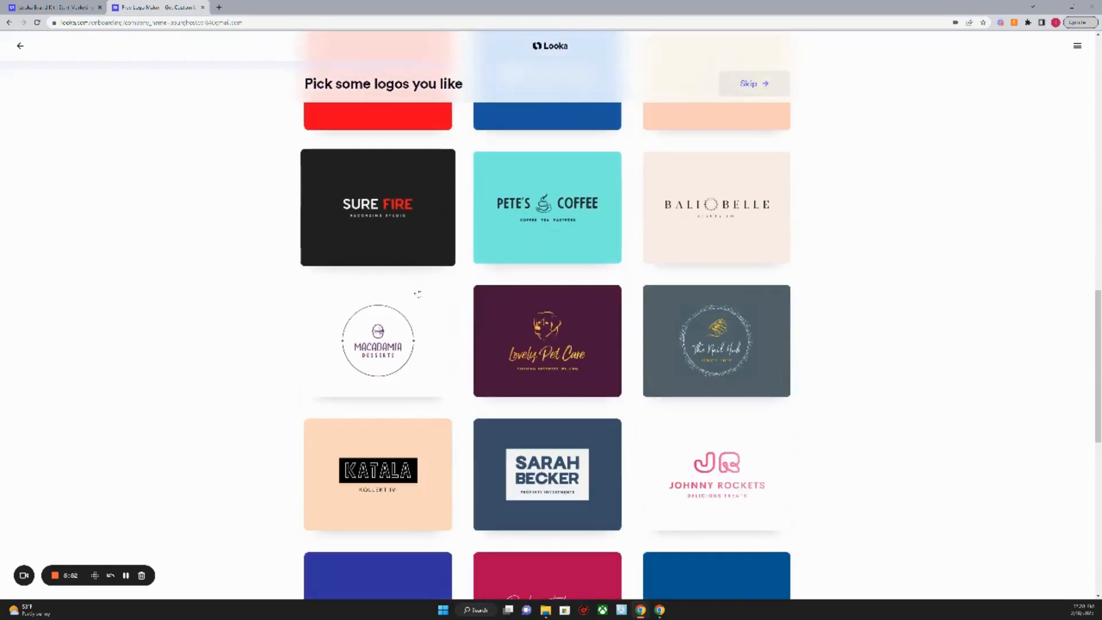
scroll(625, 397, down, 3)
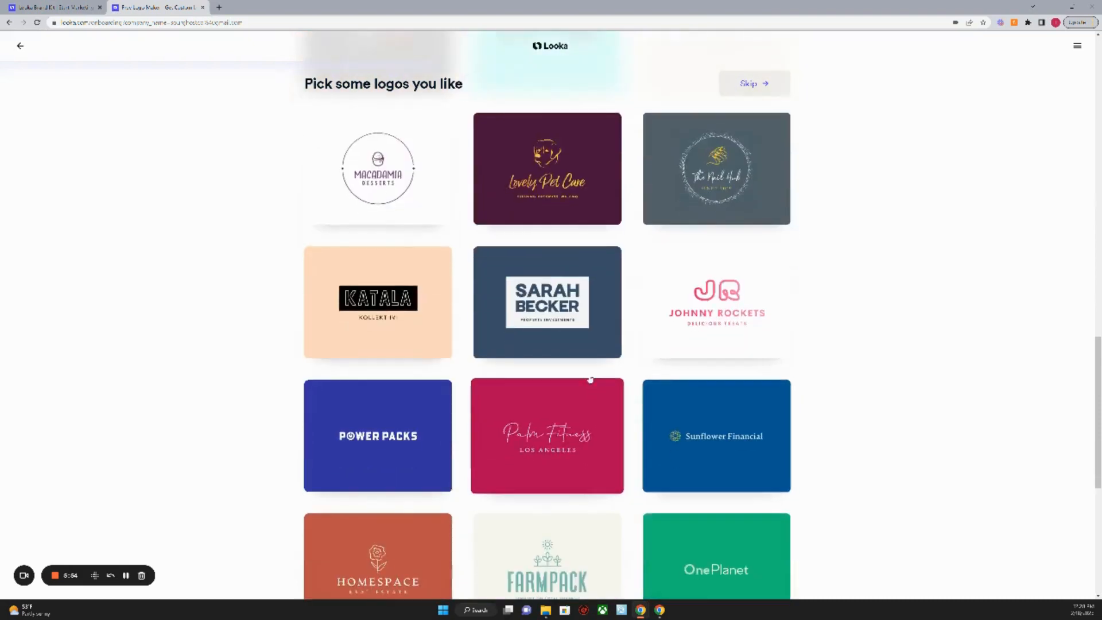
scroll(558, 370, down, 4)
scroll(551, 367, down, 3)
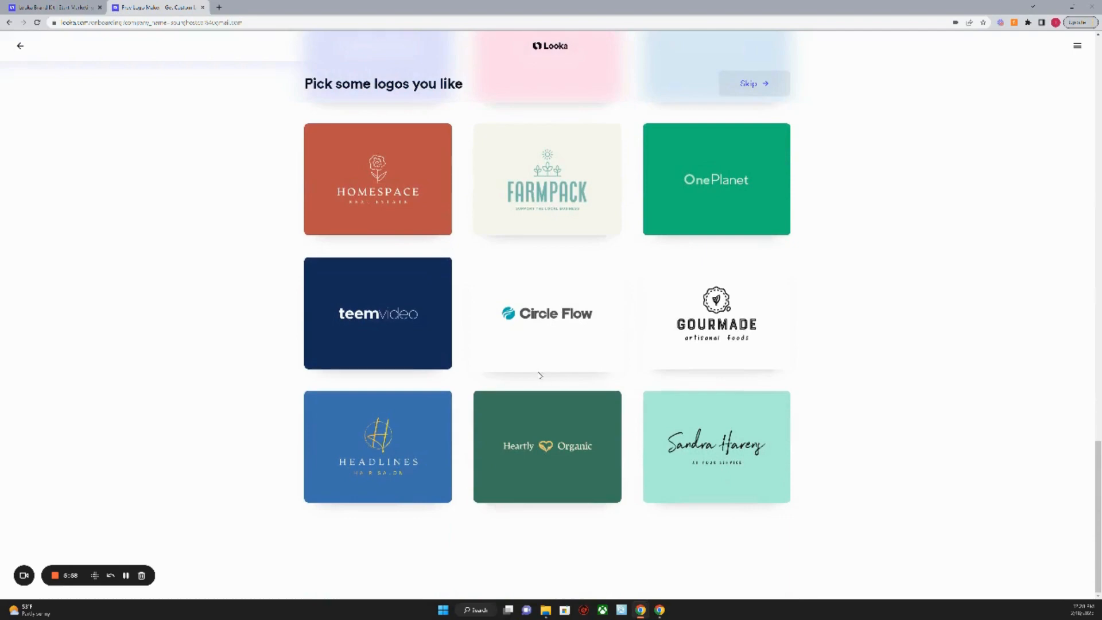
scroll(585, 373, up, 5)
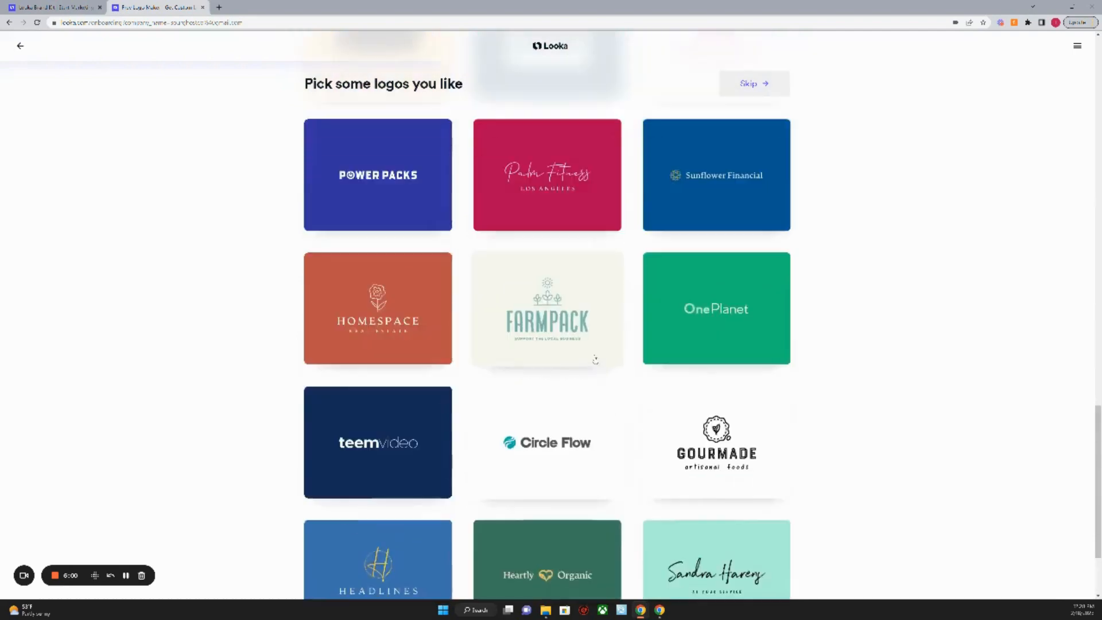
scroll(594, 358, up, 6)
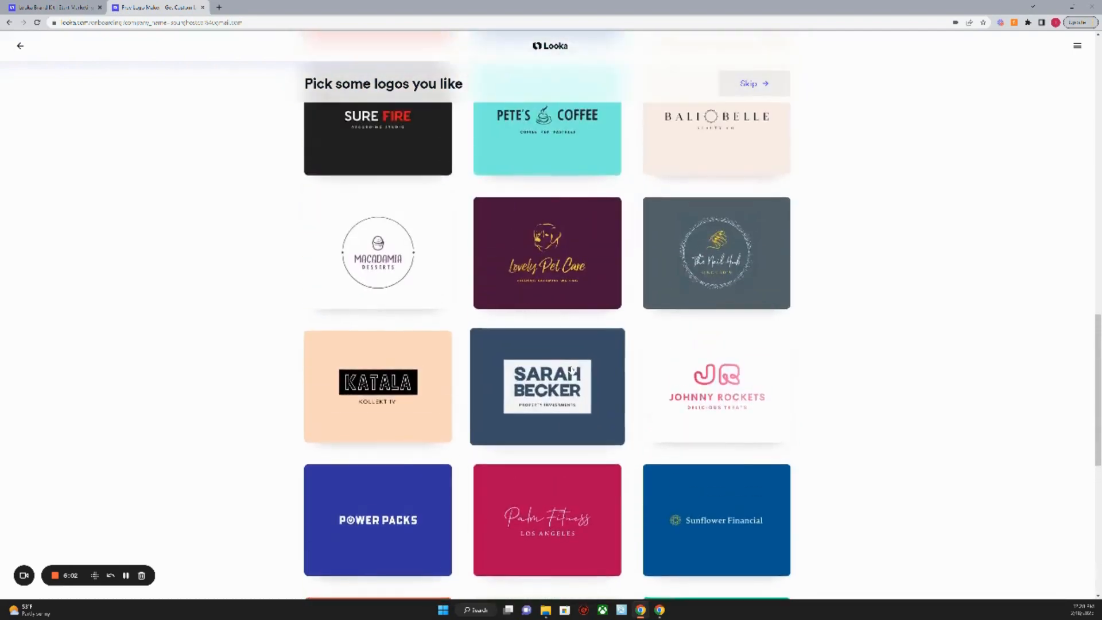
scroll(566, 365, up, 11)
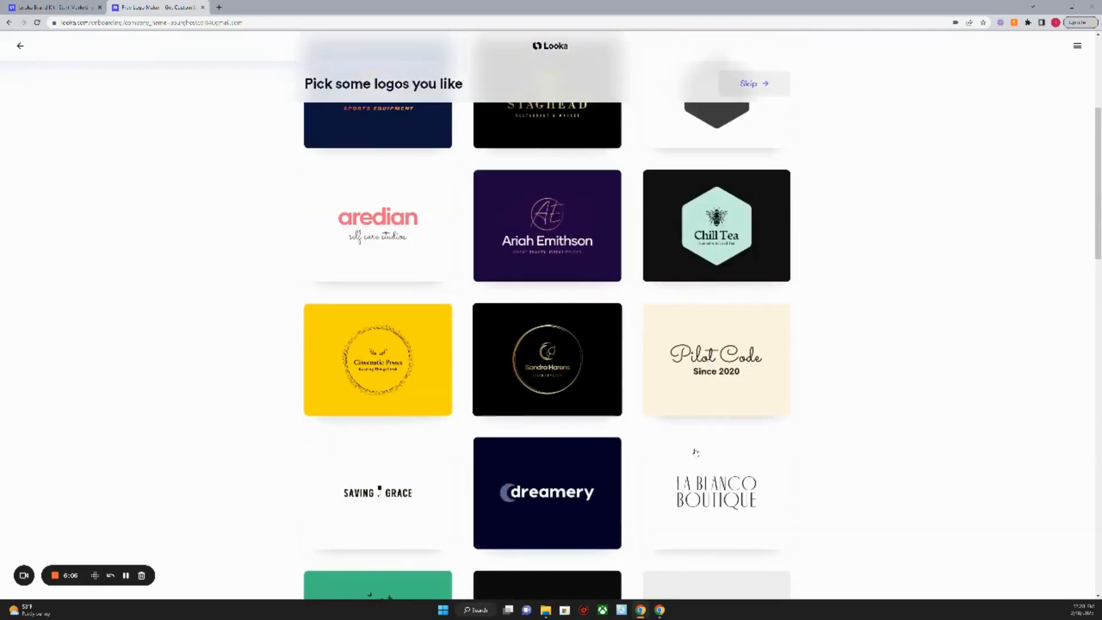
Select the La Blanco Boutique, Saving Grace and Vessel Yoga sample logos as inspiration
click(717, 493)
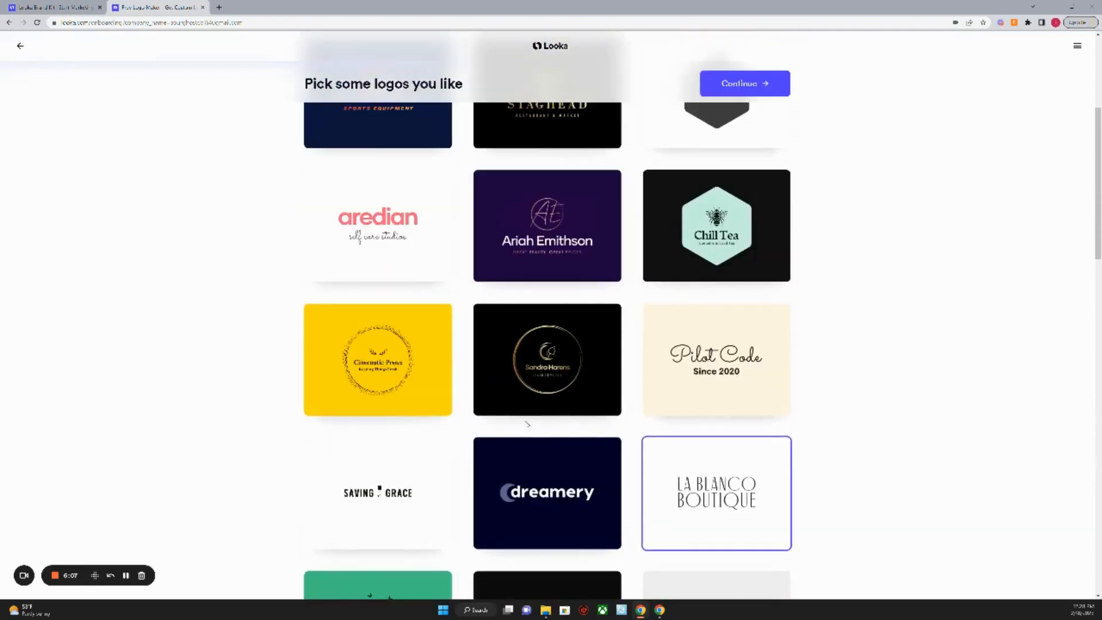
click(414, 477)
scroll(588, 406, up, 5)
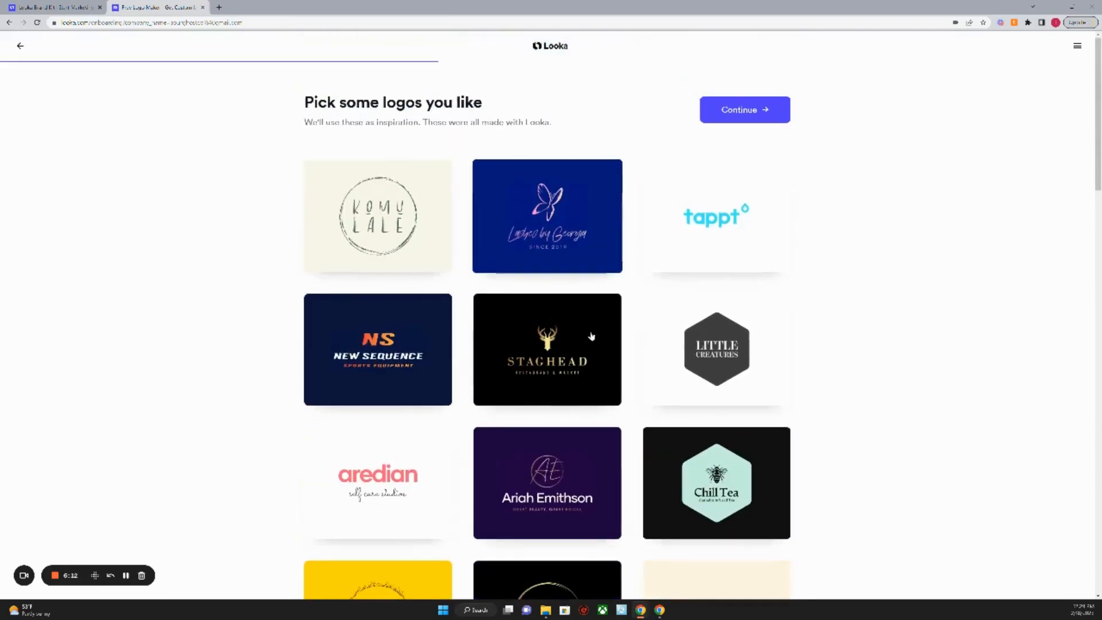
scroll(517, 373, down, 3)
scroll(501, 374, down, 6)
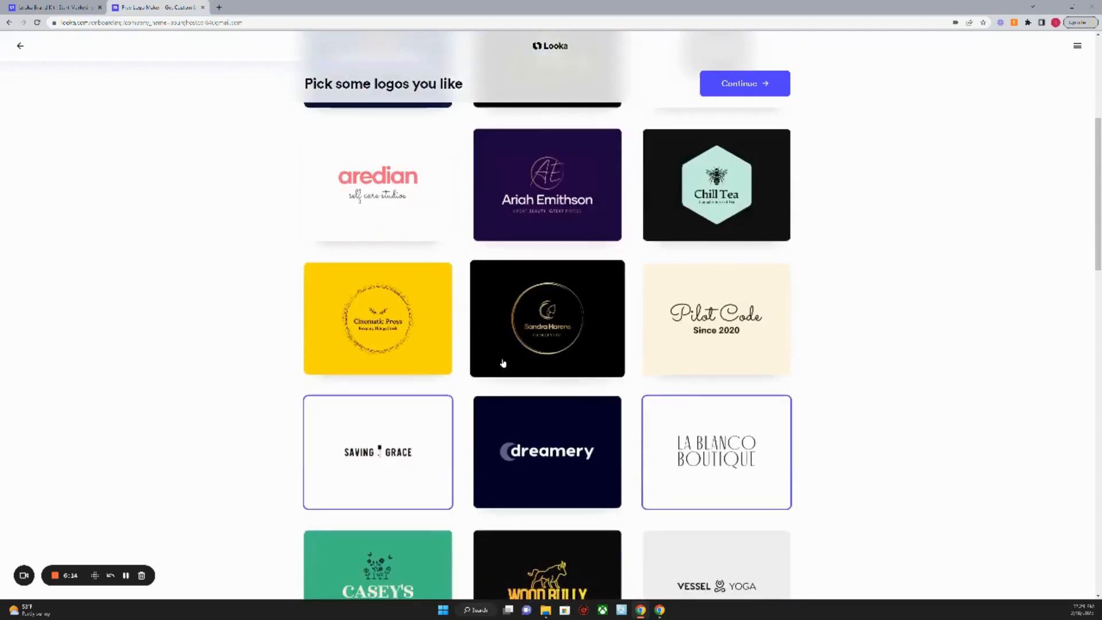
scroll(503, 362, down, 1)
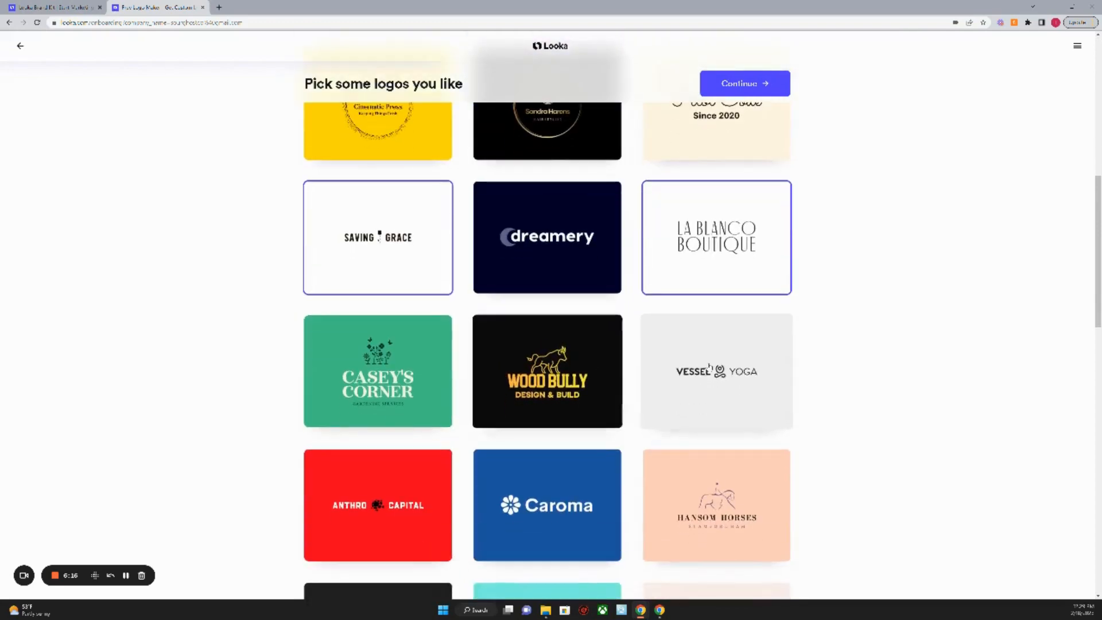
click(694, 371)
Add the Hansom Horses, Palm Fitness and last-row mint-green signature logos to the inspiration picks
scroll(597, 392, down, 2)
scroll(597, 392, down, 2)
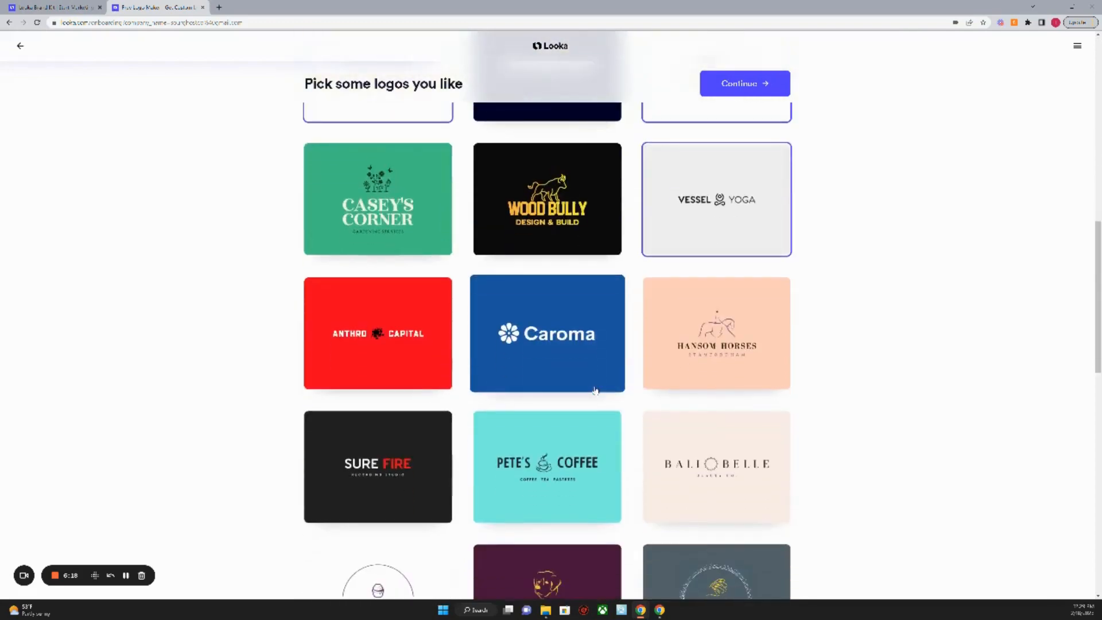
click(691, 376)
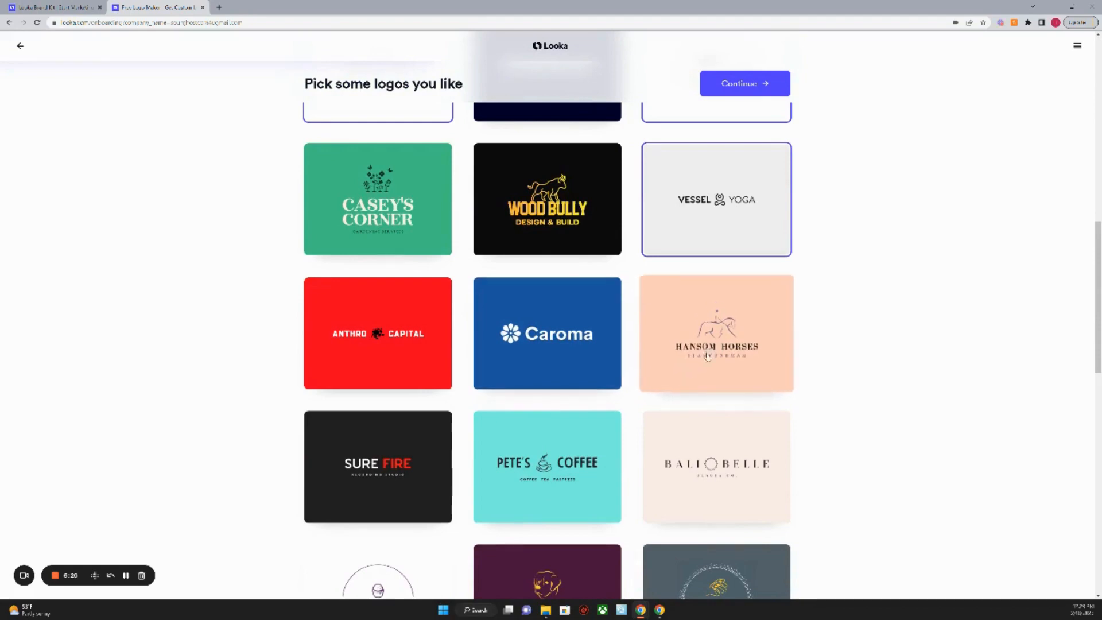
scroll(634, 457, down, 6)
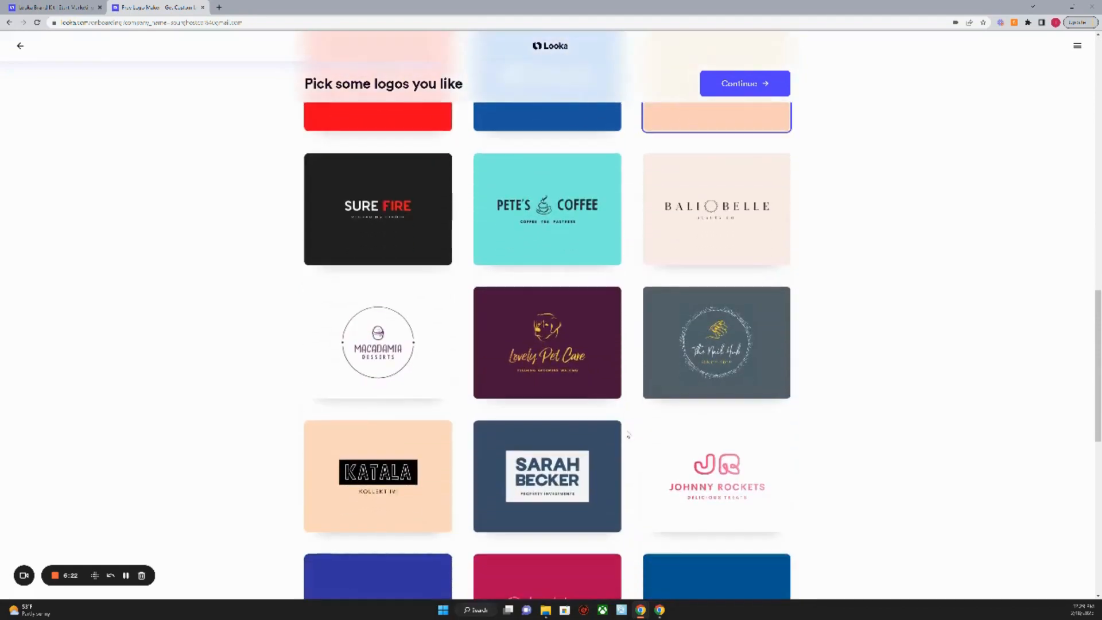
scroll(626, 431, down, 5)
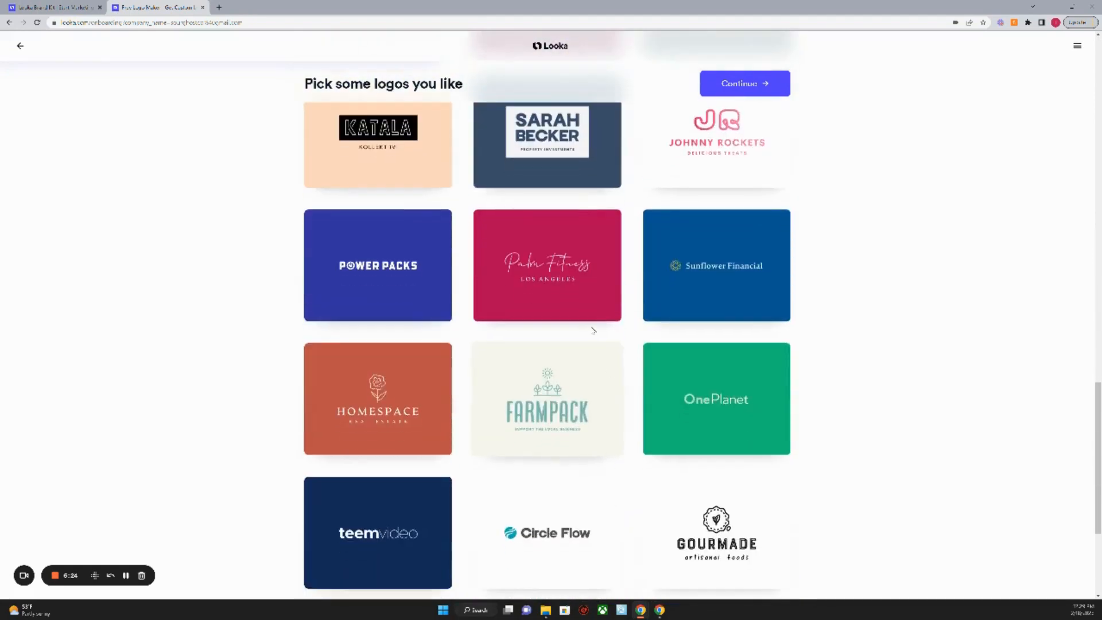
click(568, 296)
scroll(481, 386, down, 2)
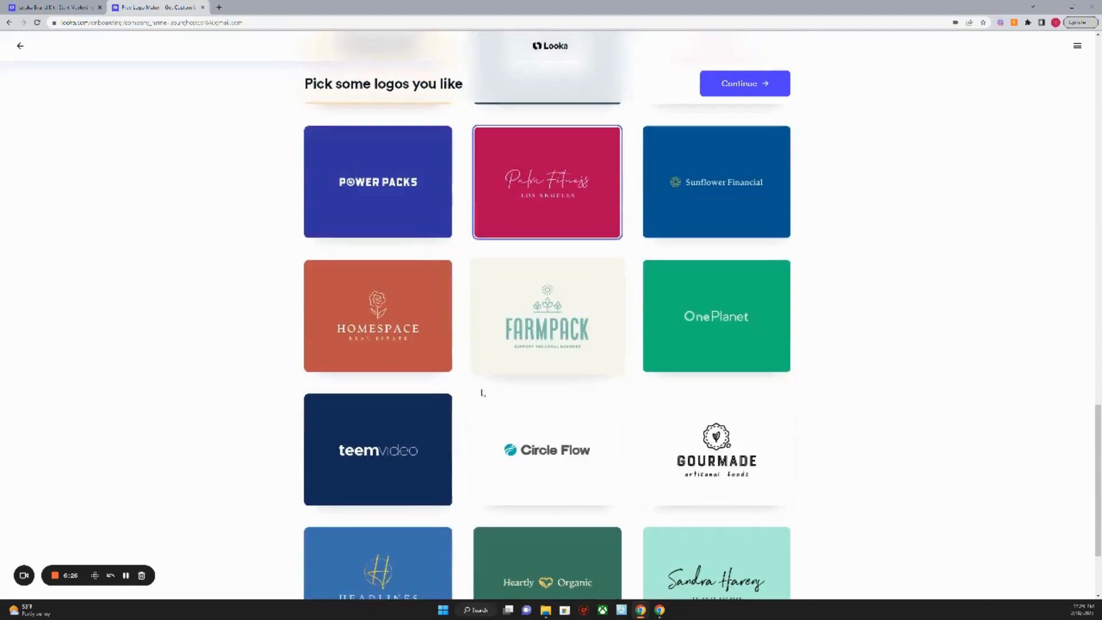
scroll(481, 387, down, 3)
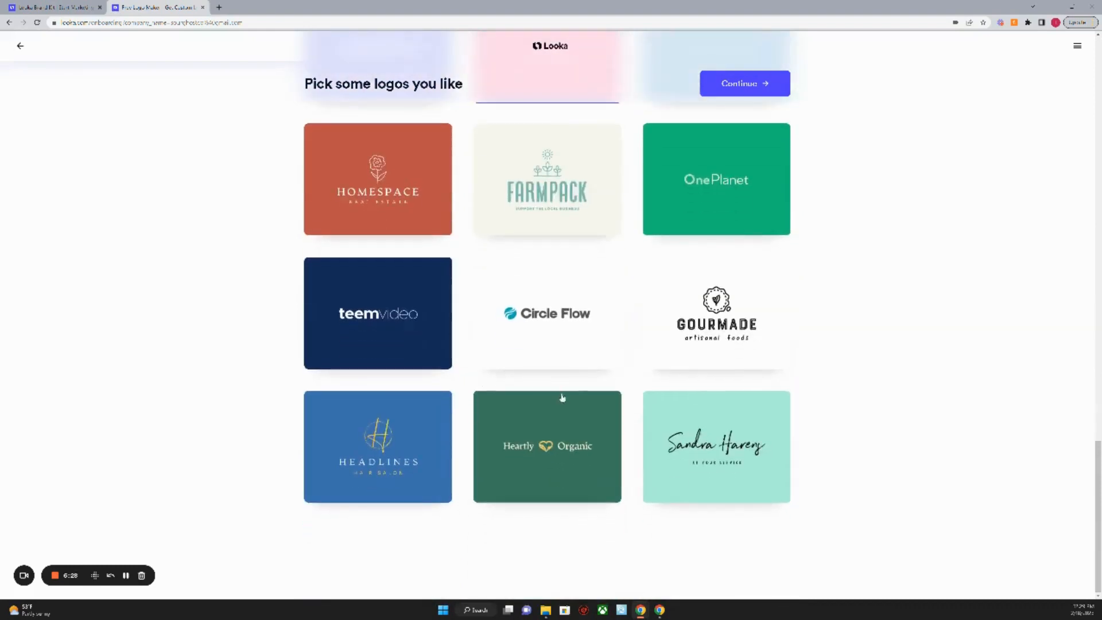
click(705, 402)
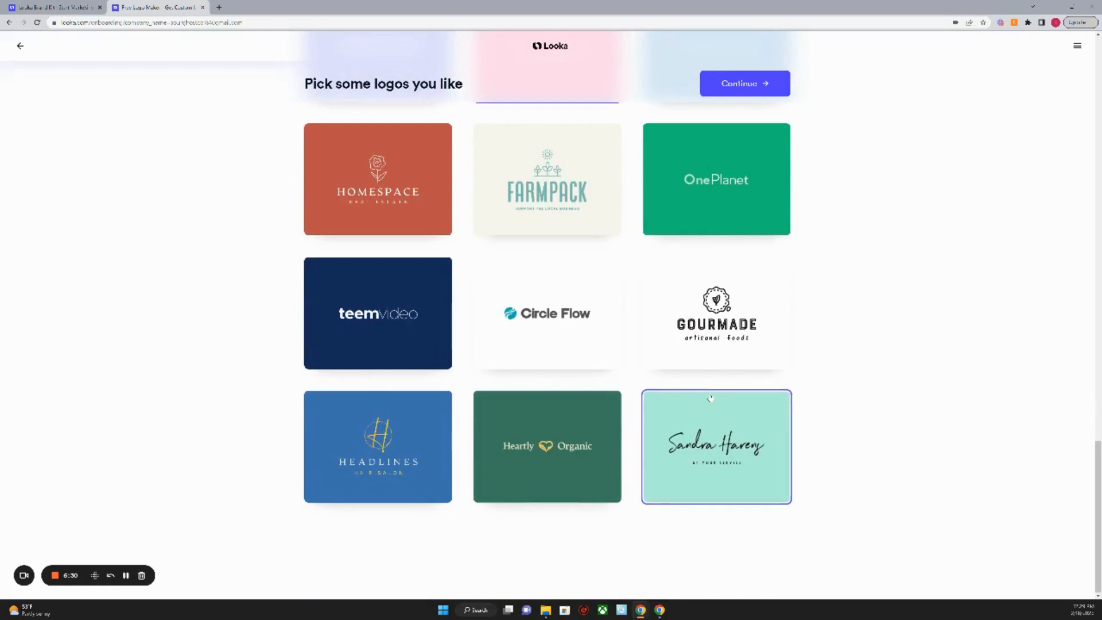
Proceed to the color choices and pick Teal for the logo
click(711, 233)
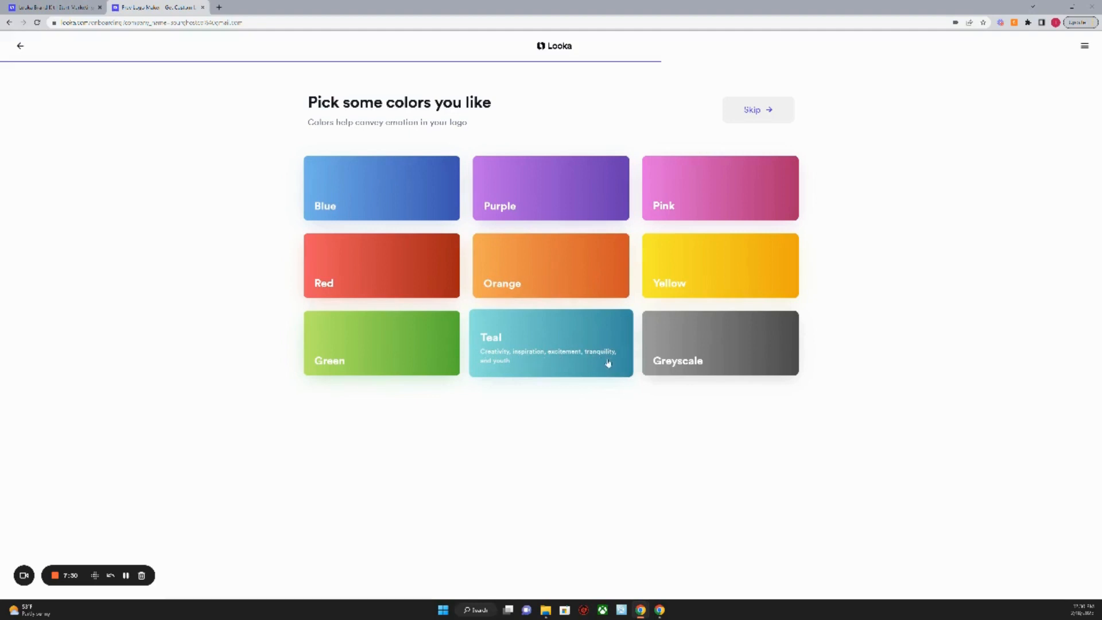
click(582, 338)
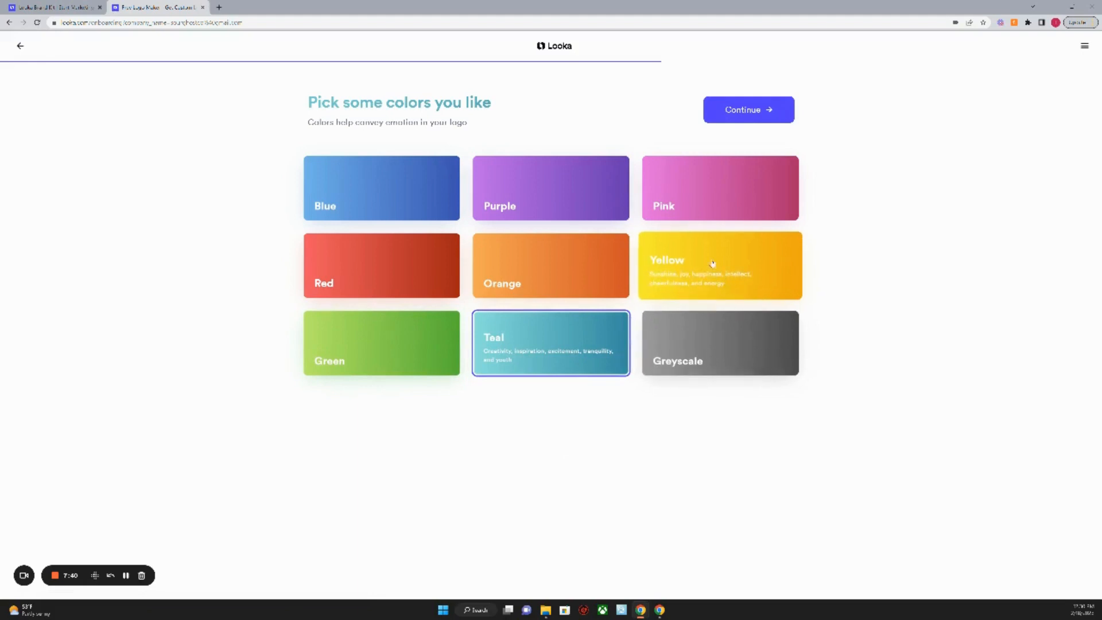
Add Blue and Green to the preferred logo colors and continue to the company name
click(423, 199)
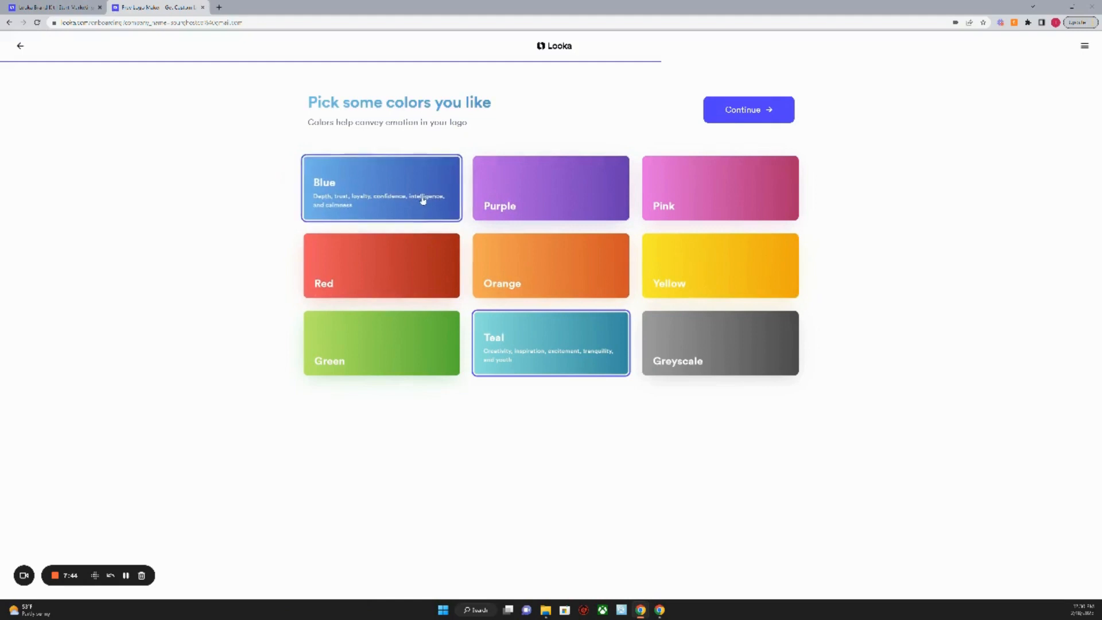
click(430, 319)
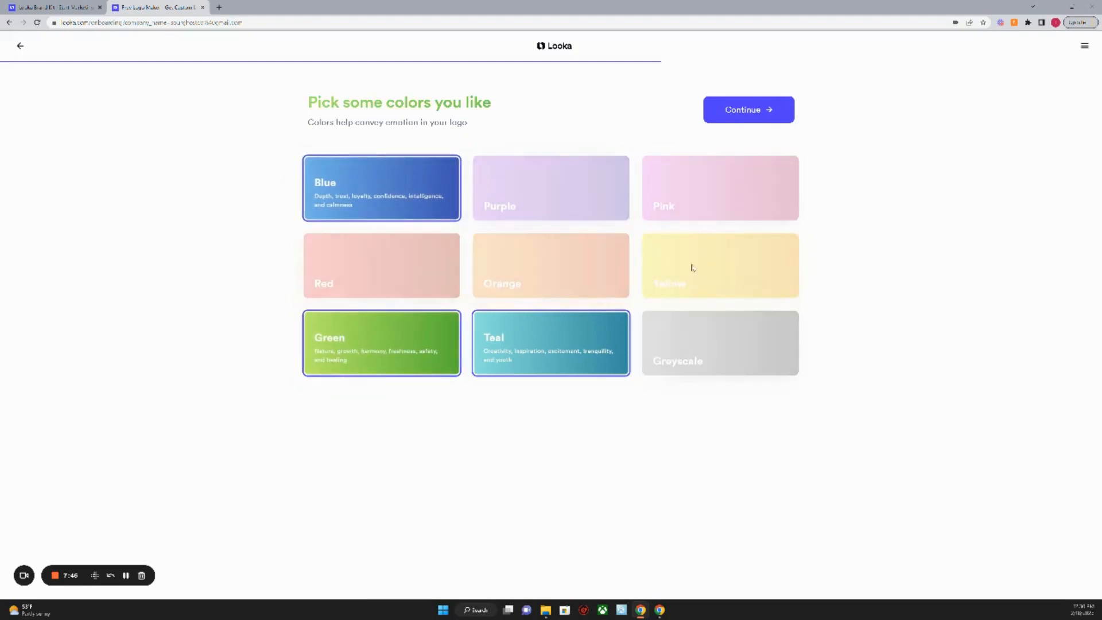
click(413, 369)
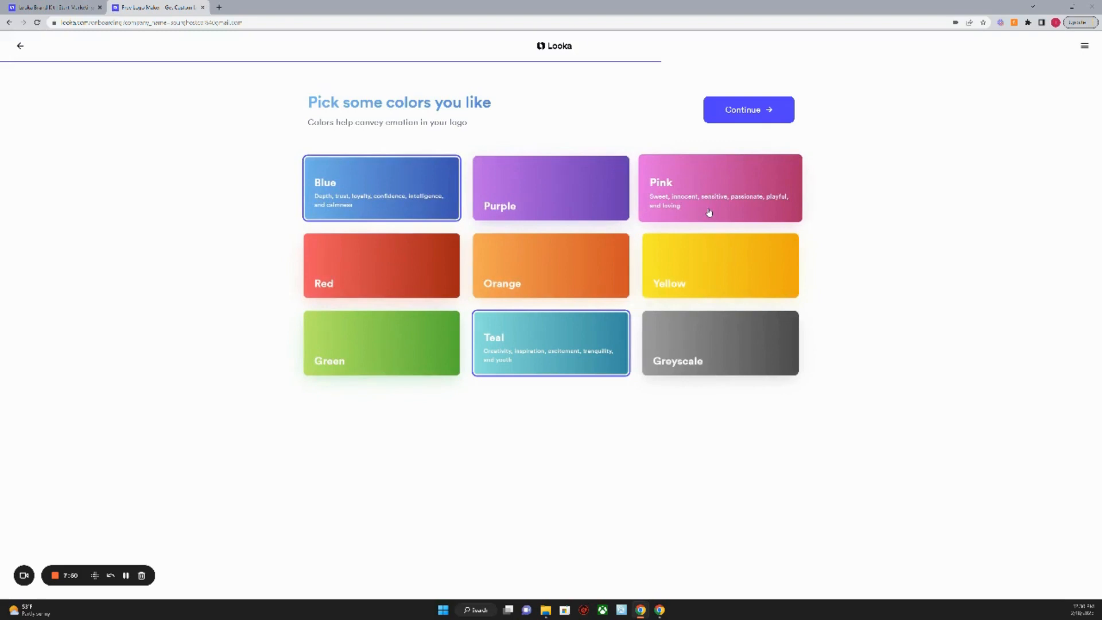
click(399, 350)
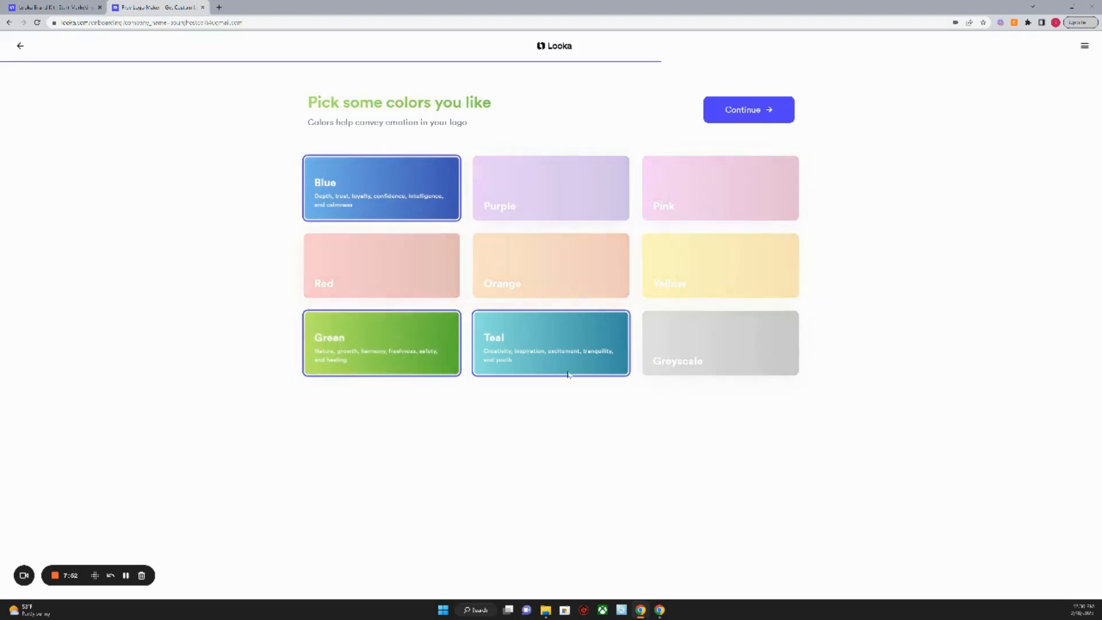
click(740, 109)
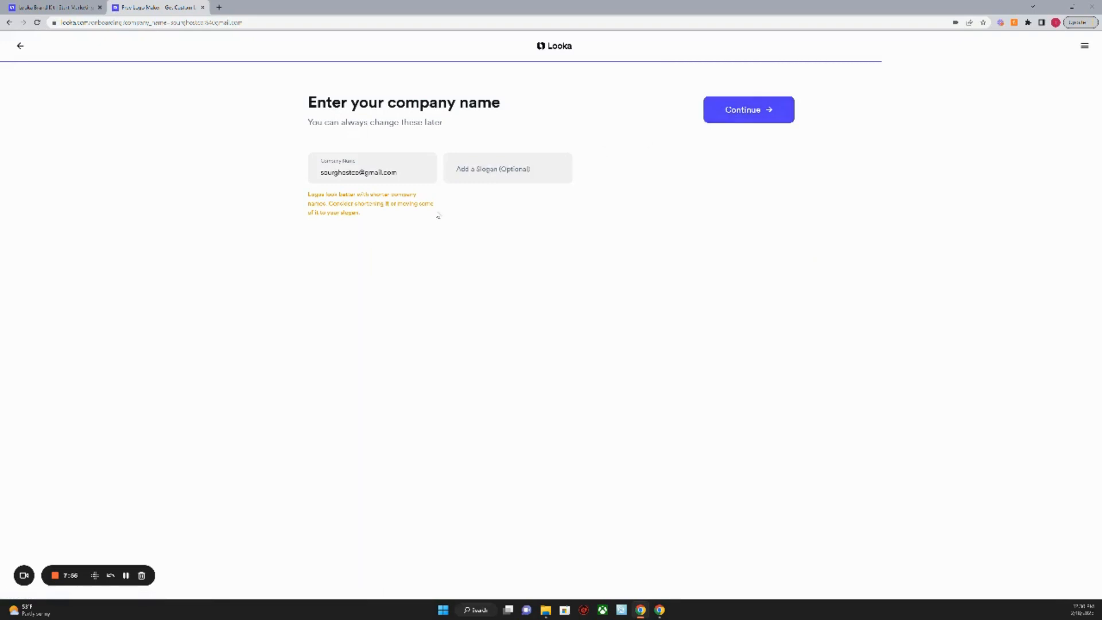
Replace the company name with Sour Ghost, leave the slogan empty, and continue to the symbol types
drag(395, 172, 287, 188)
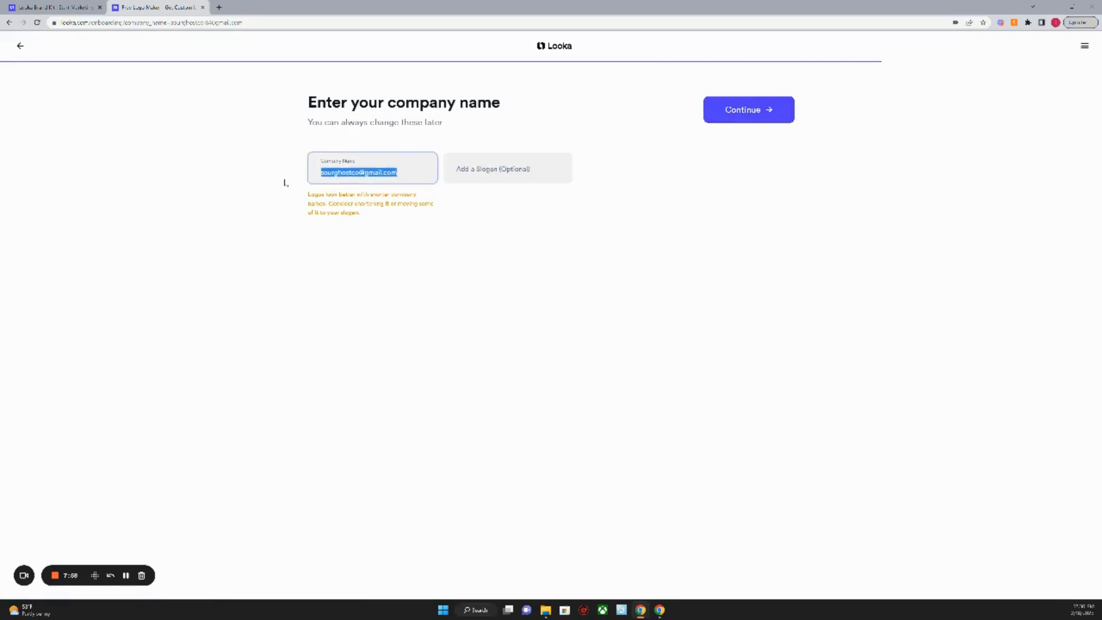
key(BackSpace)
text(Sou)
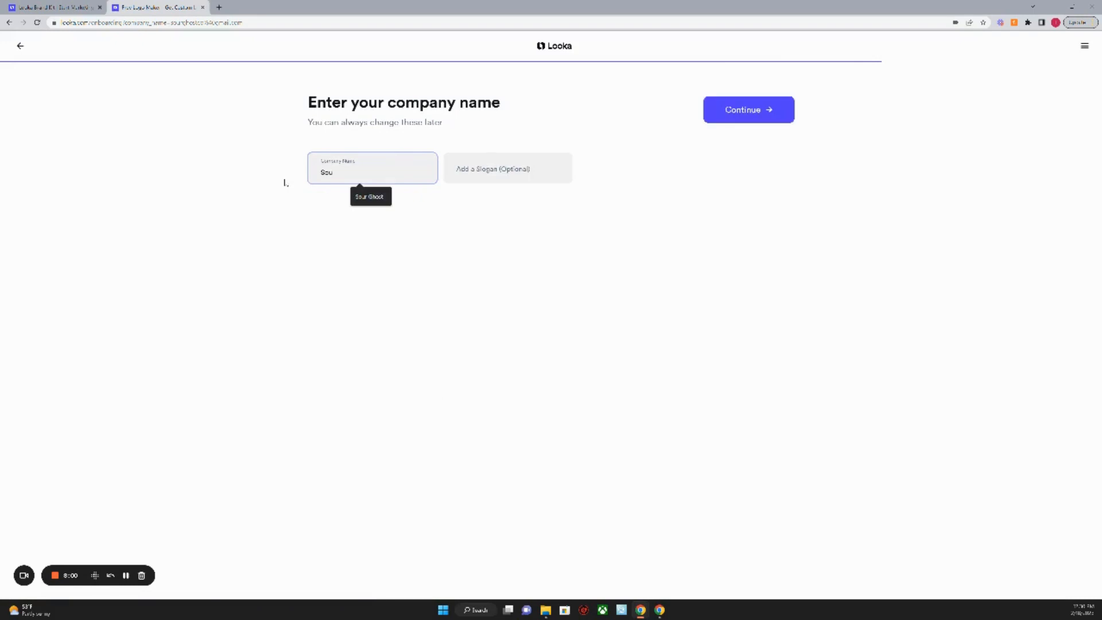
text(r Ghost)
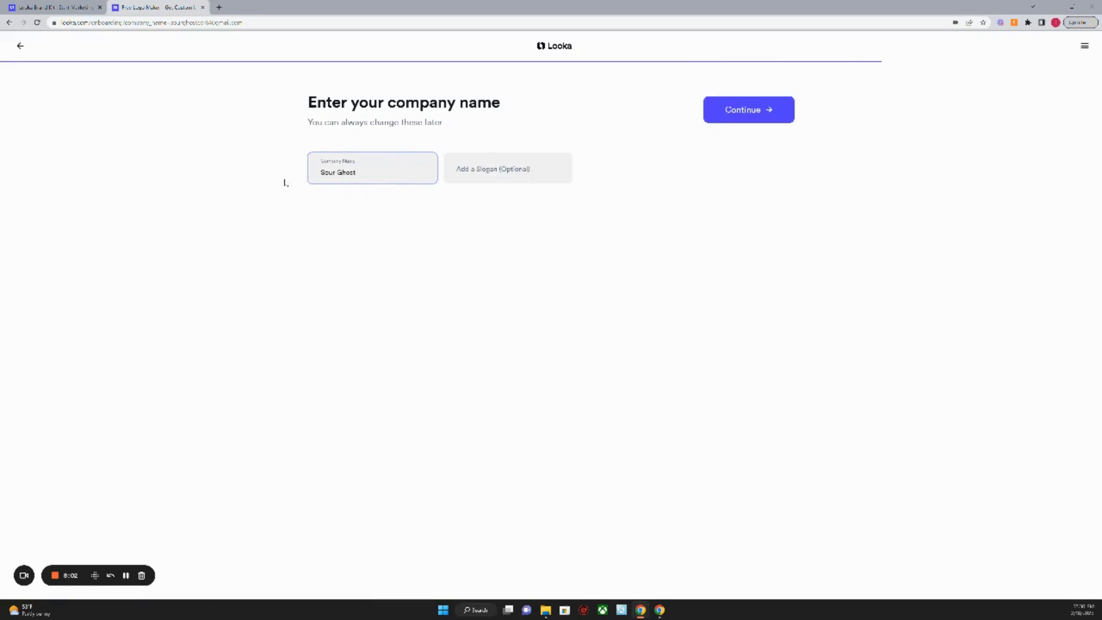
click(742, 357)
key(Tab)
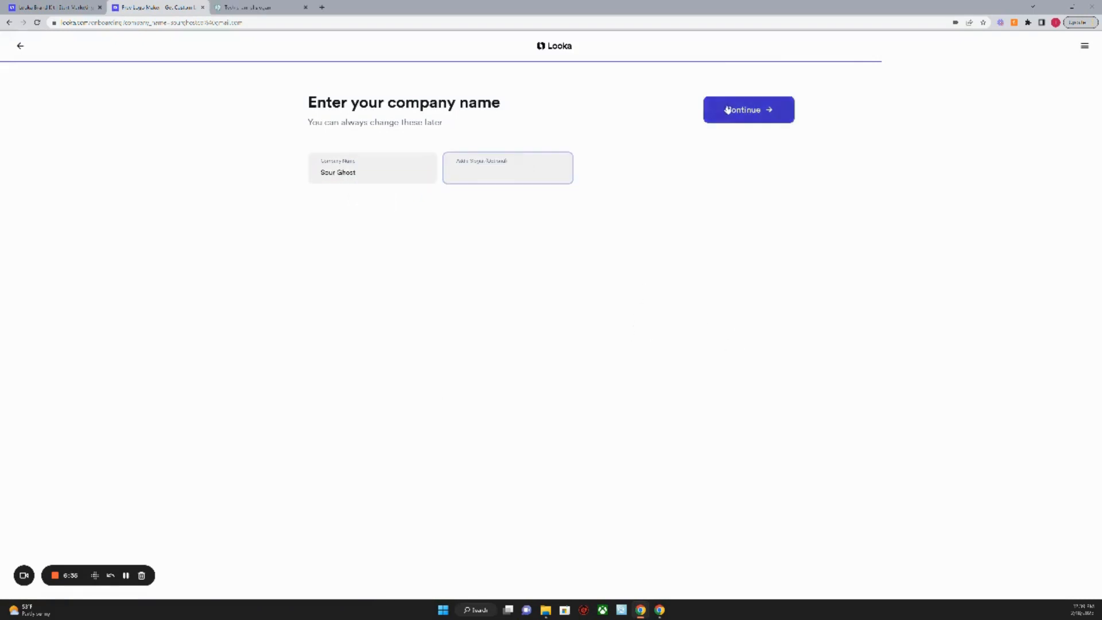
click(745, 111)
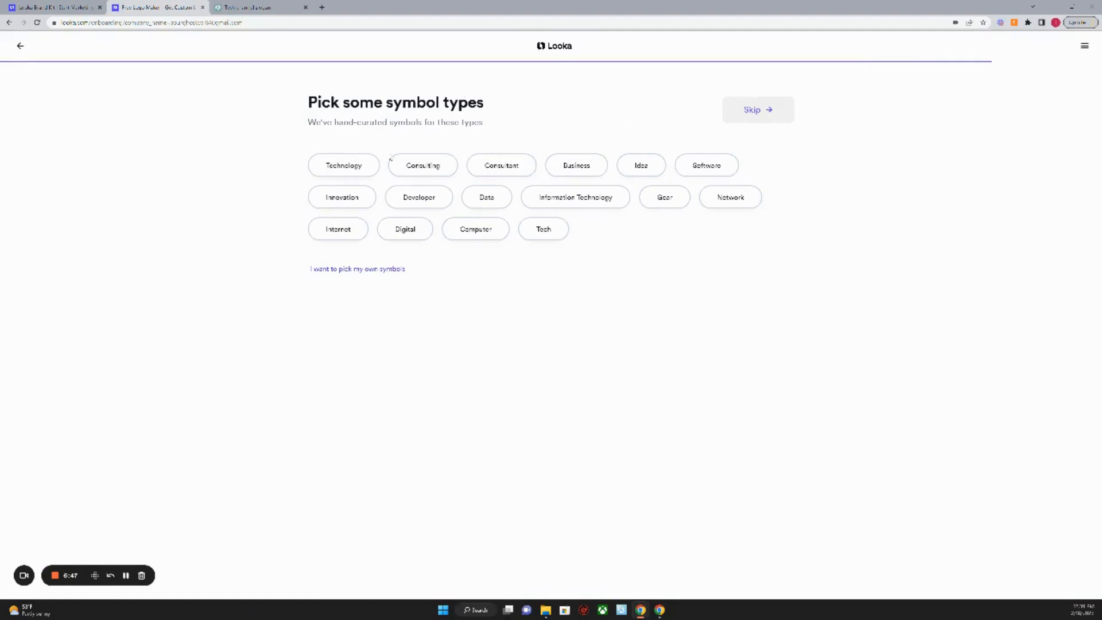
Select the Technology, Tech, Innovation, Digital and Computer symbol types for the logo
click(377, 270)
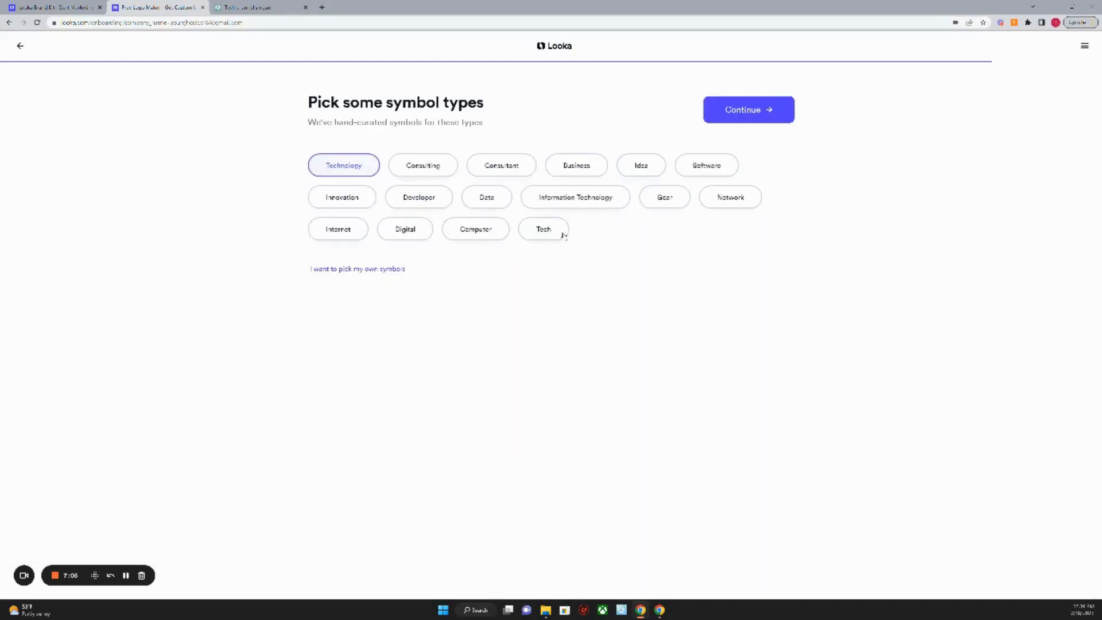
click(561, 233)
click(342, 197)
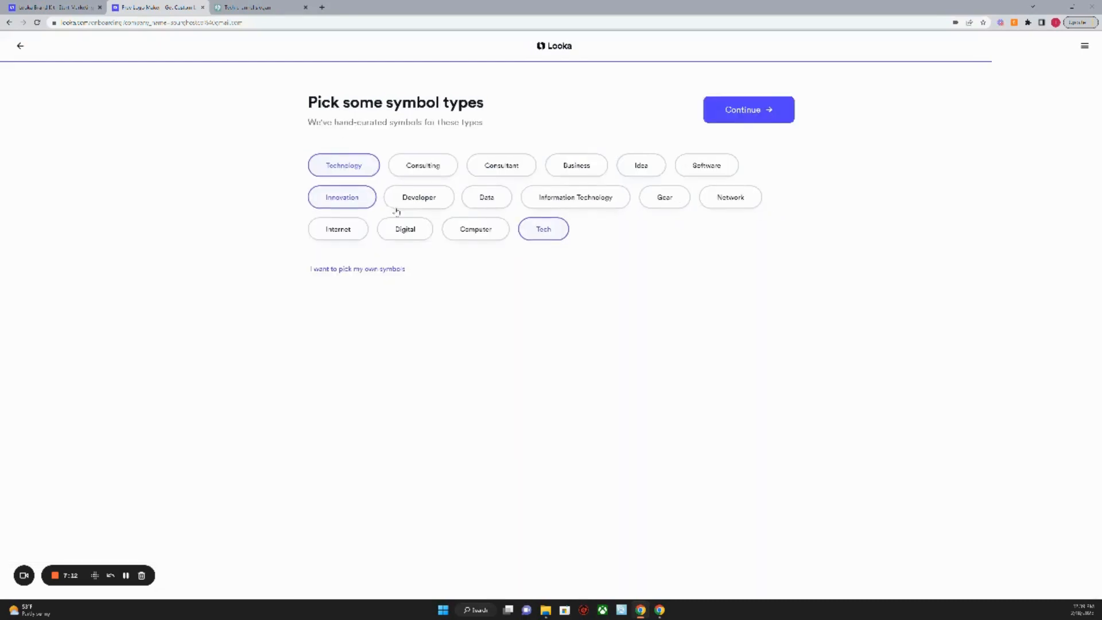
click(410, 225)
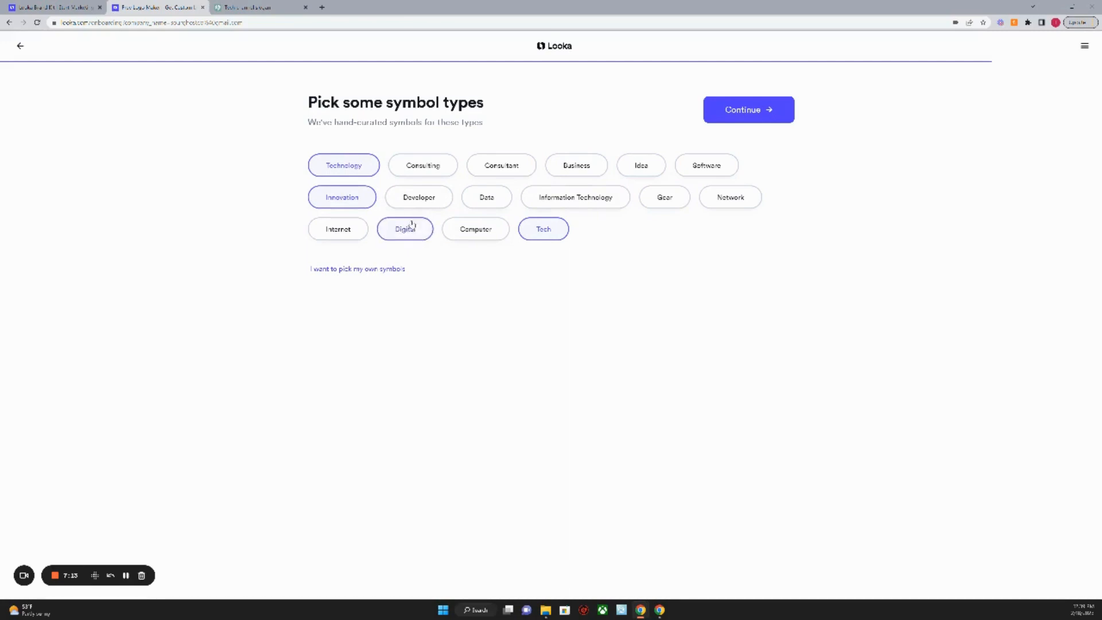
click(457, 238)
Try the nature category in the self-pick symbol library and return to the suggested symbol types
click(393, 274)
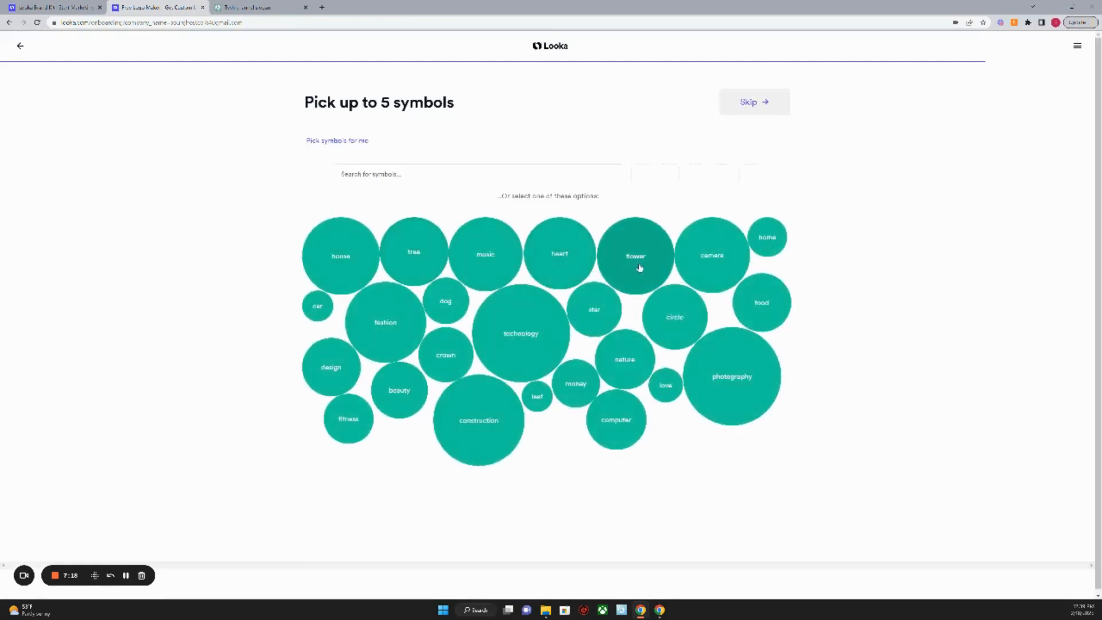
click(625, 372)
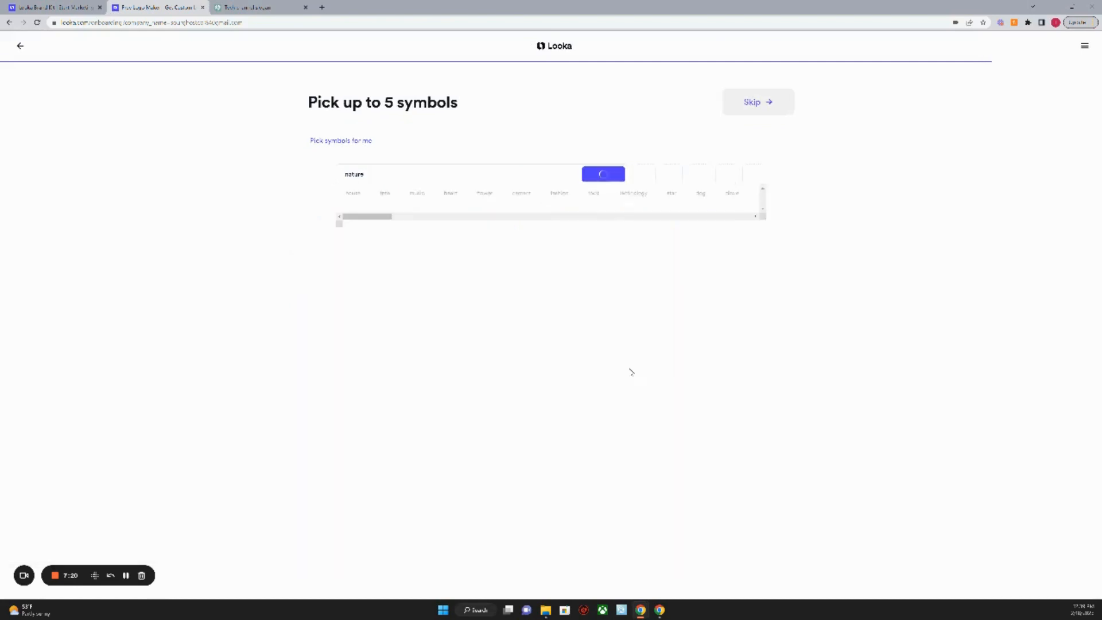
click(328, 144)
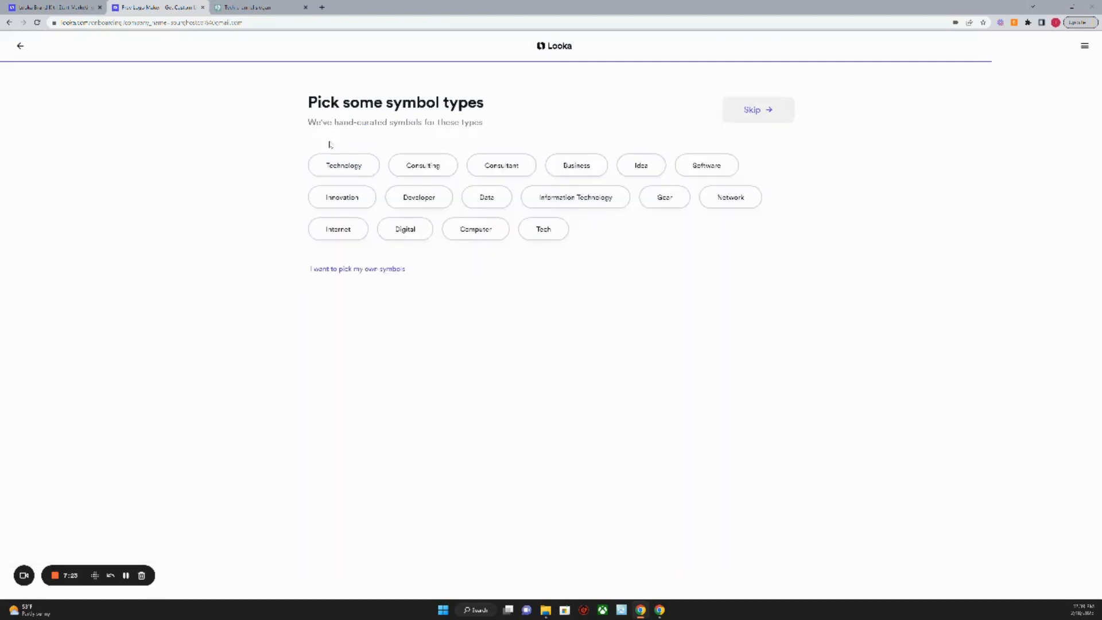
Switch to picking your own symbols and search the symbol library for technology
click(397, 269)
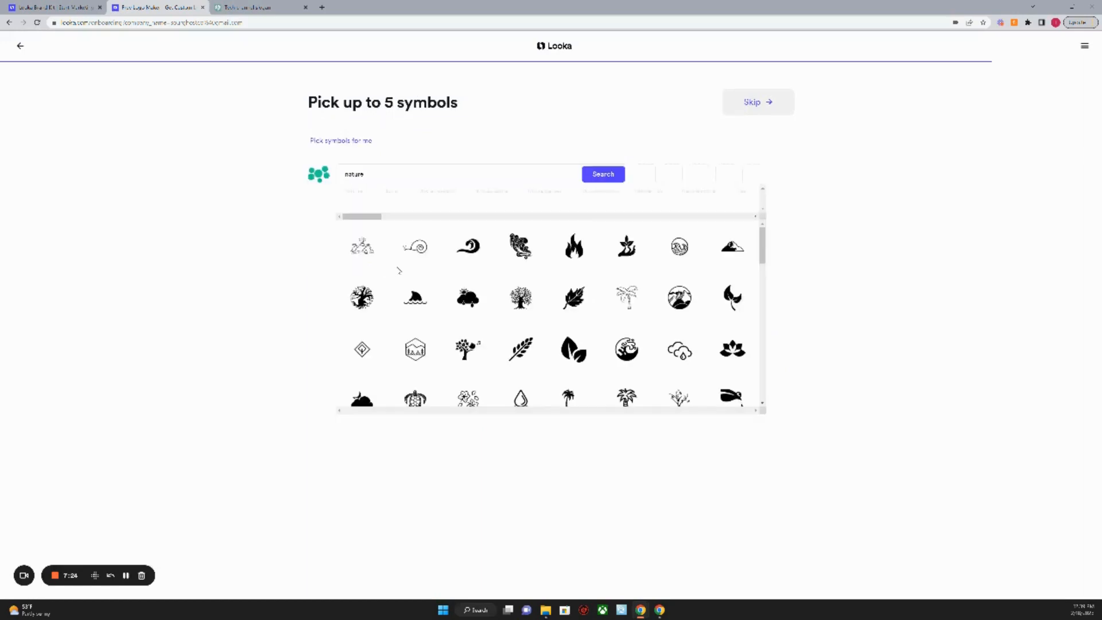
triple_click(490, 181)
text(technology)
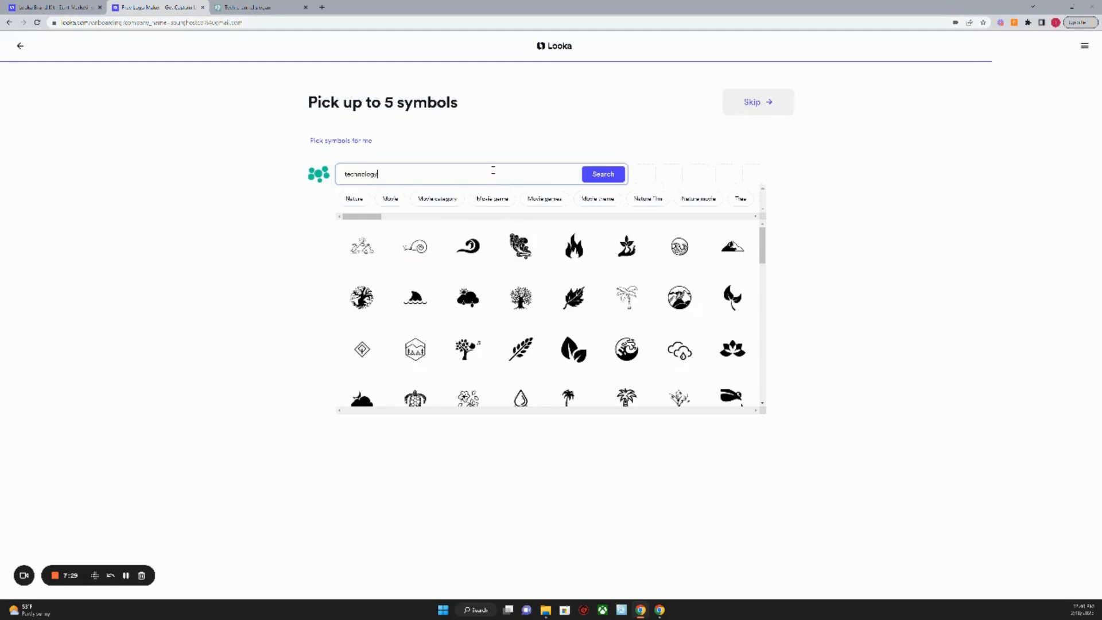
key(Return)
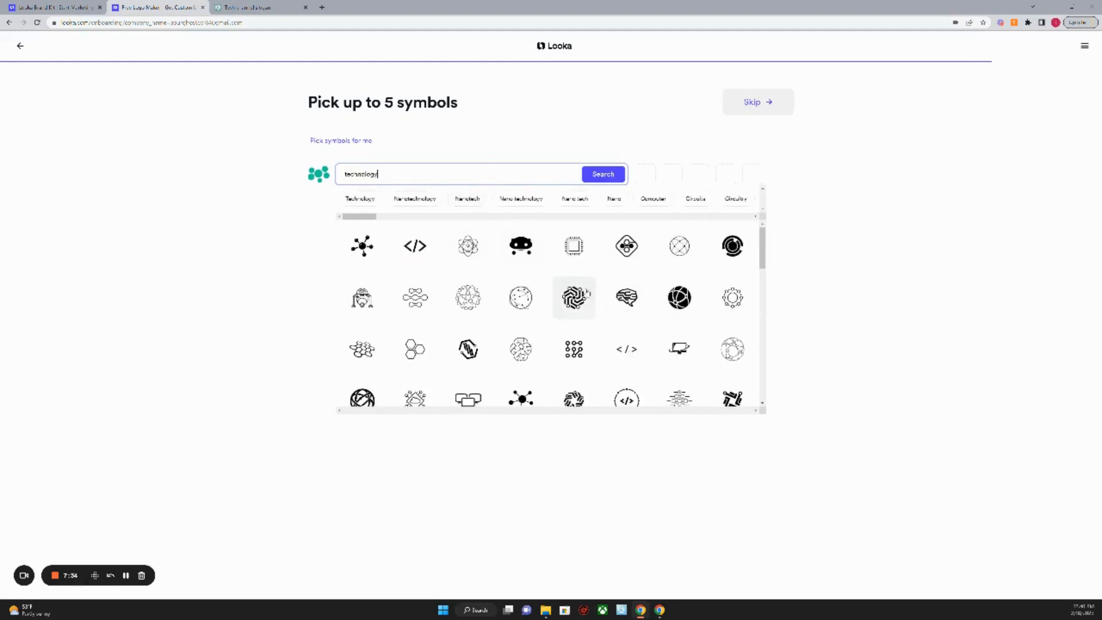
Look through the technology symbols down to the last row
scroll(584, 284, down, 3)
scroll(587, 299, down, 4)
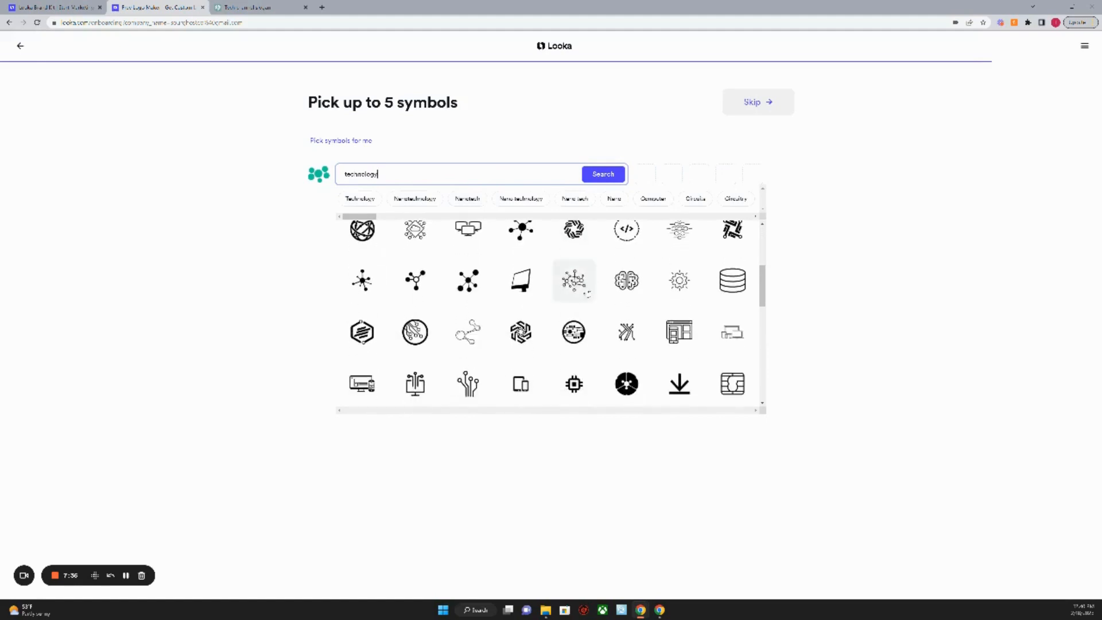
scroll(586, 290, down, 5)
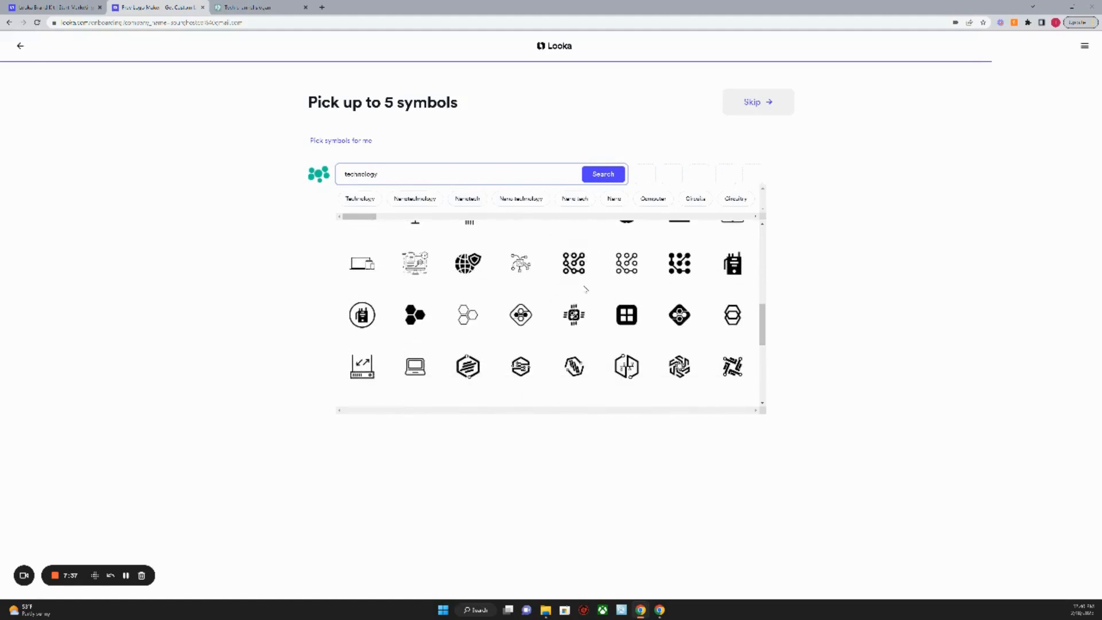
scroll(585, 281, down, 5)
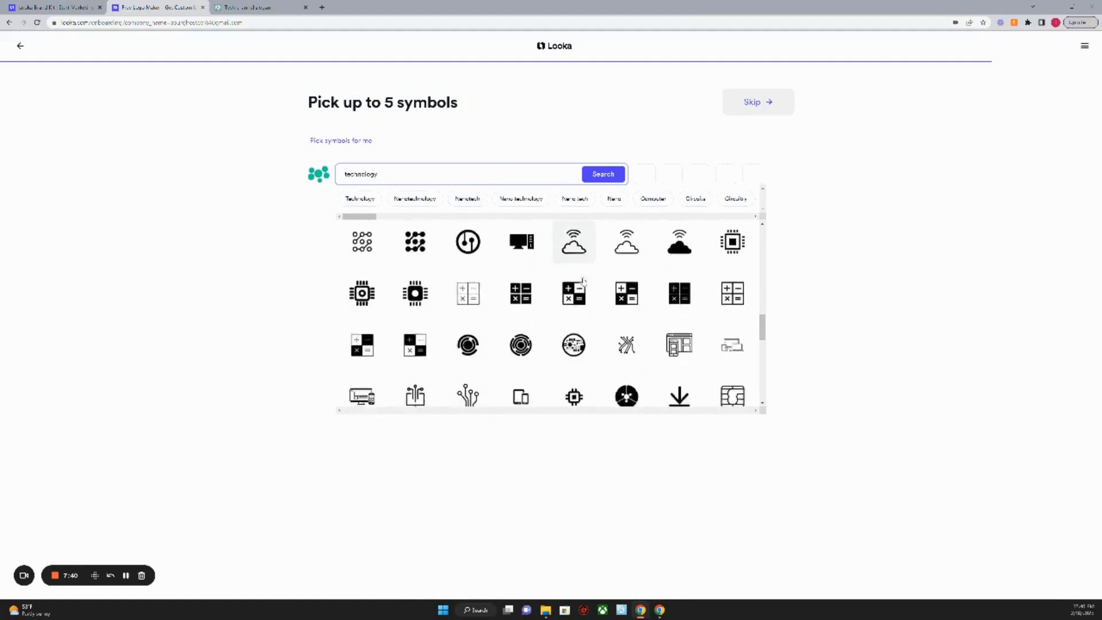
scroll(581, 279, down, 5)
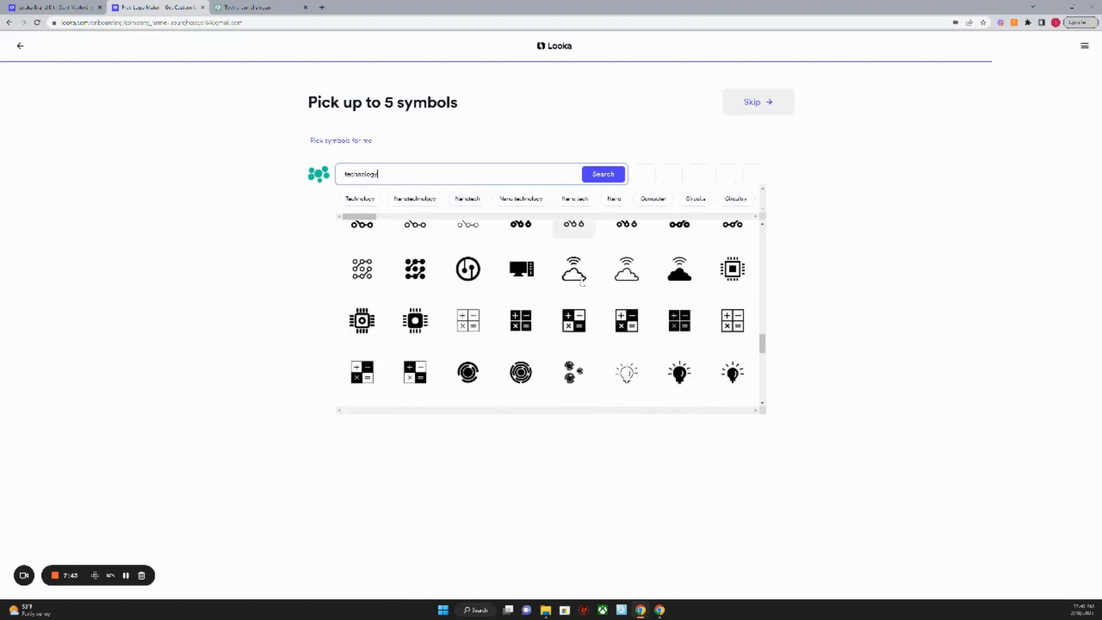
scroll(582, 281, down, 3)
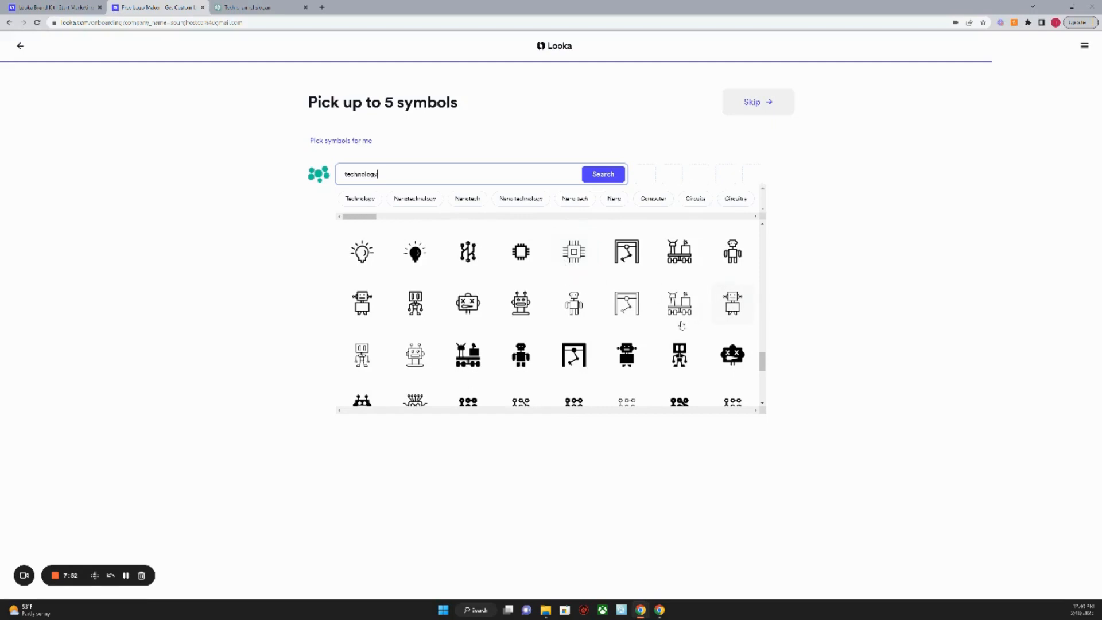
scroll(476, 352, down, 1)
scroll(448, 352, down, 6)
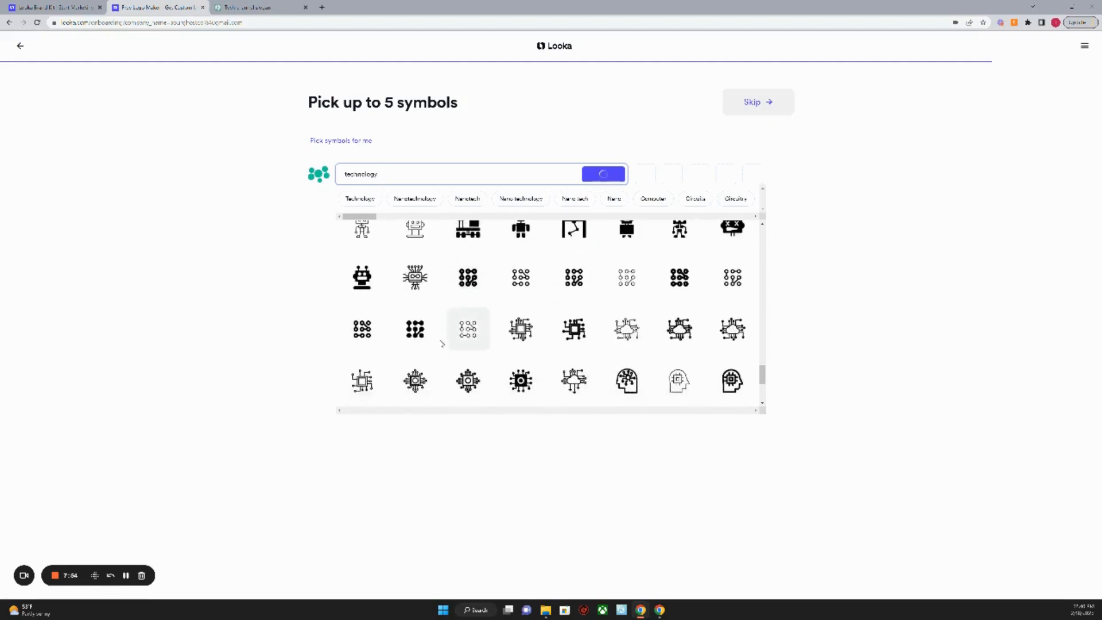
scroll(446, 336, down, 10)
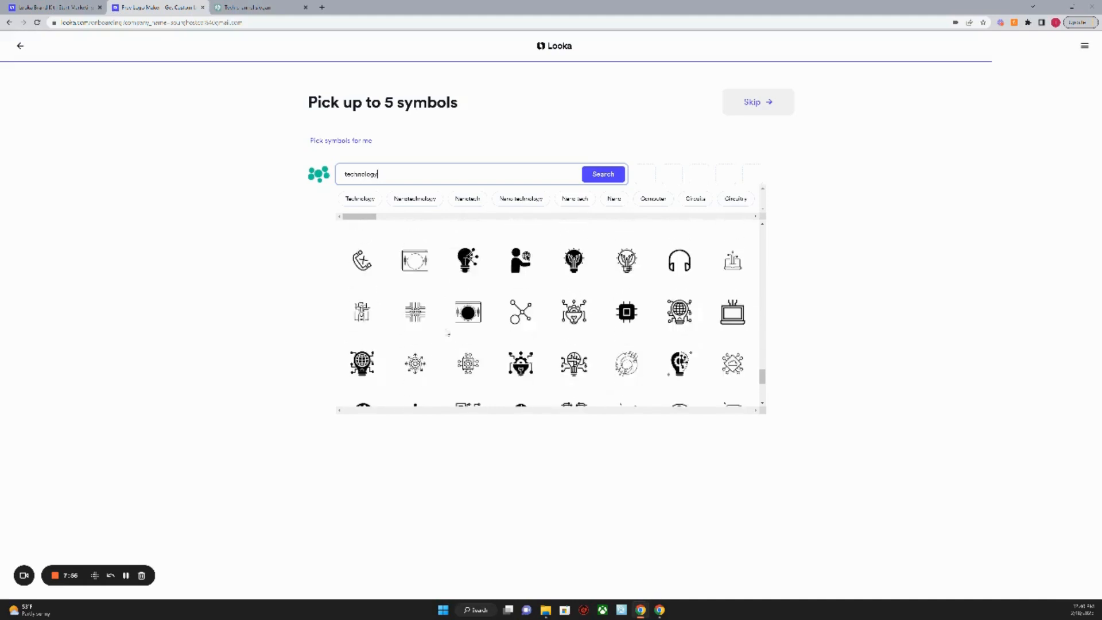
scroll(447, 335, down, 5)
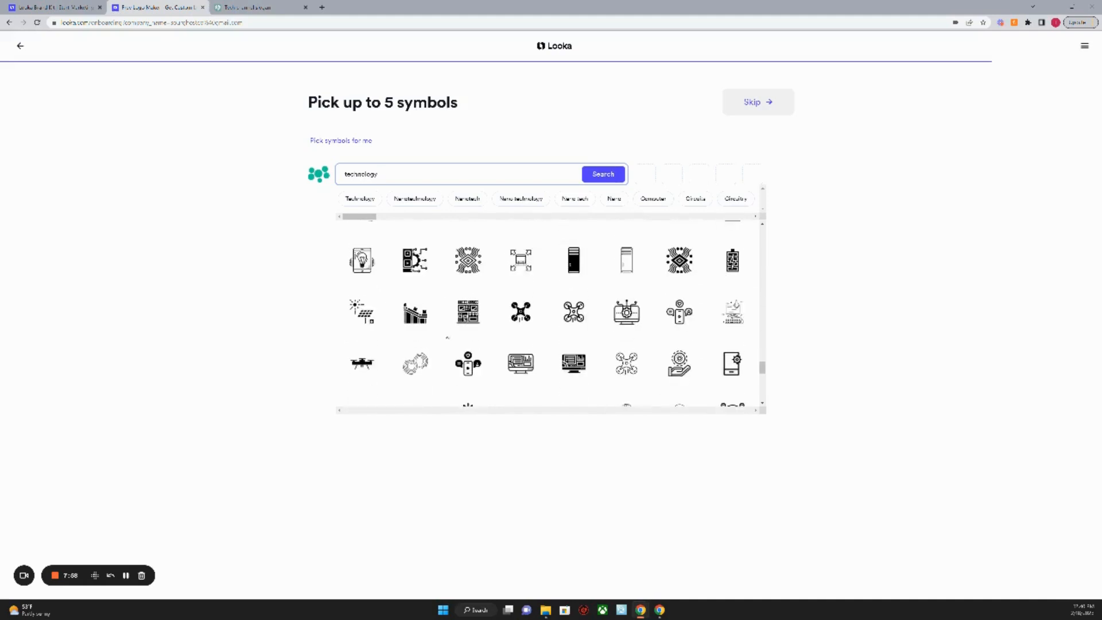
scroll(449, 341, down, 4)
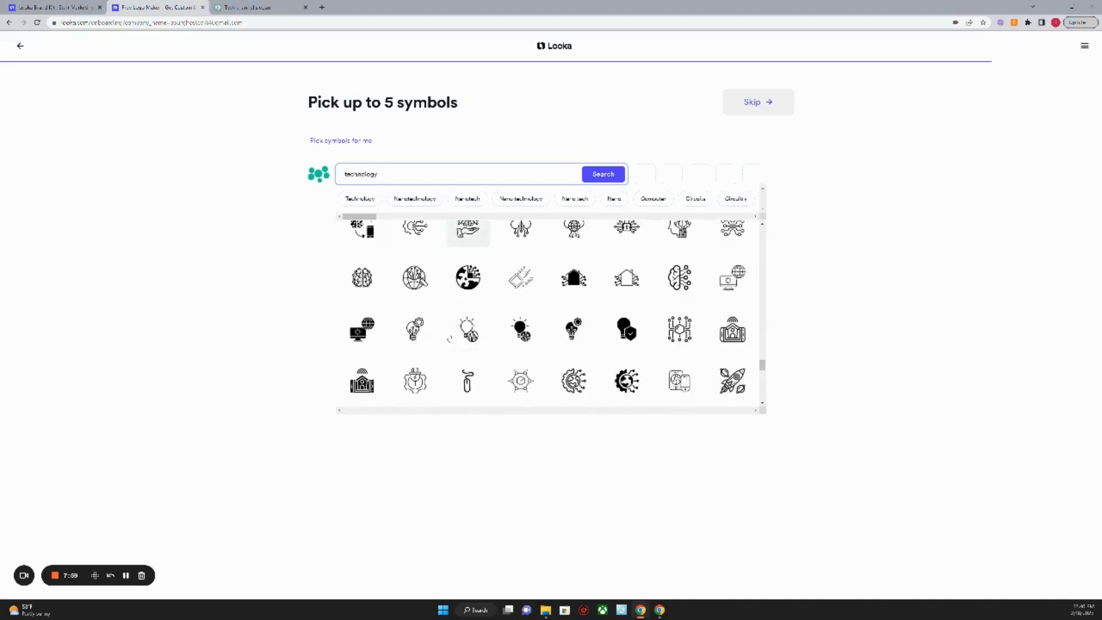
scroll(451, 337, down, 8)
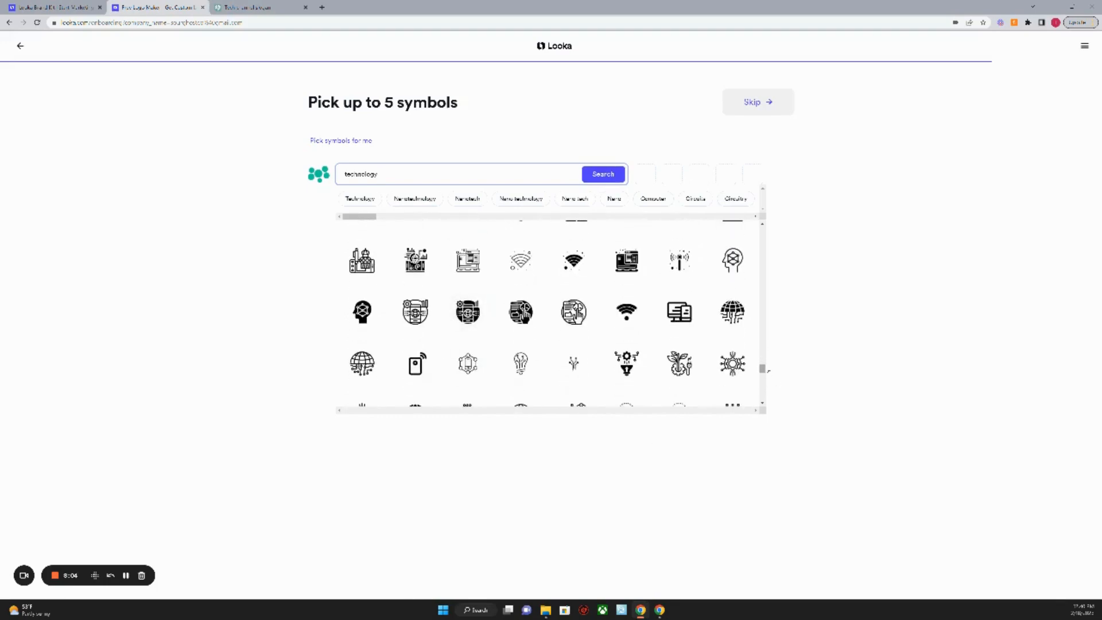
drag(763, 371, 760, 394)
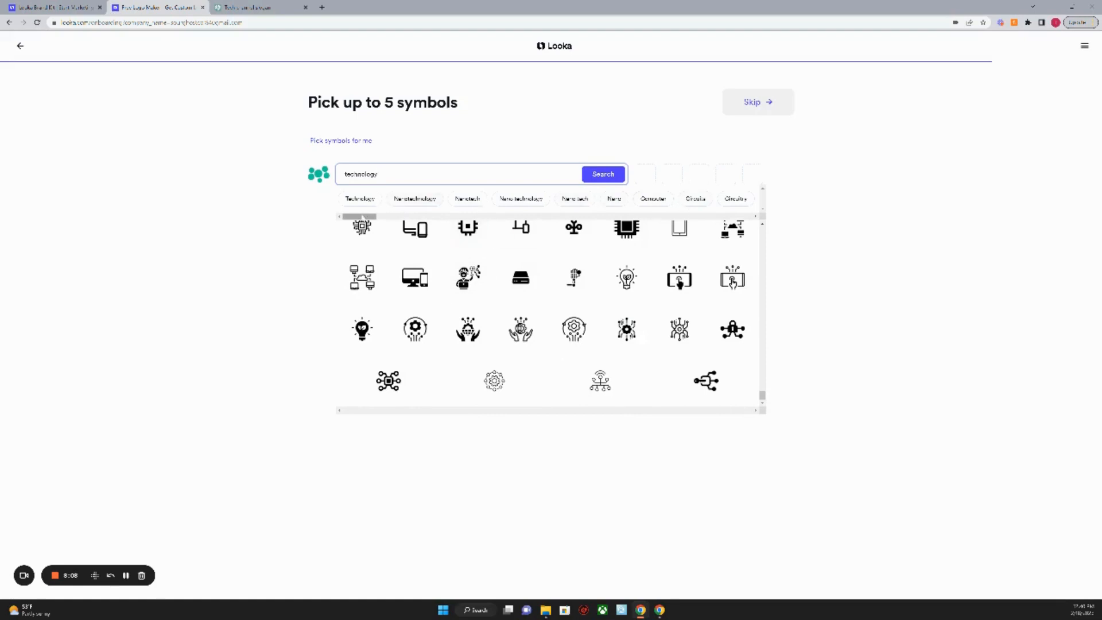
Browse the related keyword suggestions and look through the Scientific symbols
drag(365, 216, 377, 218)
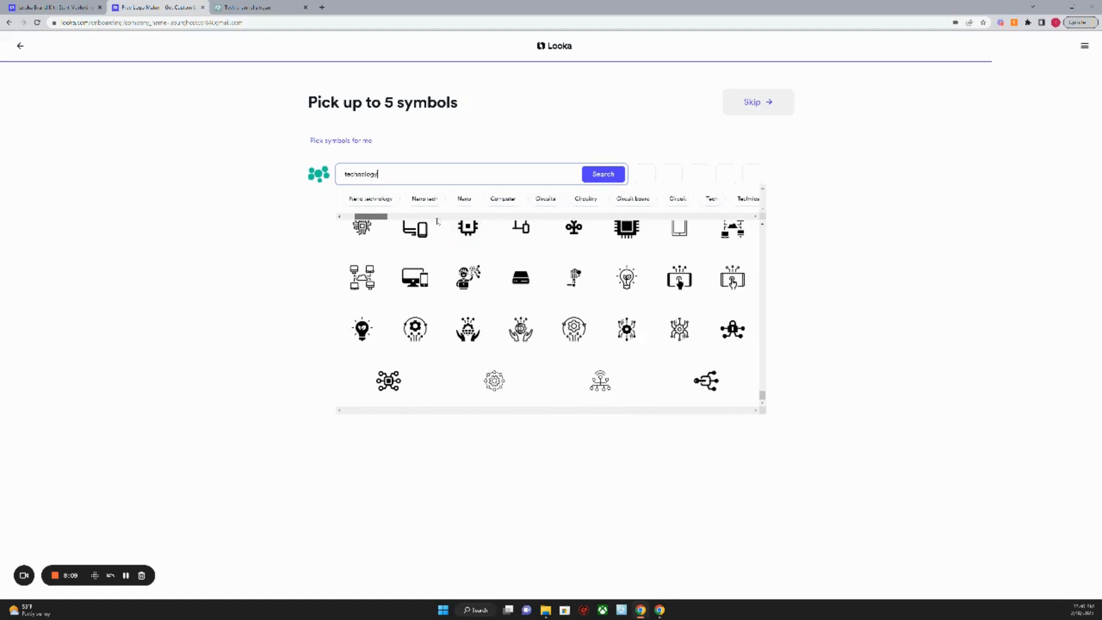
click(756, 216)
drag(755, 216, 758, 219)
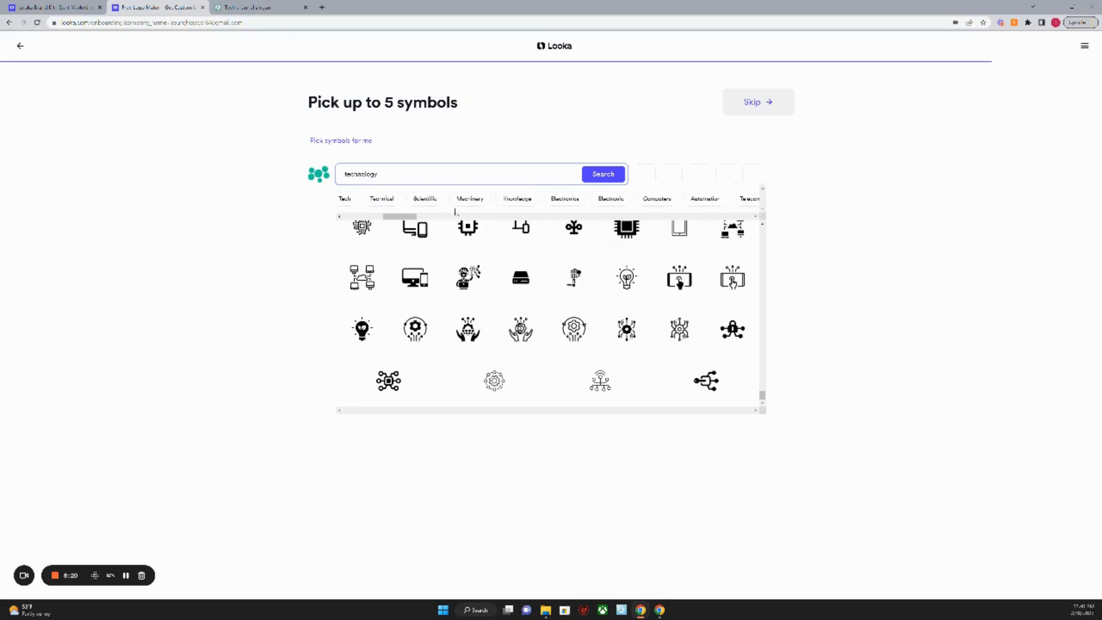
click(414, 205)
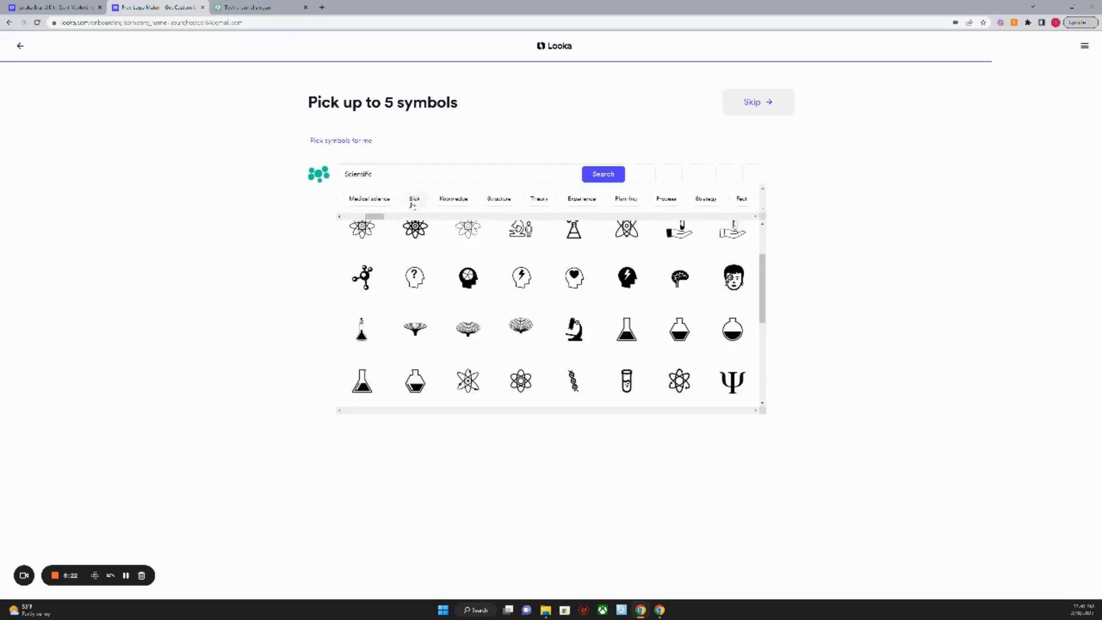
scroll(577, 290, up, 1)
scroll(575, 282, down, 5)
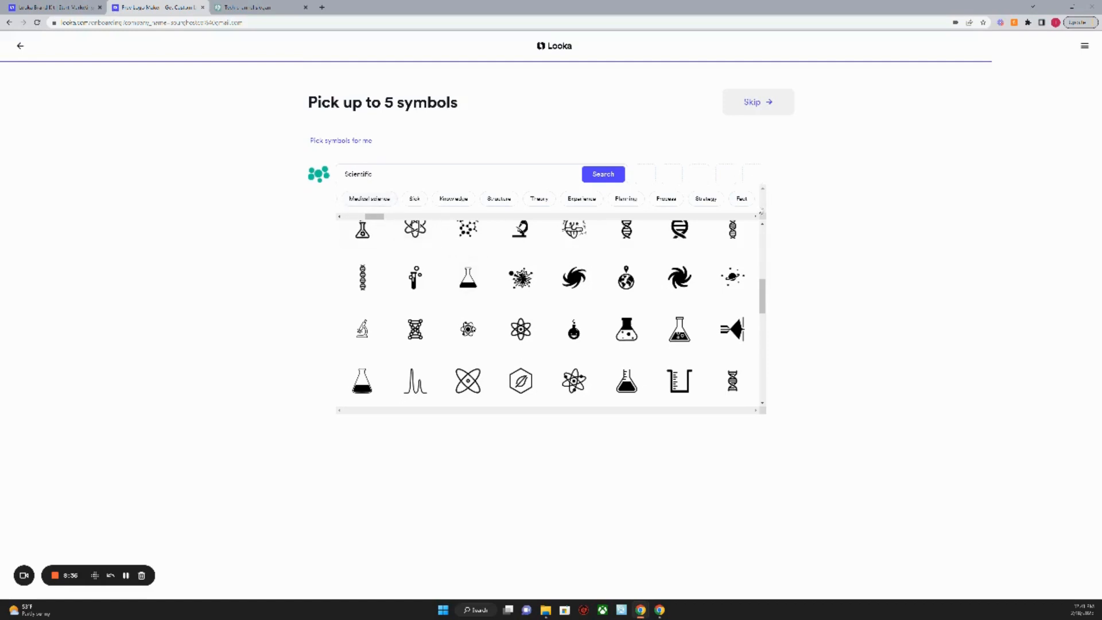
Look through the Logic symbols and their related keywords, and return to the suggested symbol types
scroll(755, 217, right, 5)
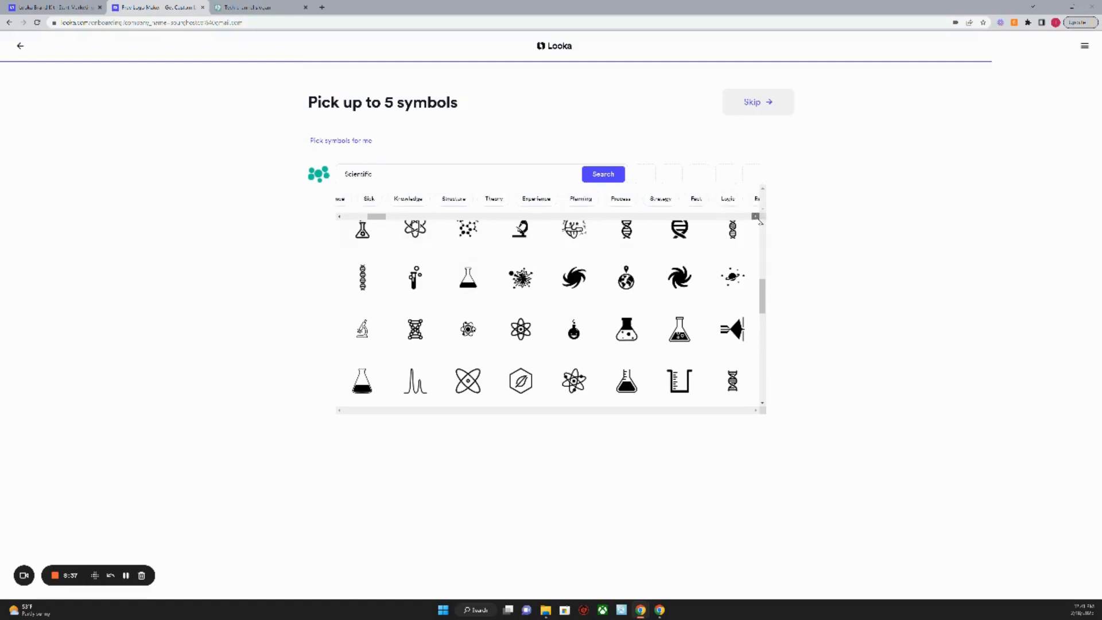
click(702, 199)
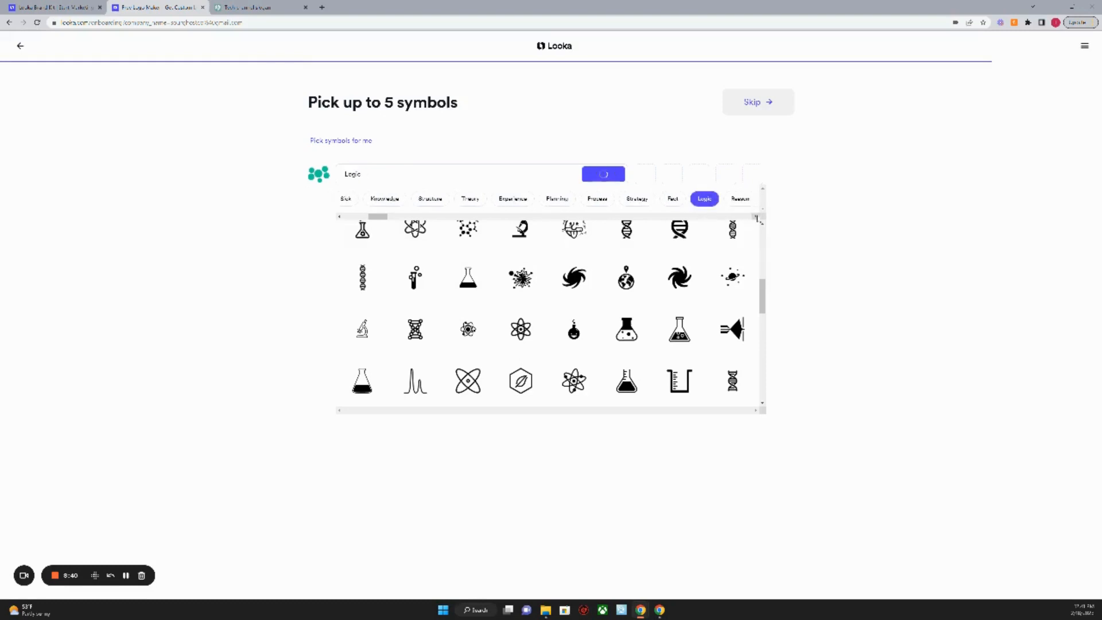
click(756, 217)
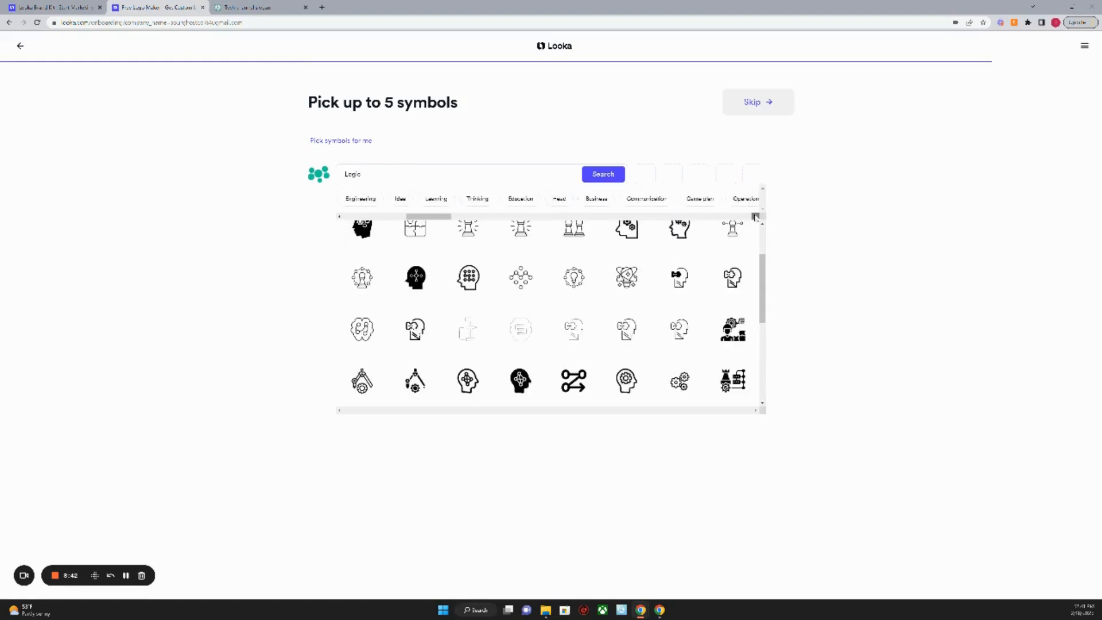
click(756, 216)
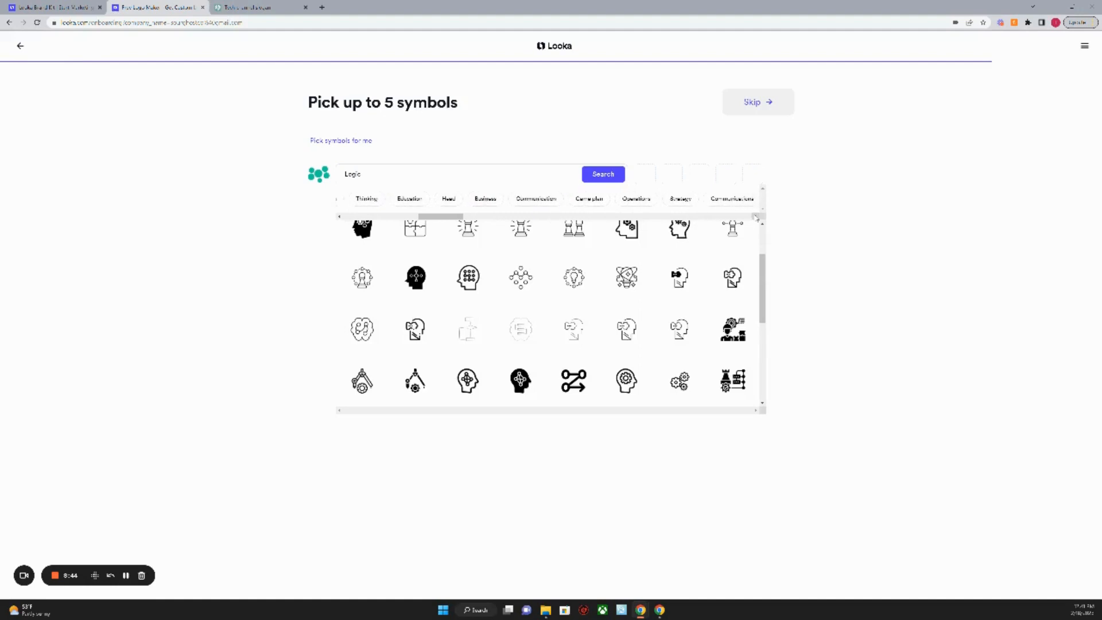
scroll(743, 261, down, 3)
scroll(743, 262, down, 3)
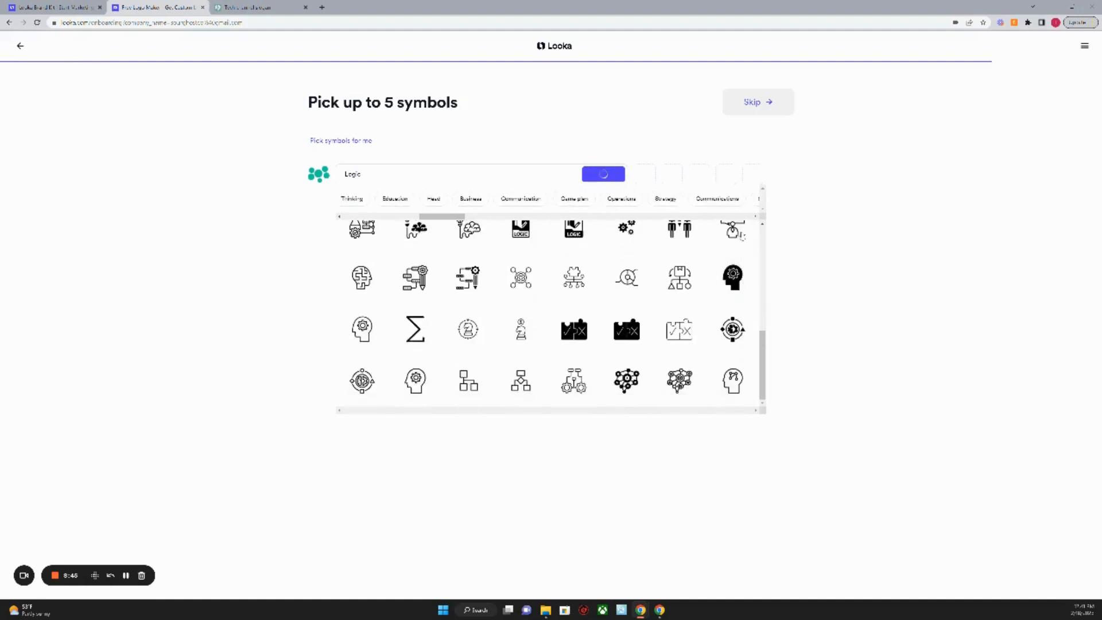
scroll(740, 270, up, 6)
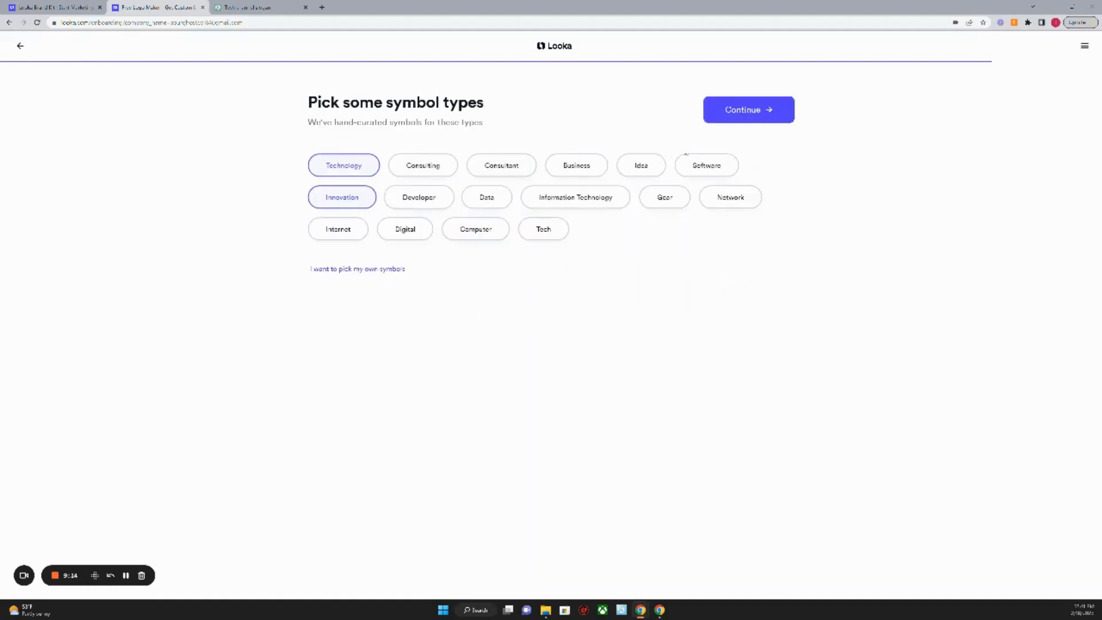
Add the Software, Information Technology, Tech, Internet, Digital, Idea and Consultant symbol types and continue to the generated logos
click(705, 167)
click(570, 201)
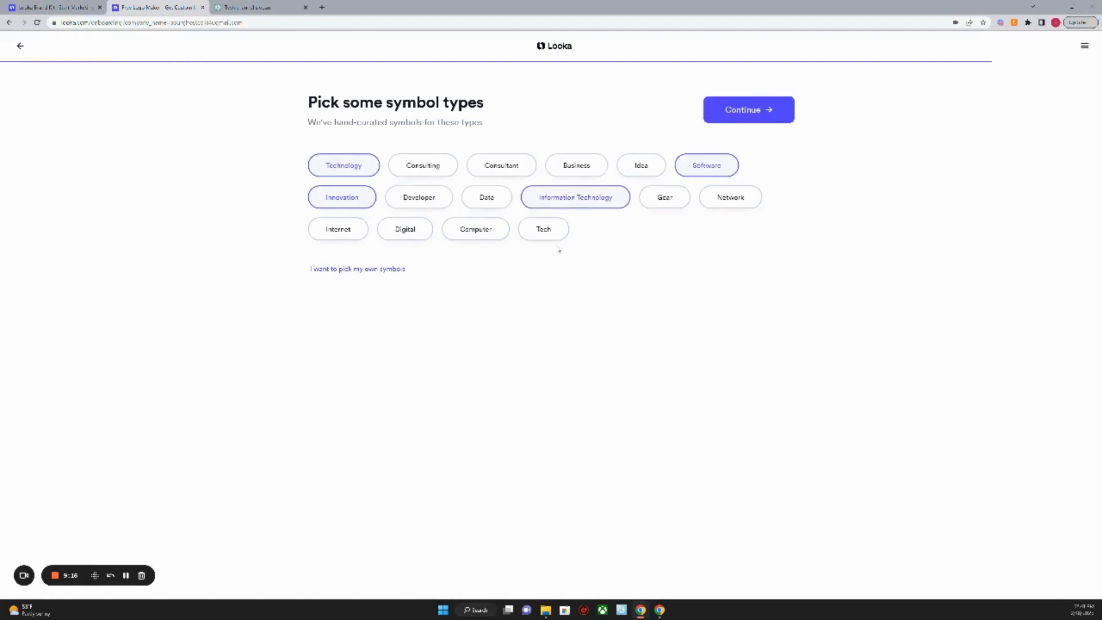
click(555, 236)
click(336, 232)
double_click(392, 241)
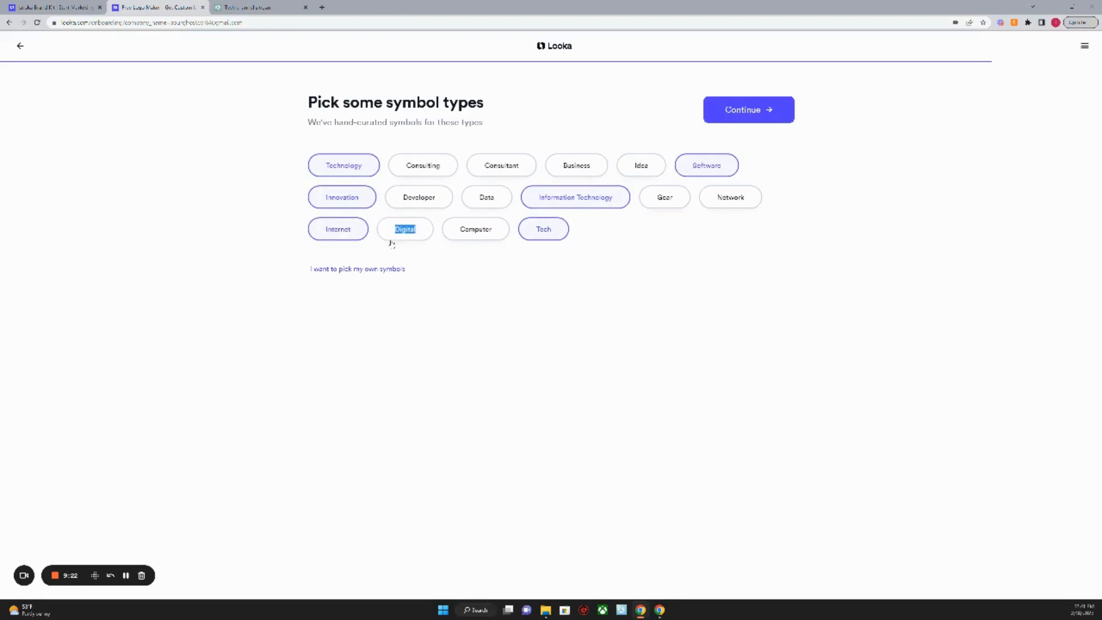
click(416, 228)
click(641, 166)
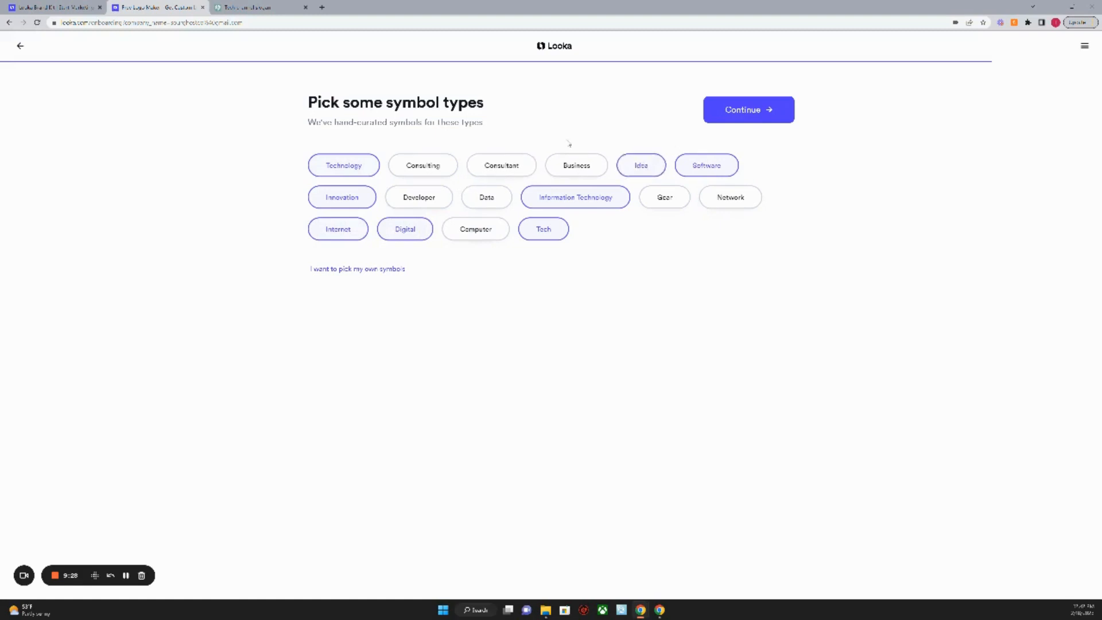
click(511, 165)
click(747, 110)
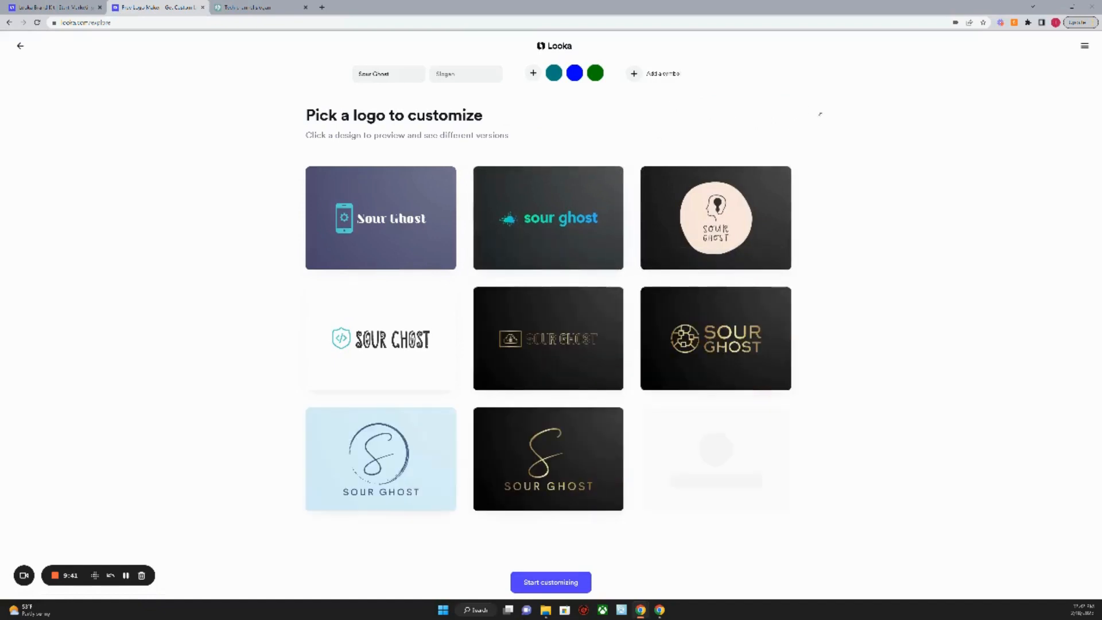
Look through the first set of generated Sour Ghost logo designs
scroll(878, 219, down, 1)
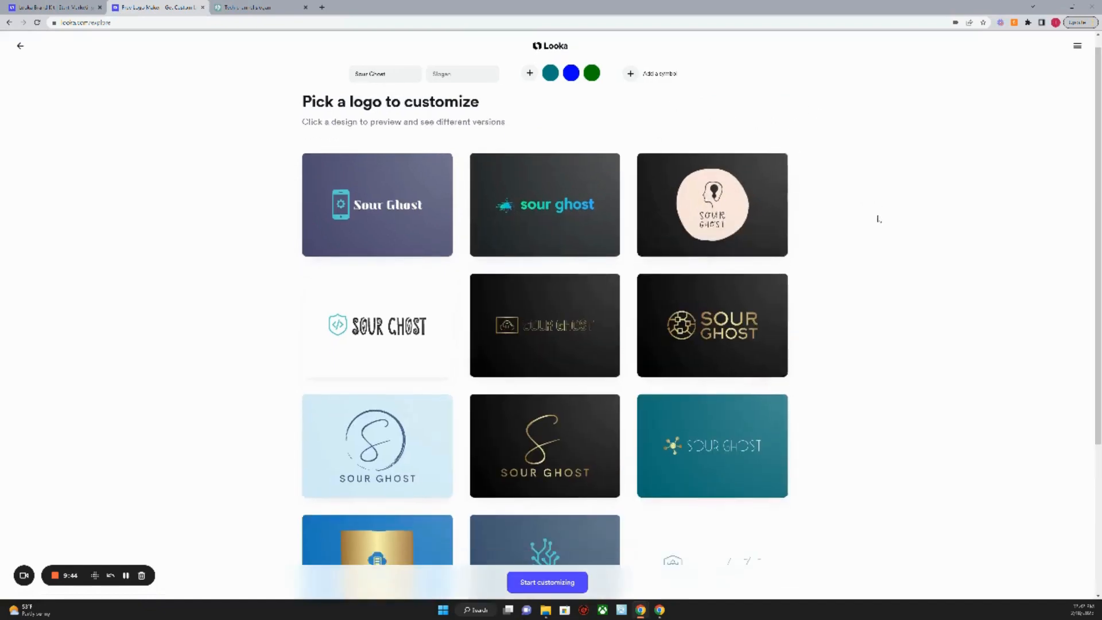
scroll(879, 218, down, 2)
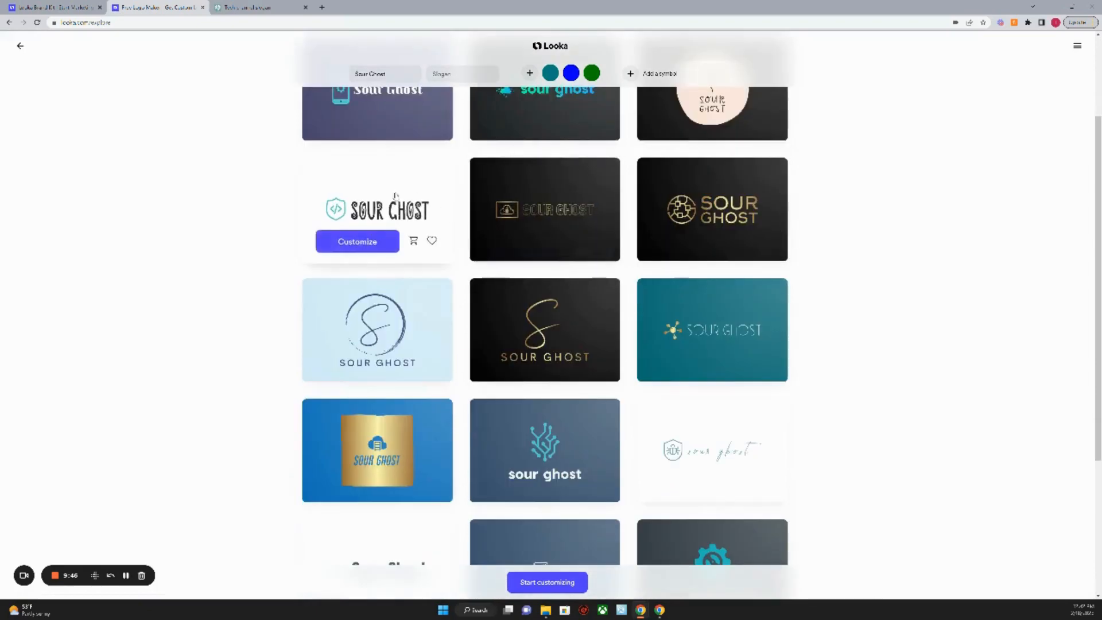
scroll(589, 208, down, 1)
scroll(822, 225, down, 2)
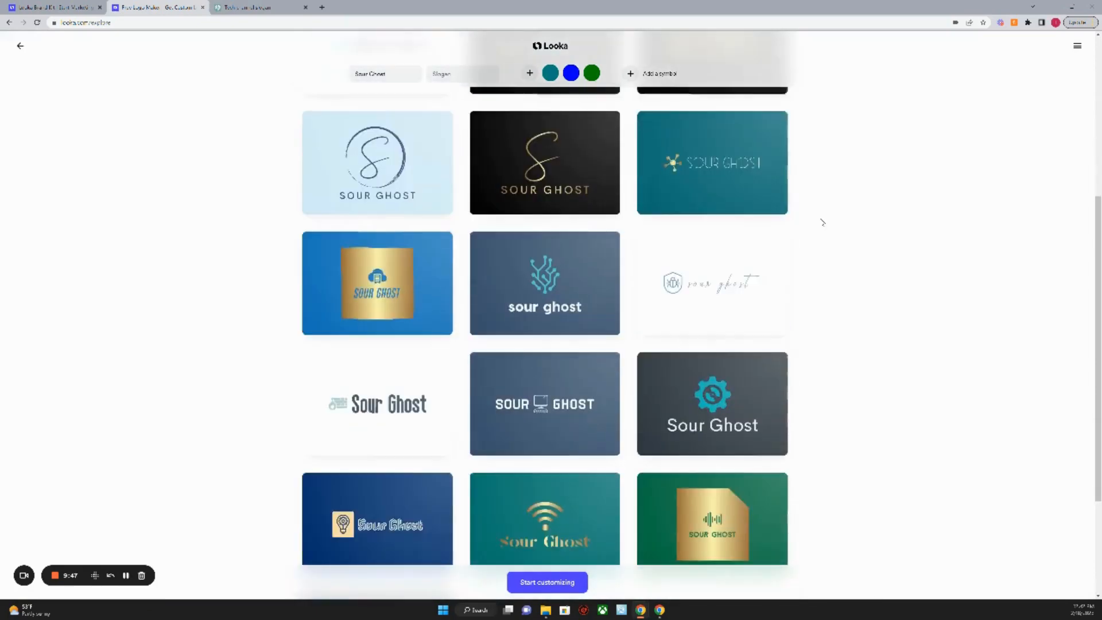
mouse_move(721, 170)
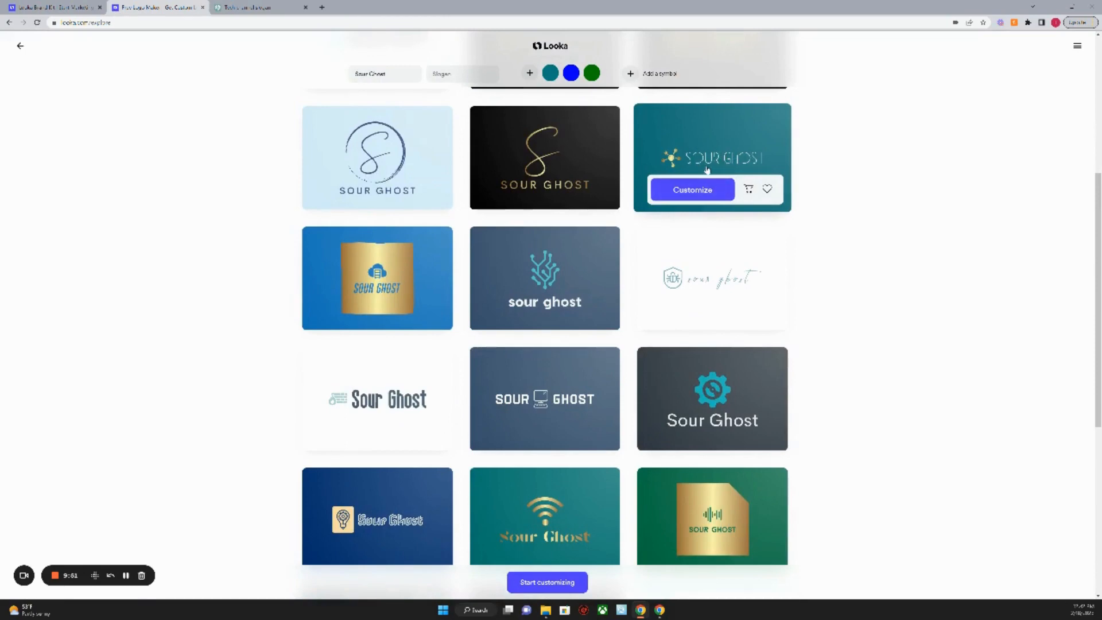
scroll(786, 174, down, 2)
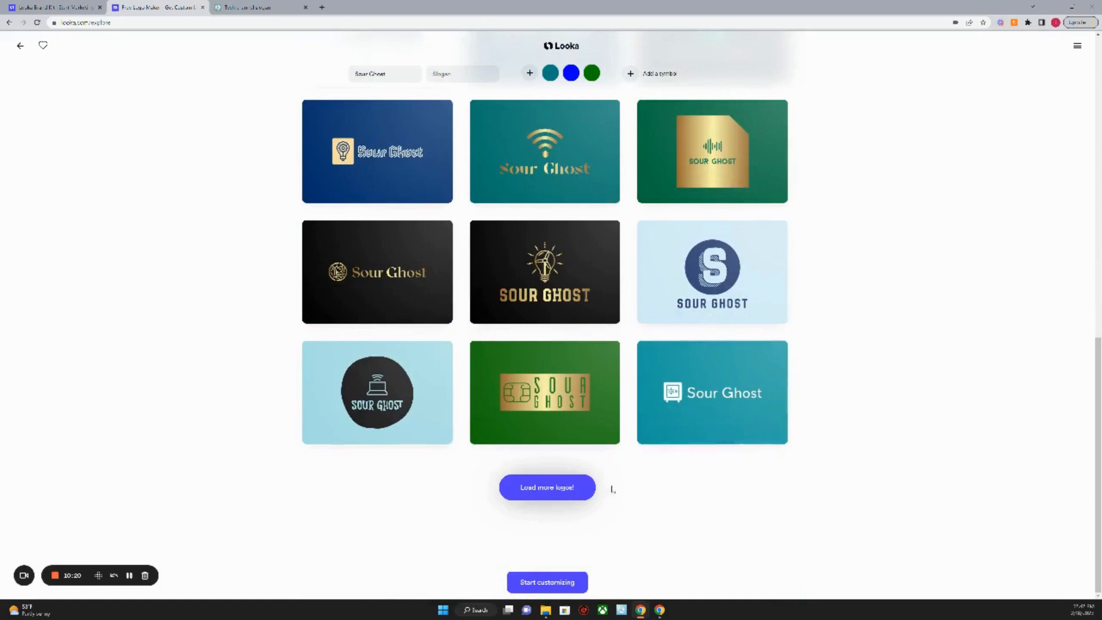
scroll(559, 489, up, 2)
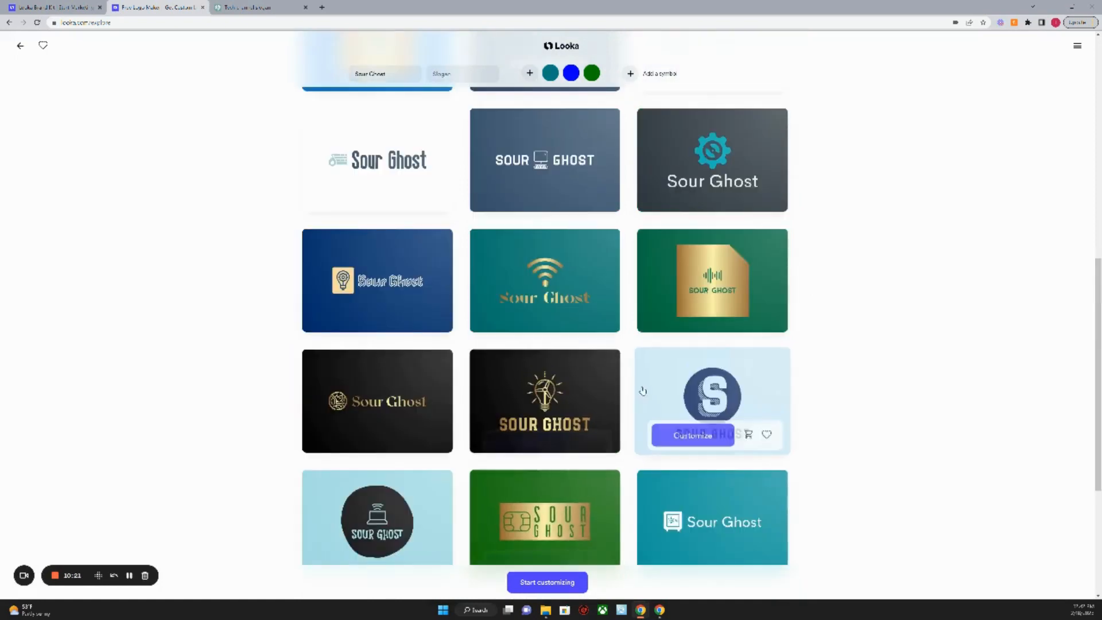
scroll(438, 90, up, 1)
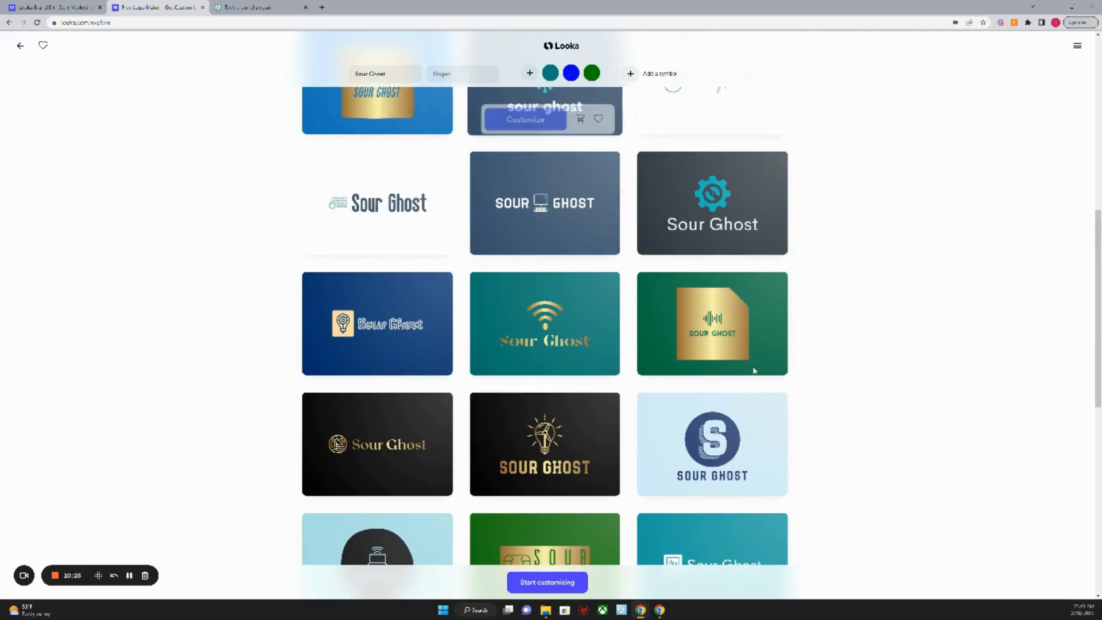
Remove green from the logo colors and load more logo designs
scroll(521, 343, down, 3)
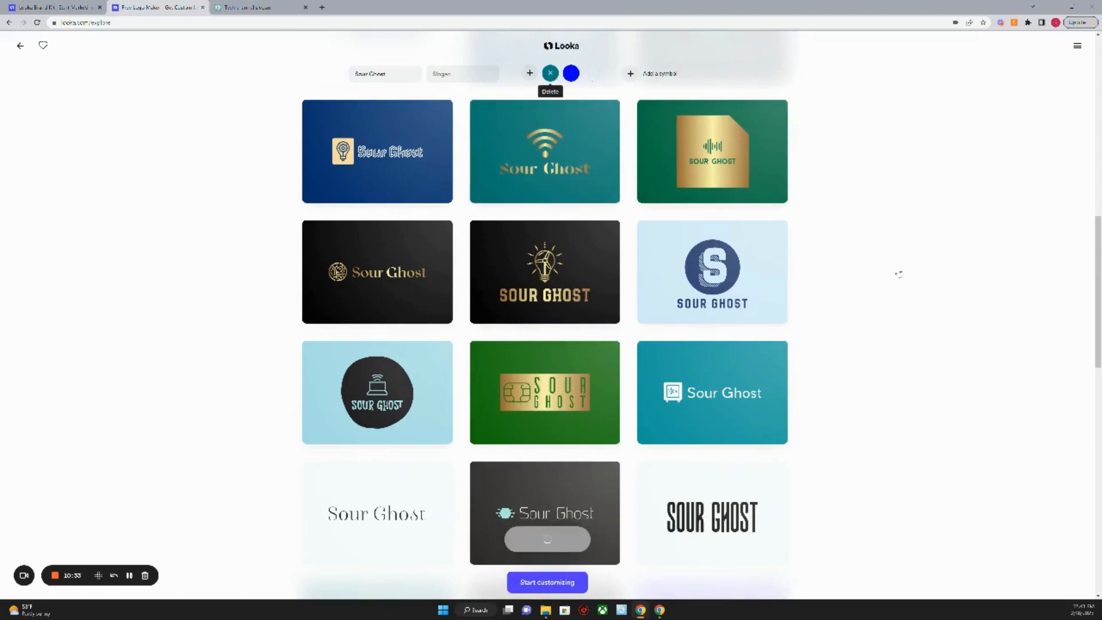
scroll(881, 291, down, 3)
scroll(865, 290, up, 2)
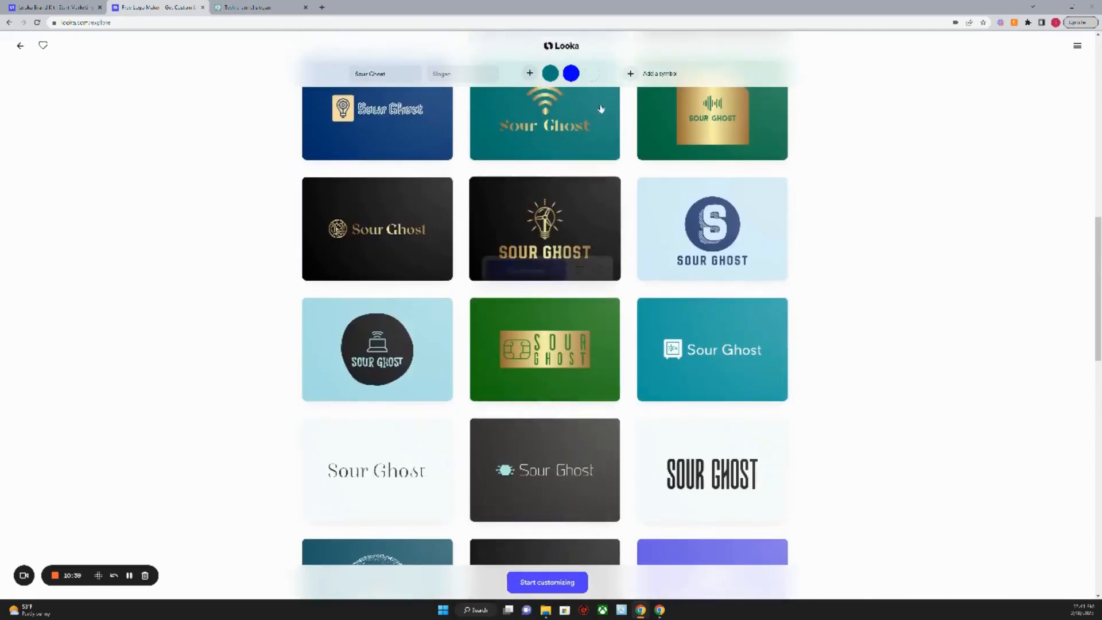
scroll(1090, 362, up, 1)
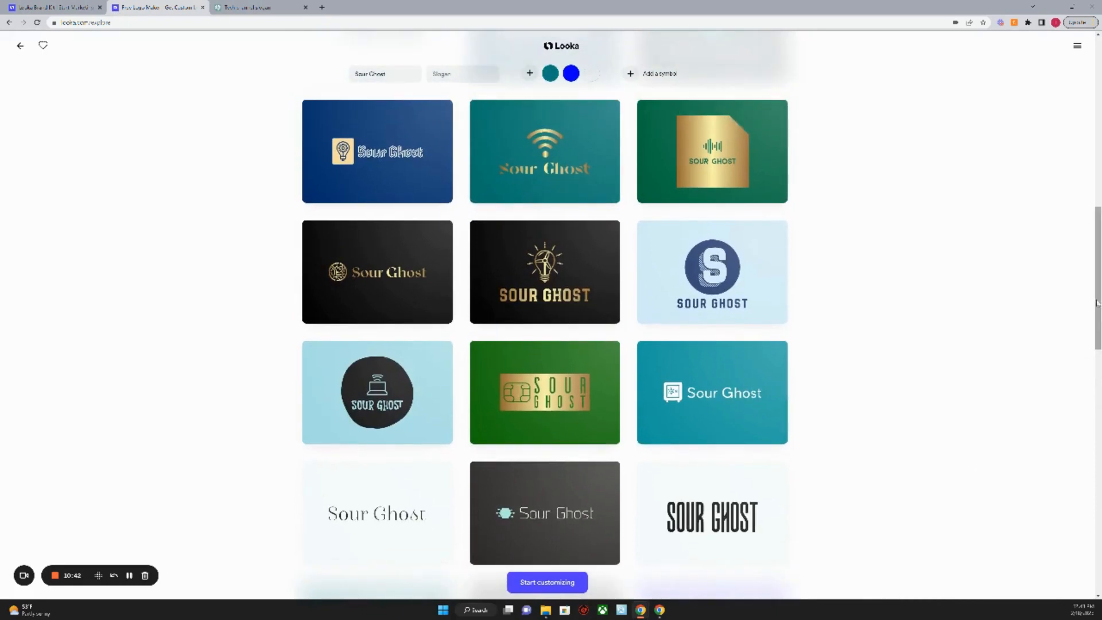
drag(1097, 303, 1096, 136)
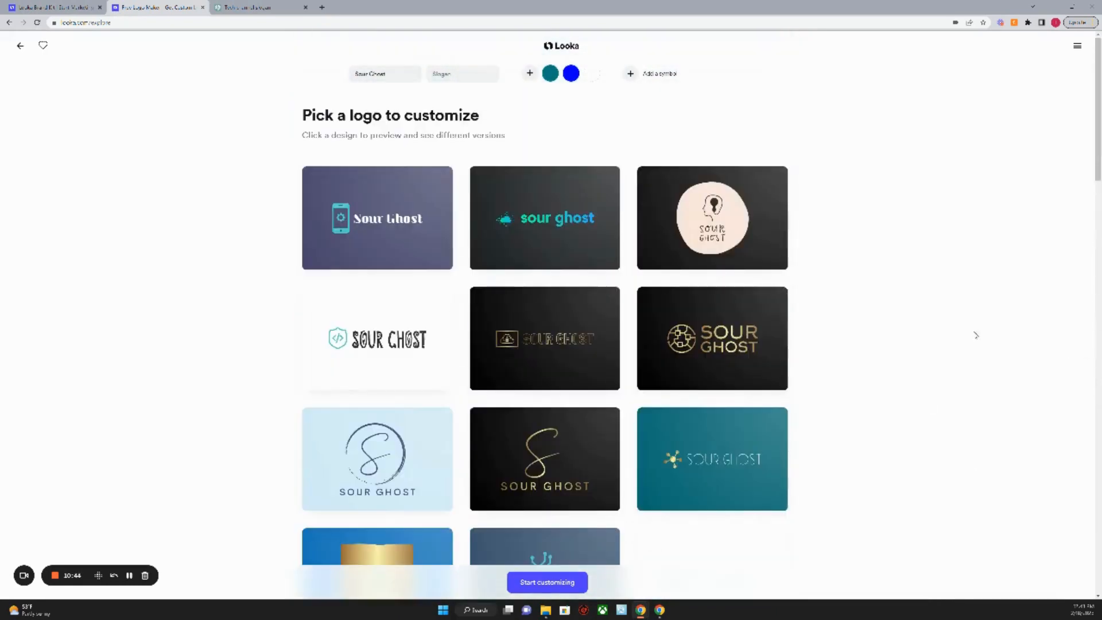
Favourite appealing logos from the list, including the symbol-free Sour Ghost designs in thin serif and condensed bold lettering on pale backgrounds
scroll(754, 468, down, 1)
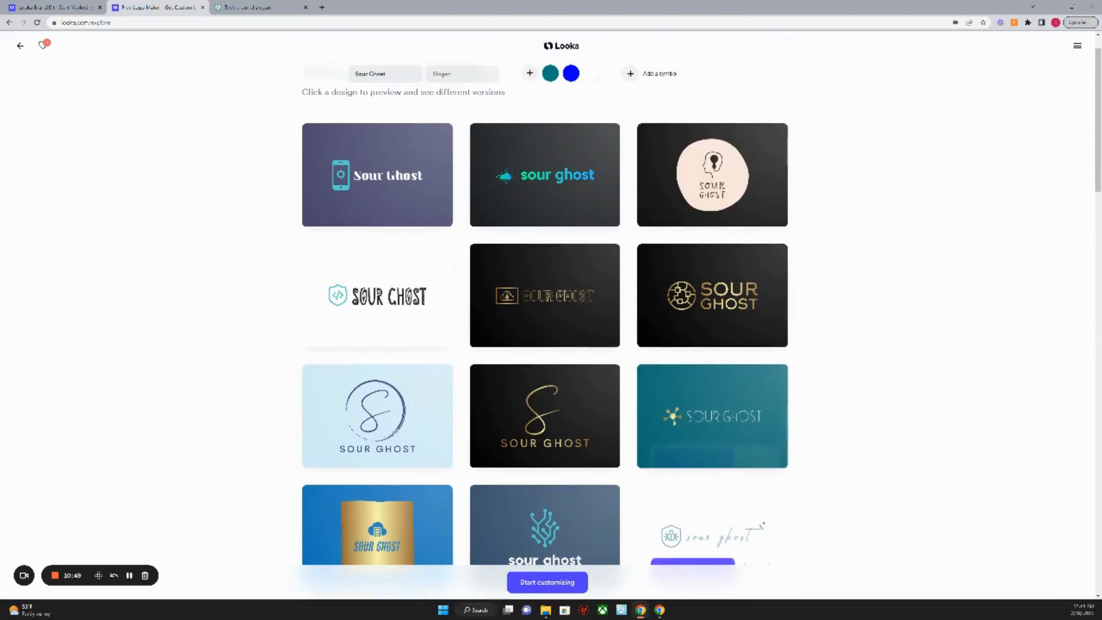
scroll(734, 479, down, 7)
scroll(756, 522, down, 2)
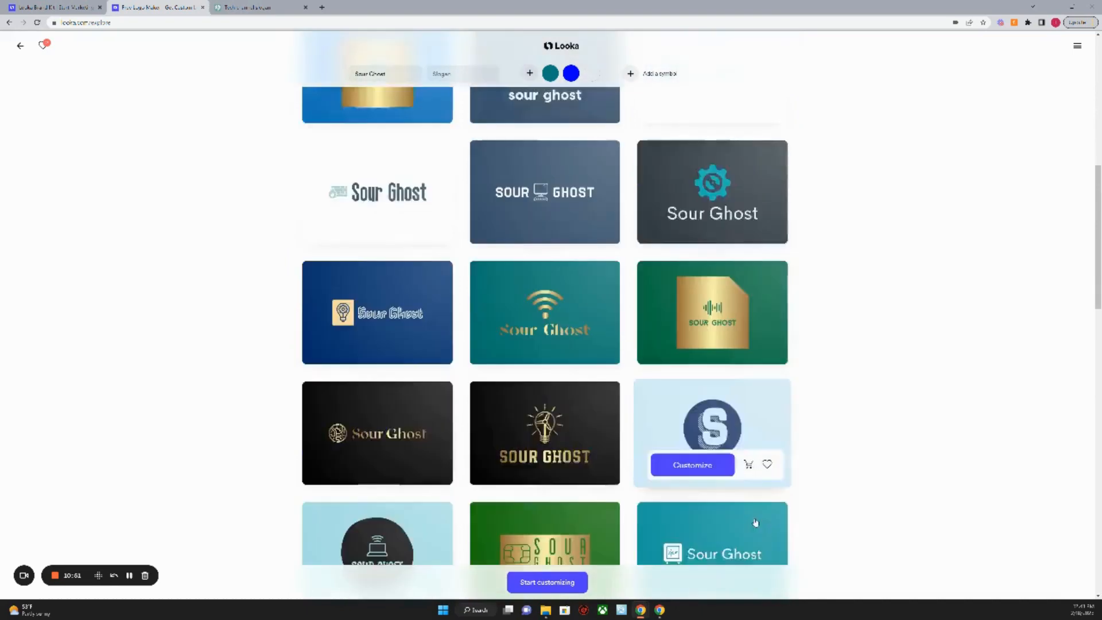
scroll(756, 520, down, 4)
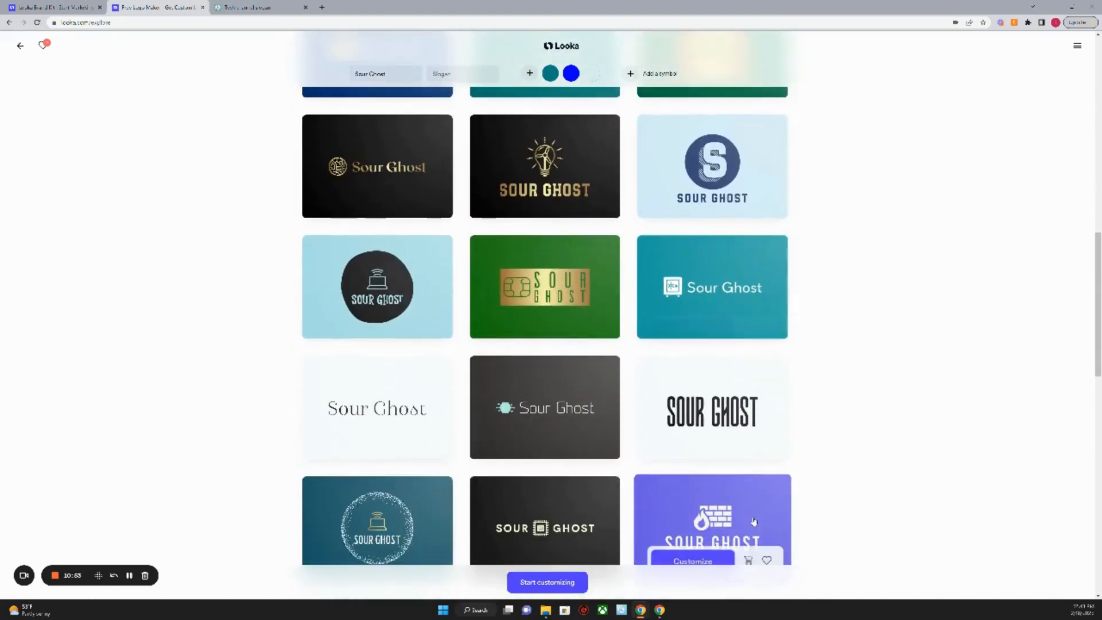
scroll(753, 508, down, 2)
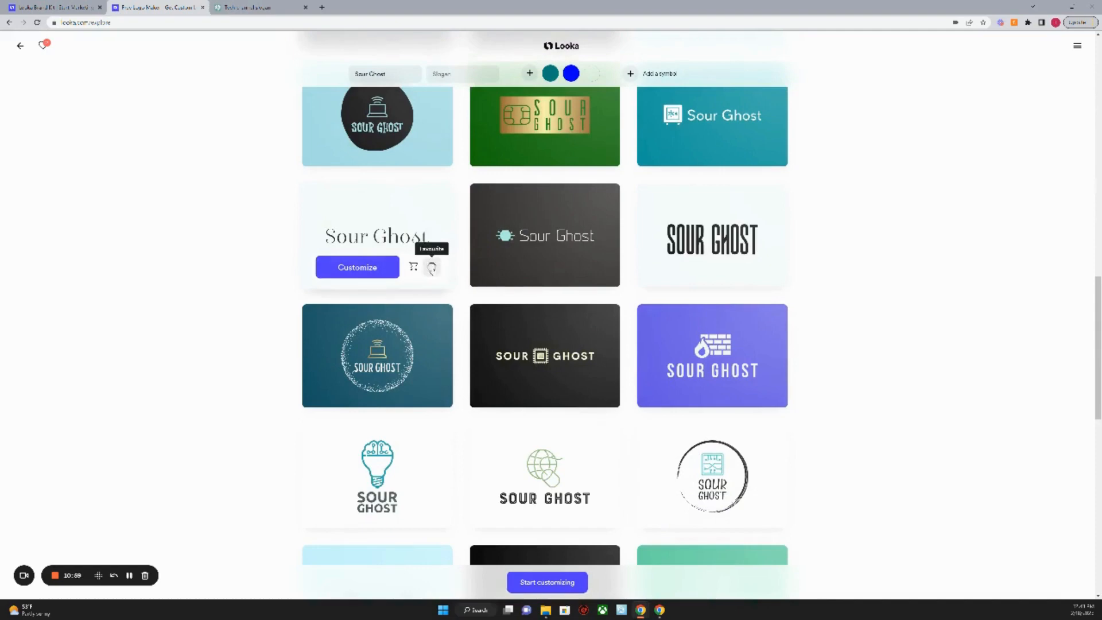
scroll(600, 321, down, 1)
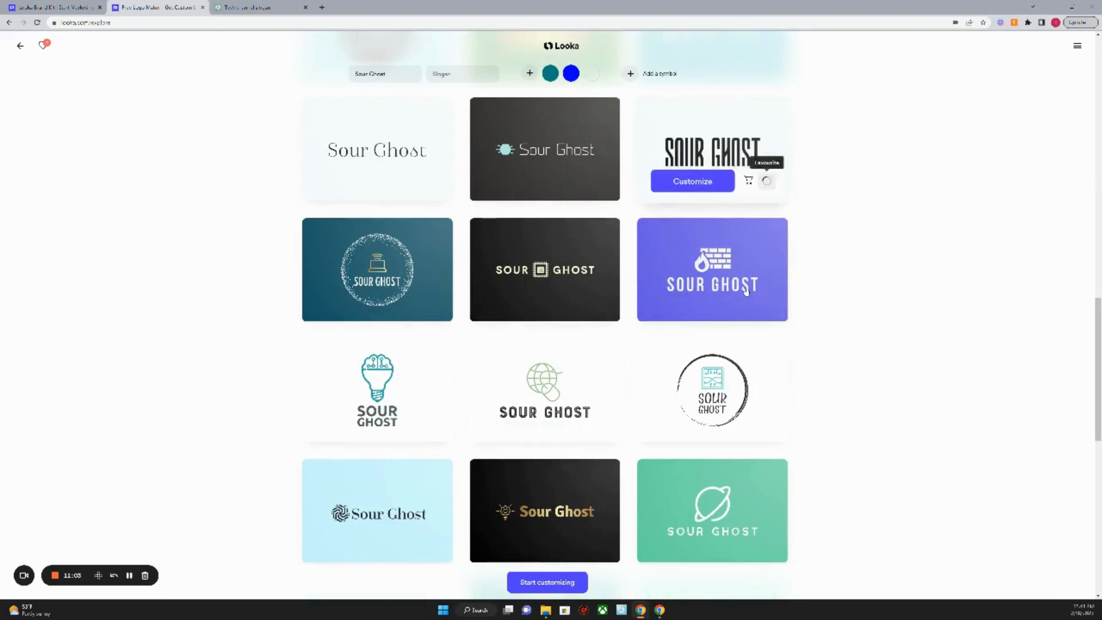
Look through the remaining generated logos down to the end of the list
scroll(729, 334, down, 2)
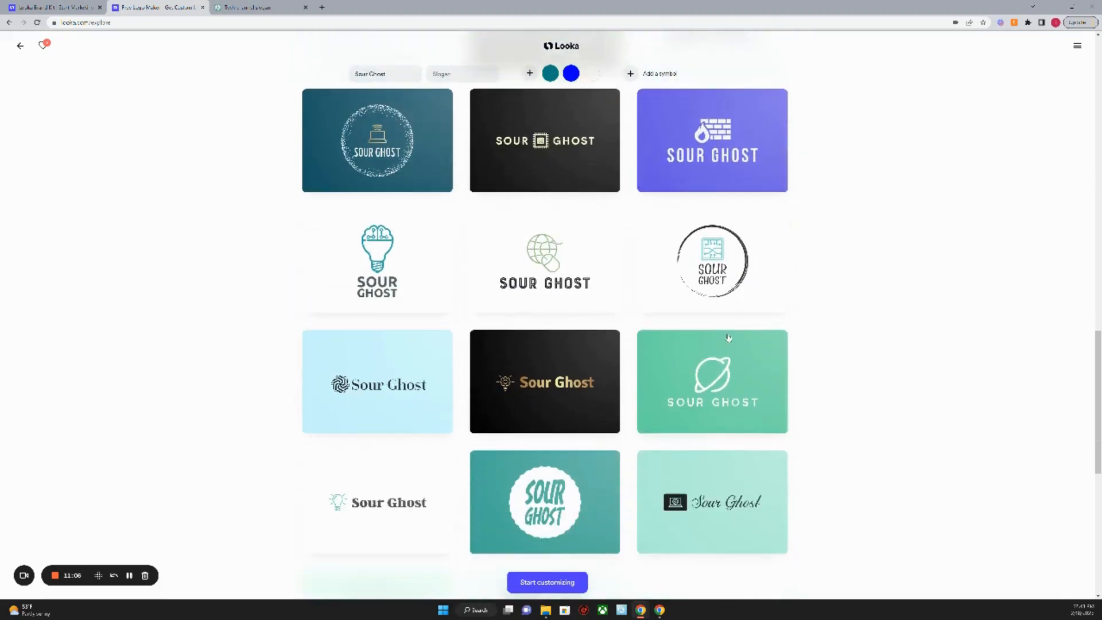
scroll(729, 339, down, 3)
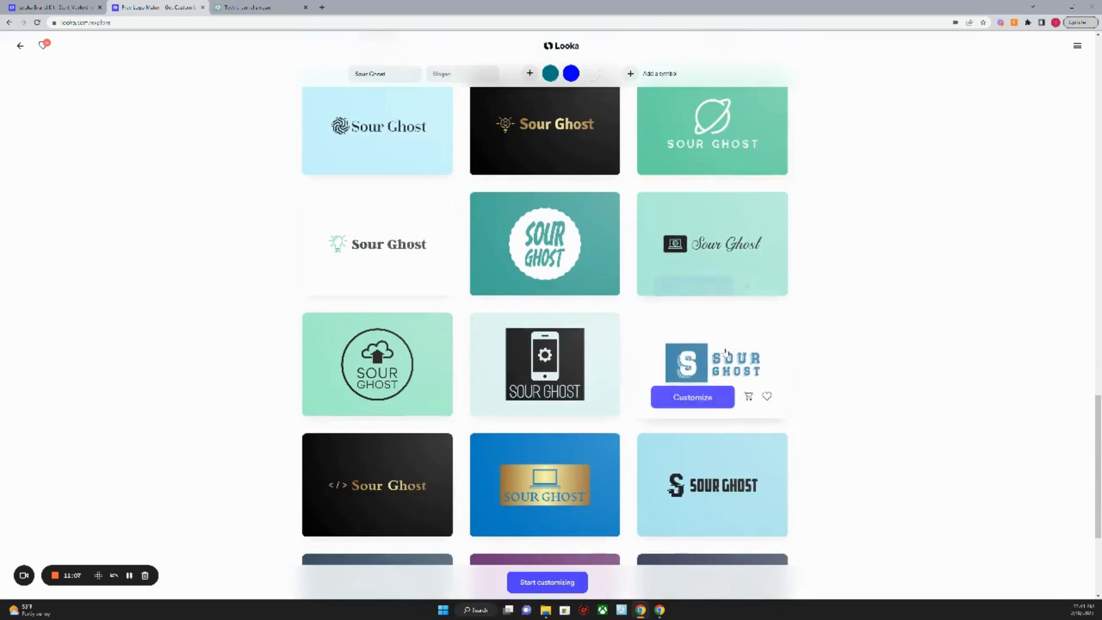
scroll(725, 352, down, 3)
scroll(723, 350, up, 1)
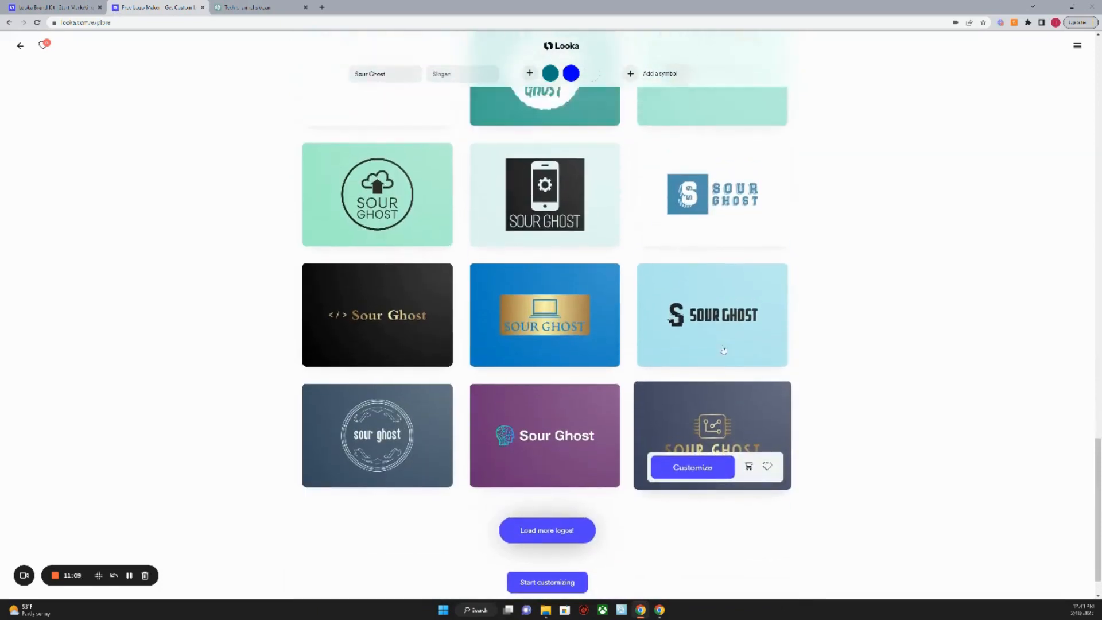
scroll(723, 351, down, 1)
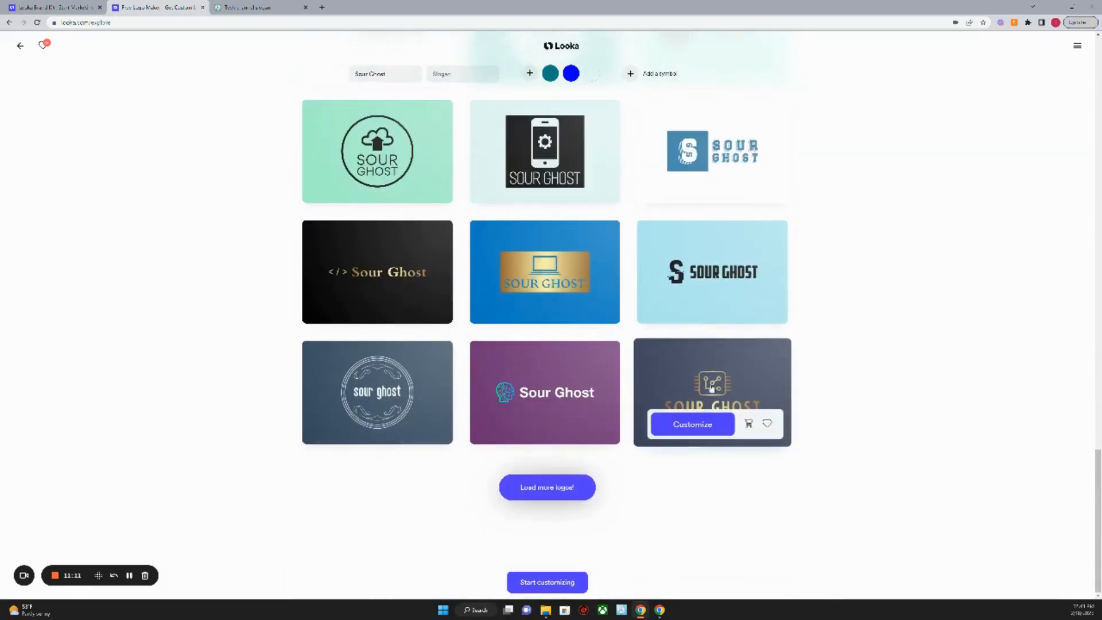
scroll(584, 486, up, 3)
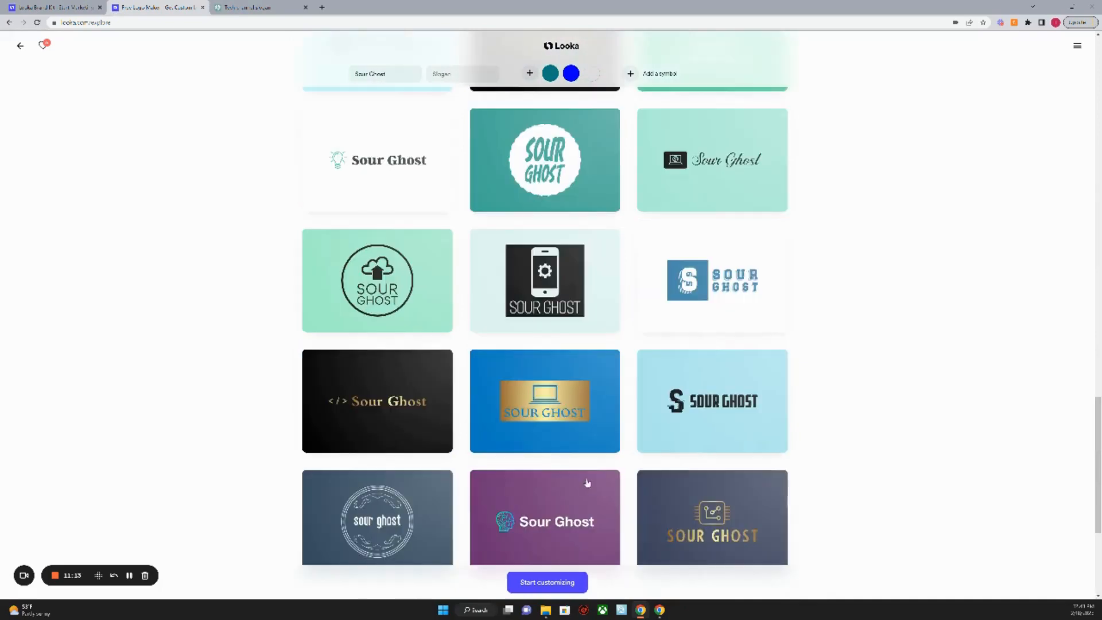
Look through the remaining generated logos down to the end of the list and load more logo designs
scroll(607, 462, down, 4)
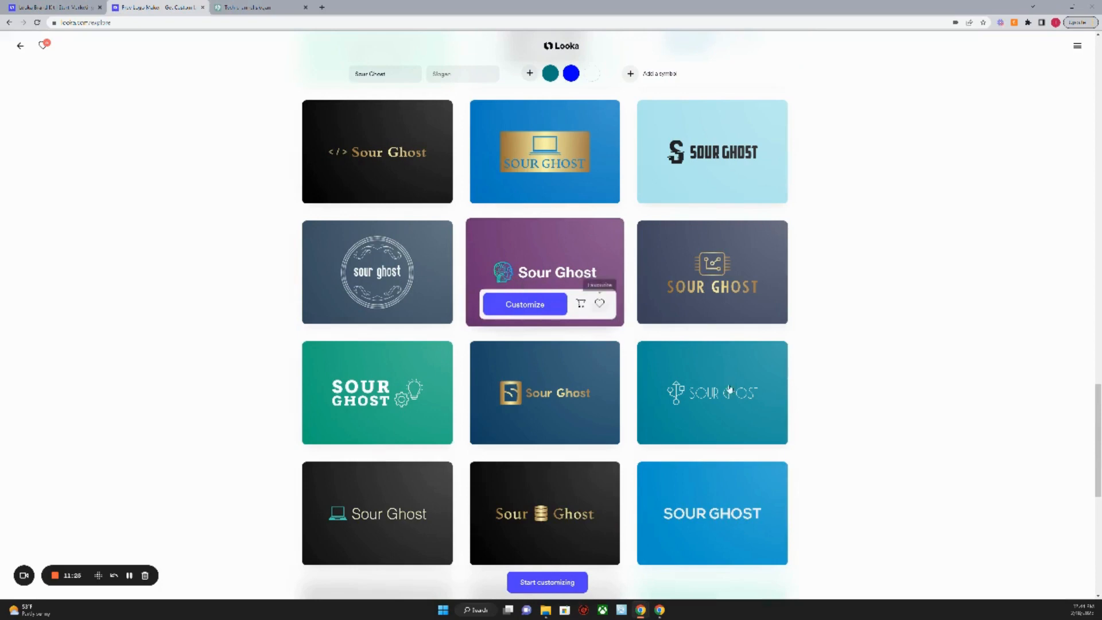
mouse_move(723, 408)
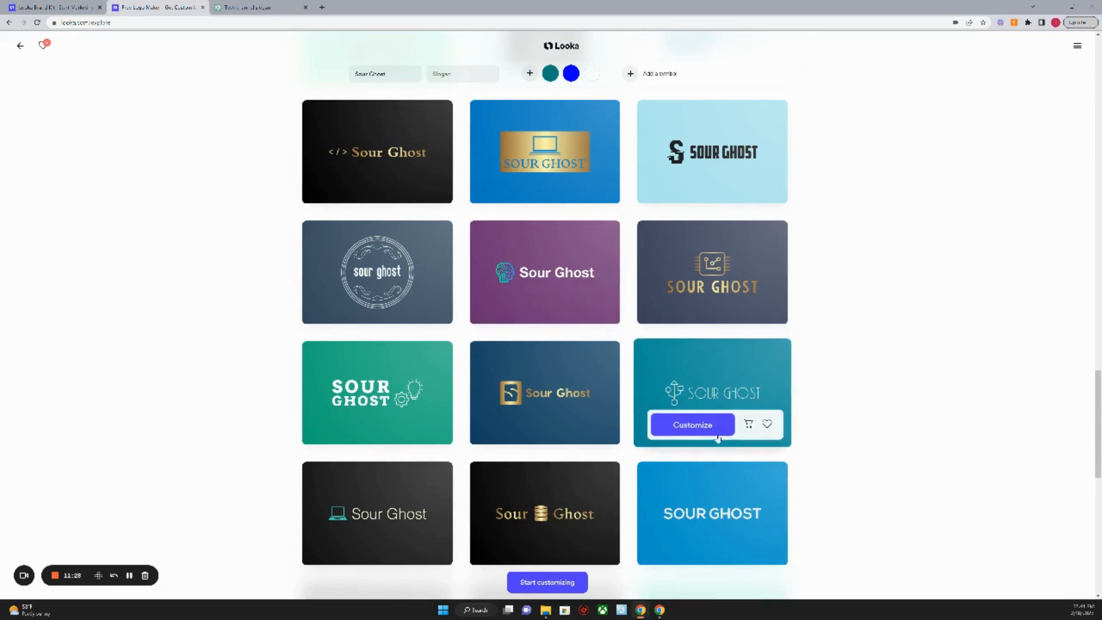
scroll(718, 438, down, 3)
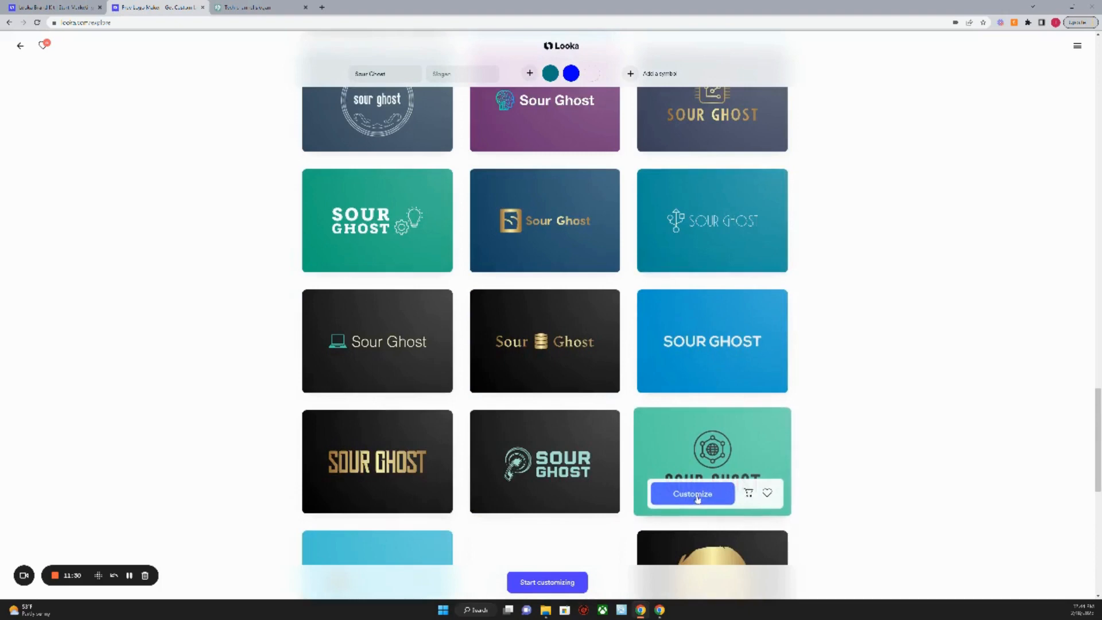
scroll(697, 498, down, 3)
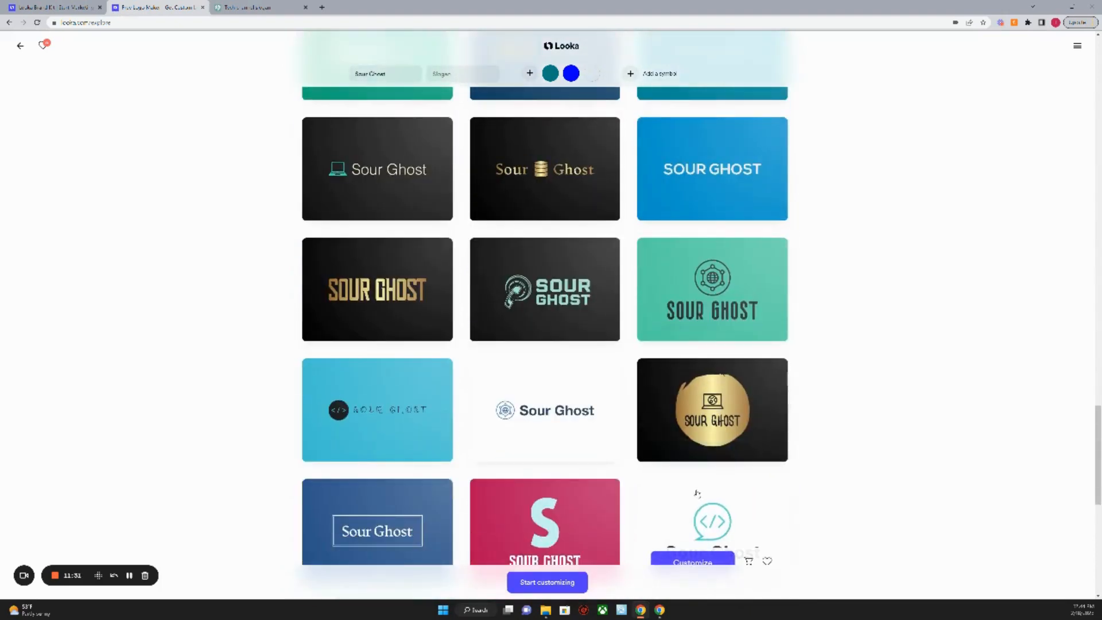
scroll(697, 493, down, 7)
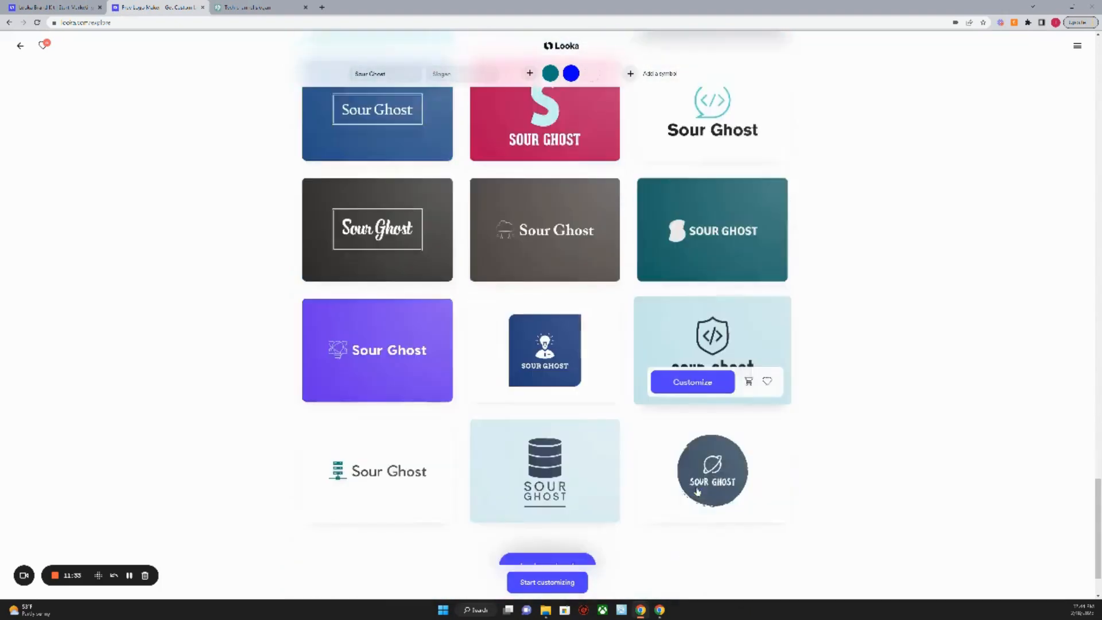
scroll(698, 490, down, 2)
click(590, 482)
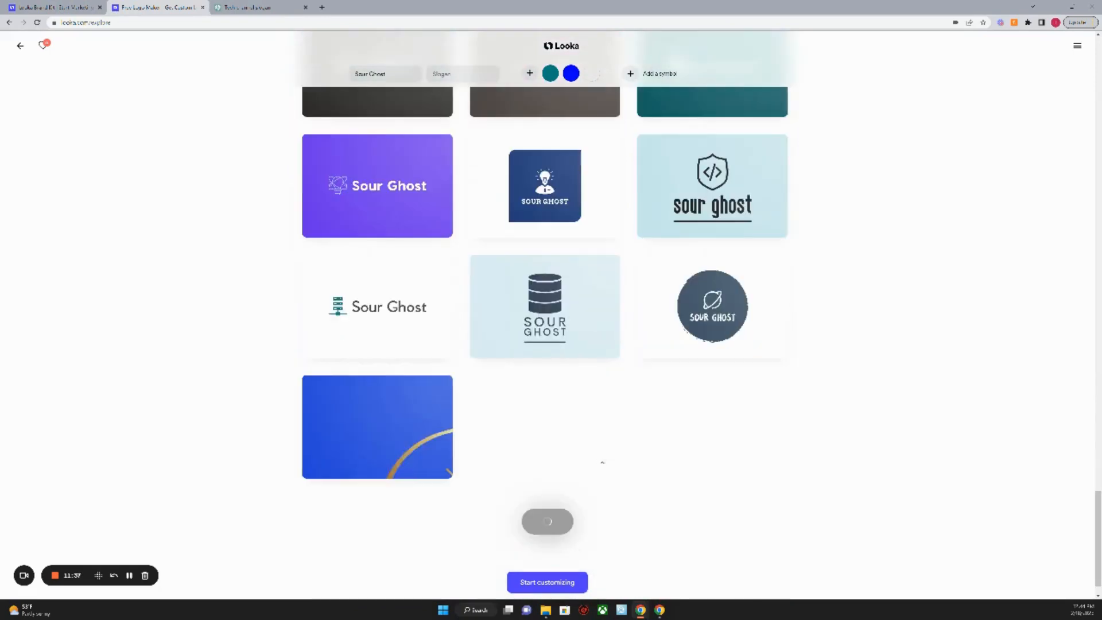
Look through the newly loaded logos and favourite the symbol-free Sour Ghost design in white serif lettering on a purple background
scroll(601, 460, down, 3)
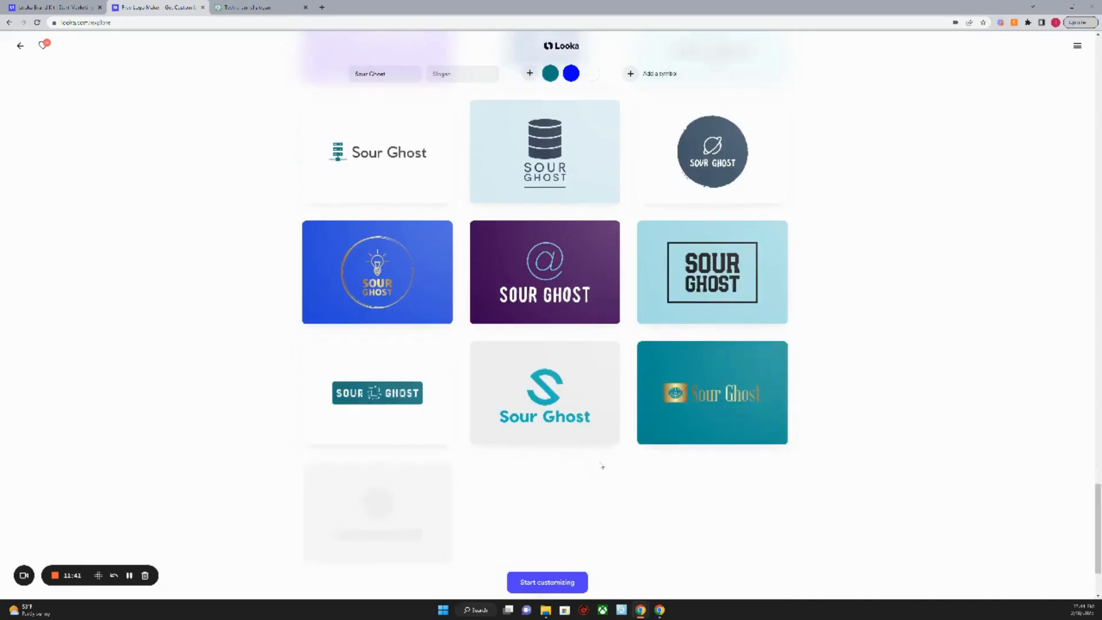
scroll(602, 465, down, 3)
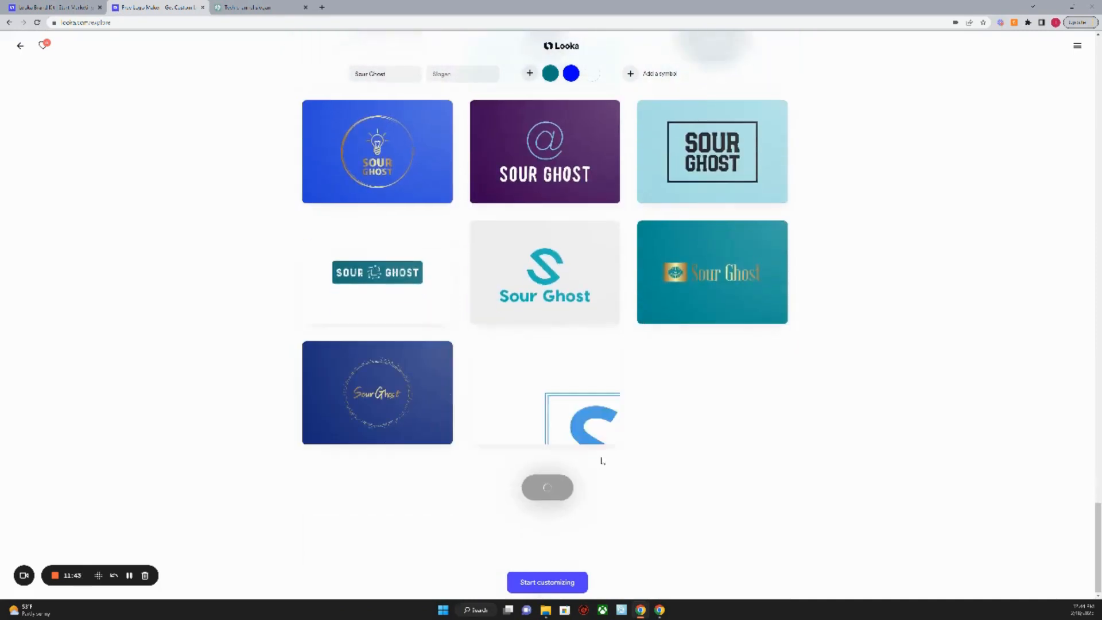
scroll(602, 463, down, 3)
scroll(601, 464, up, 4)
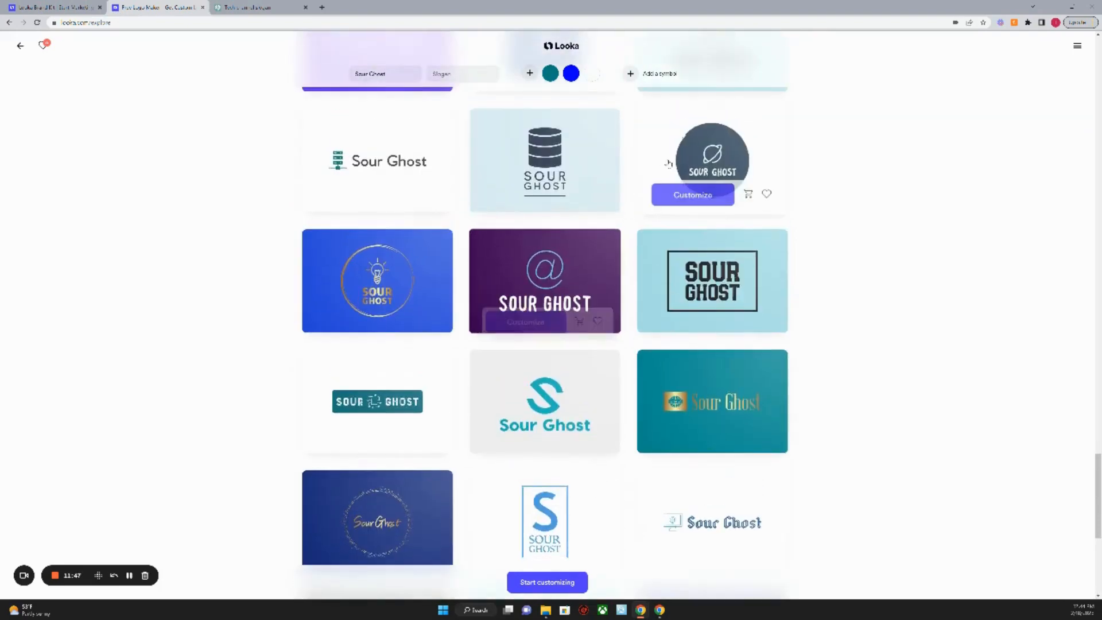
mouse_move(333, 167)
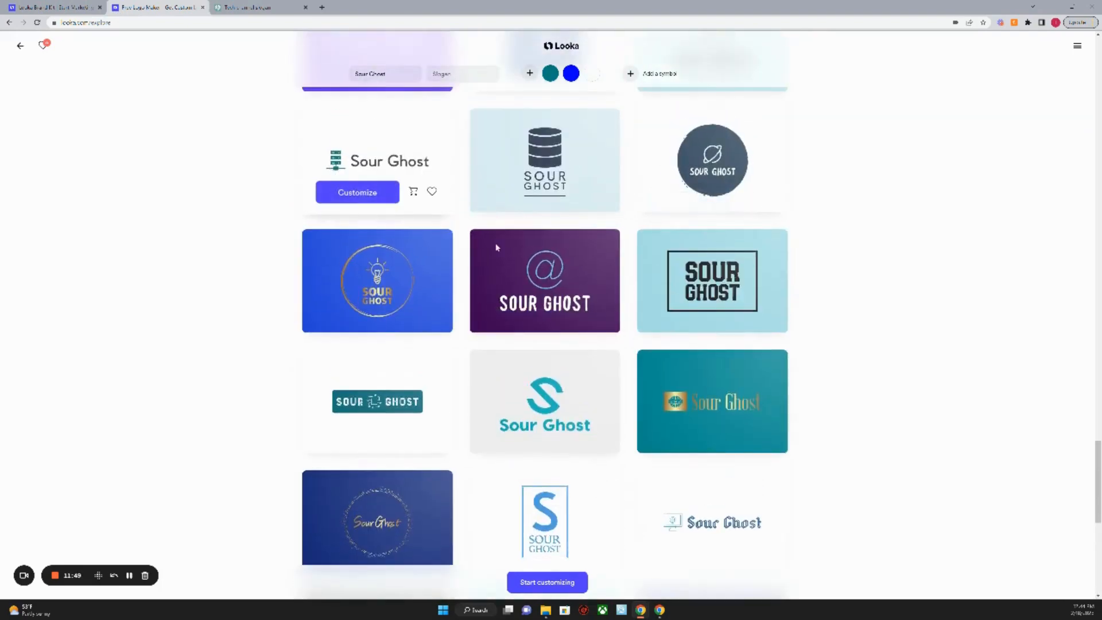
scroll(546, 298, down, 5)
scroll(556, 312, down, 3)
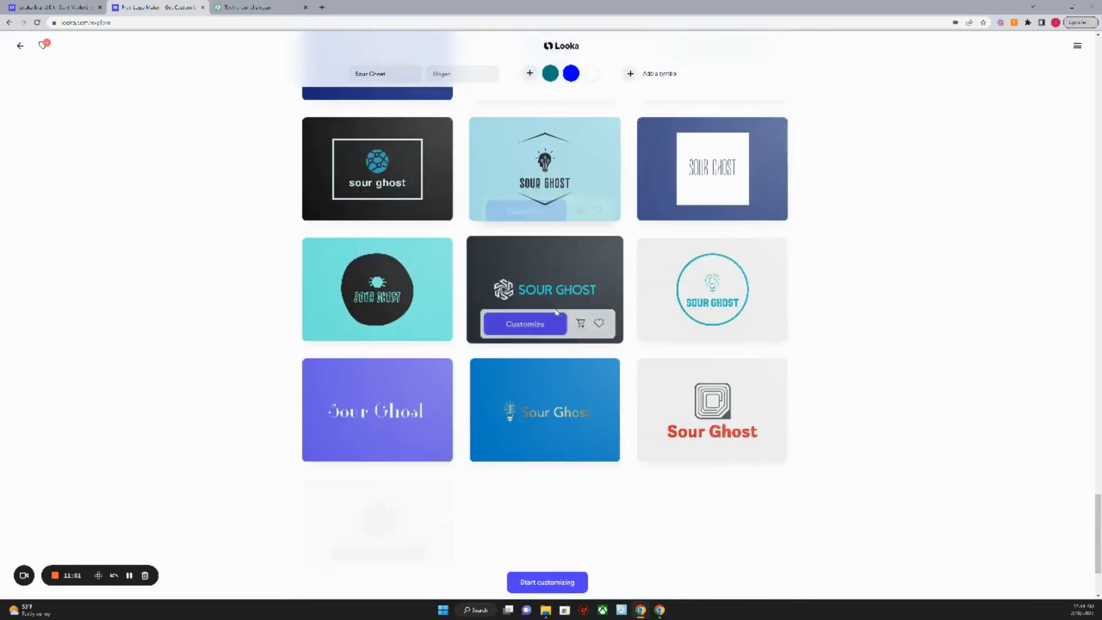
scroll(556, 313, down, 2)
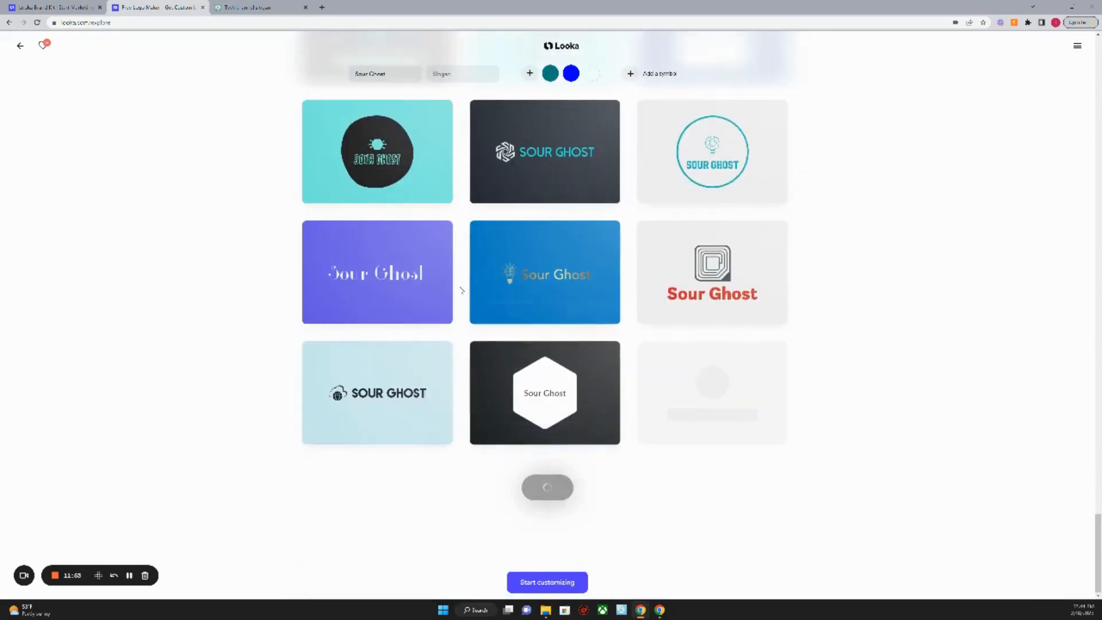
mouse_move(431, 292)
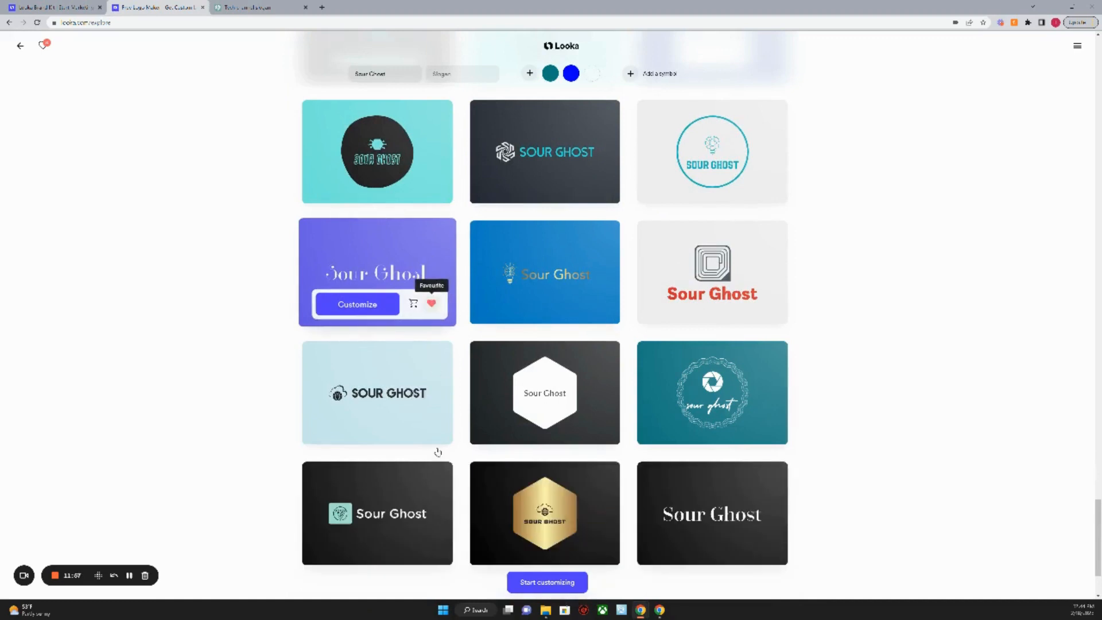
Open the saved logos and start editing the teal Sour Ghost design with the gold molecule symbol and thin lettering
scroll(442, 459, down, 1)
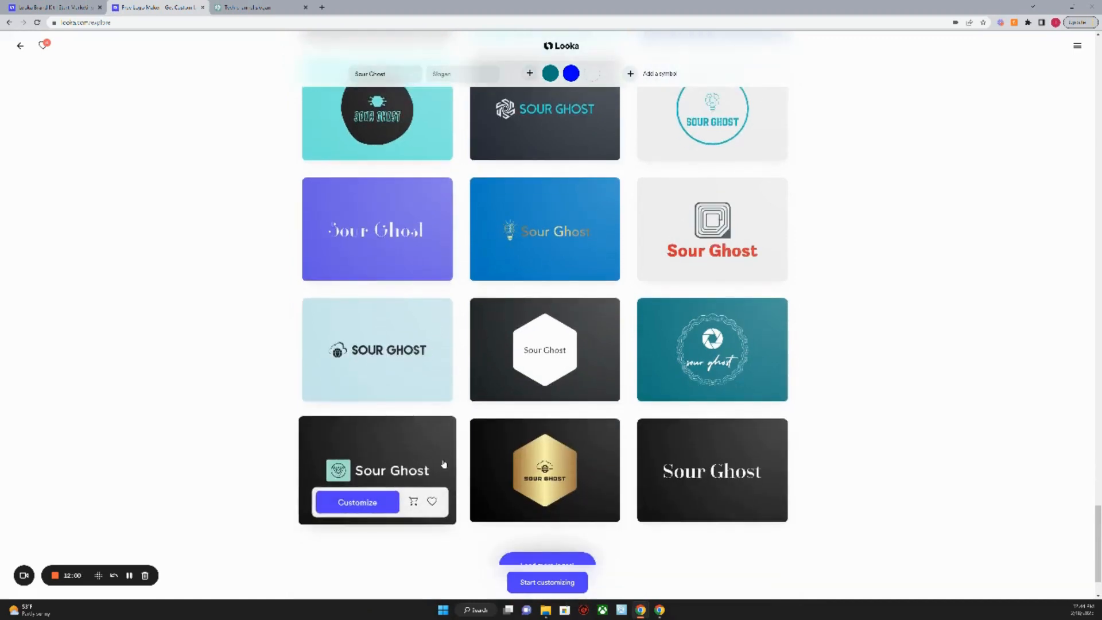
scroll(444, 464, down, 1)
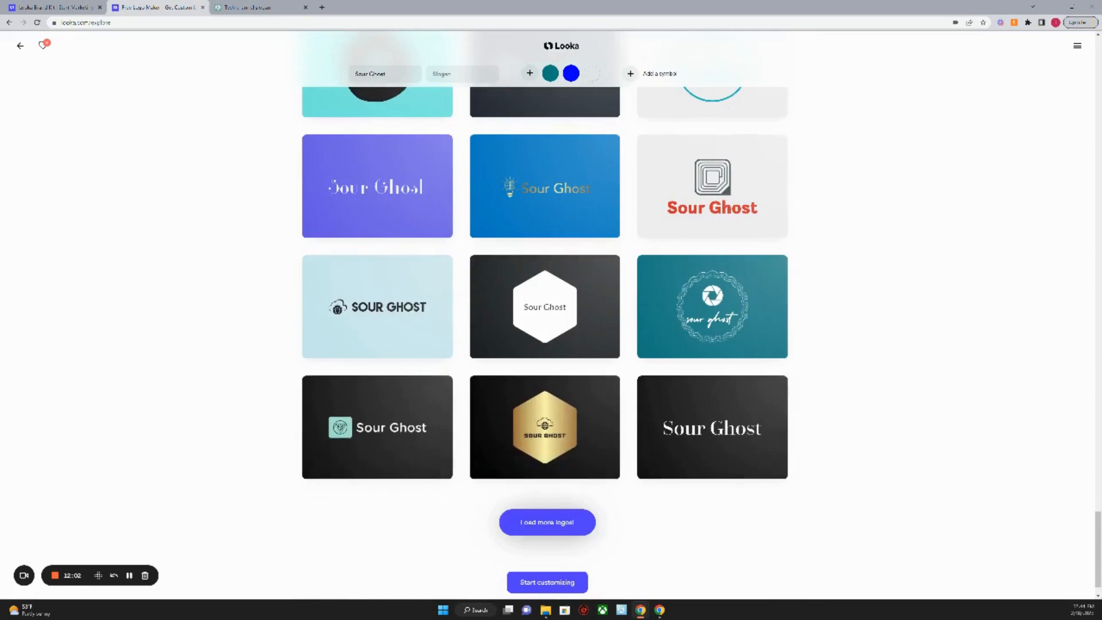
scroll(890, 474, down, 1)
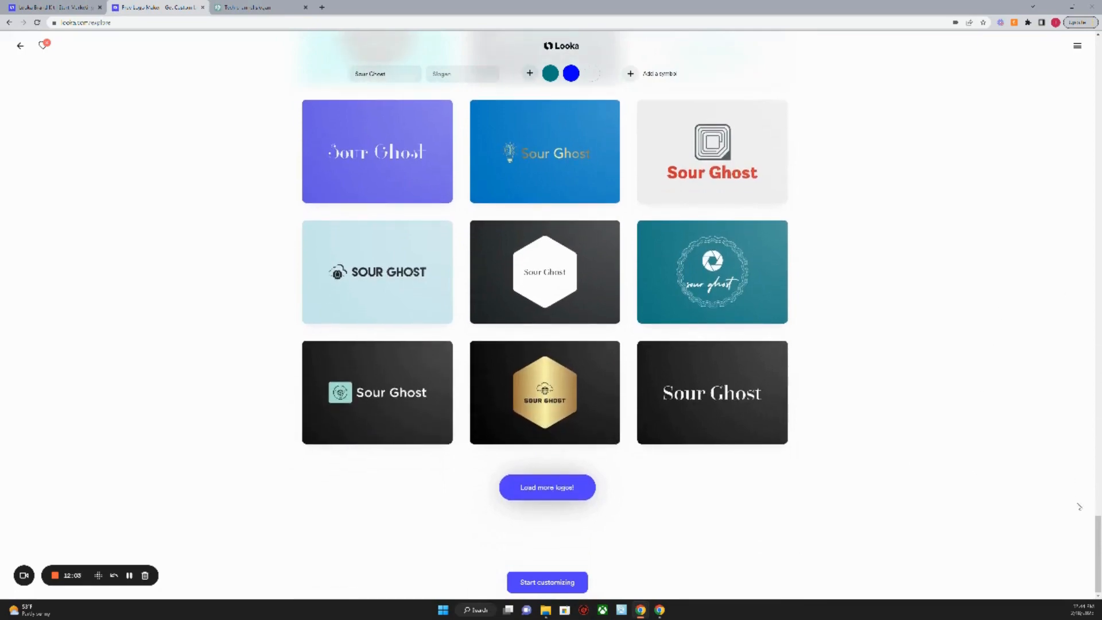
drag(1098, 523, 1098, 212)
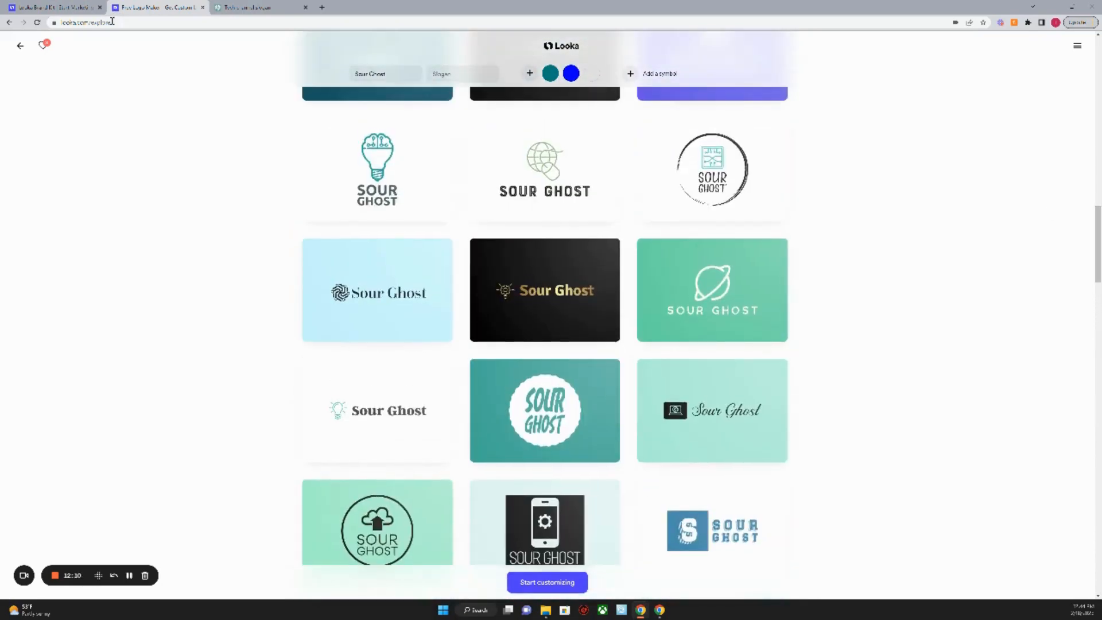
click(43, 46)
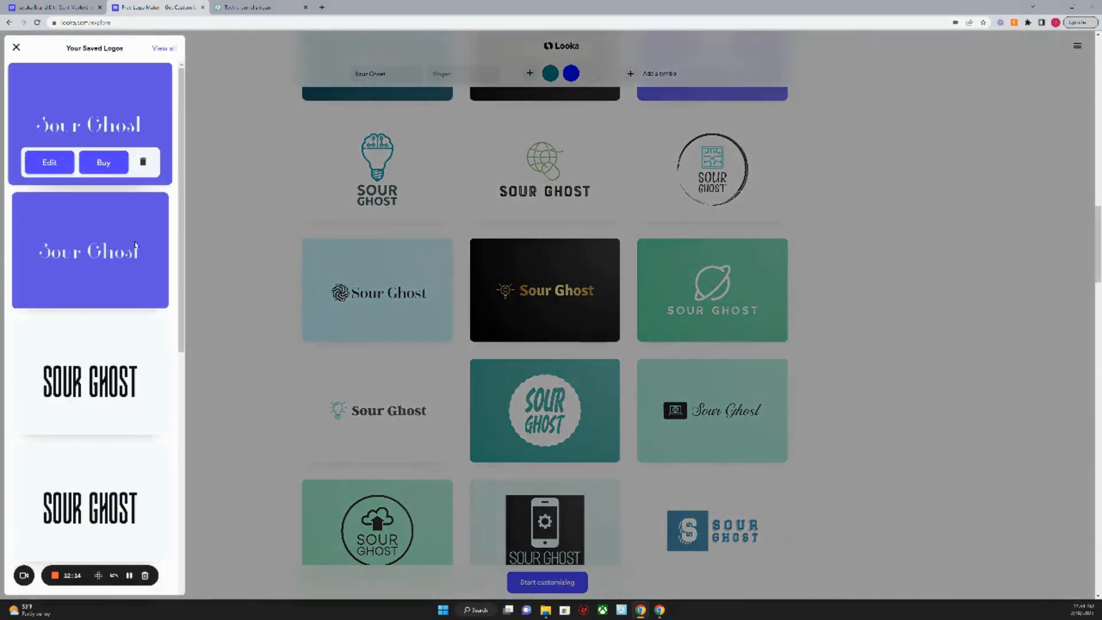
scroll(135, 245, down, 2)
scroll(138, 212, down, 1)
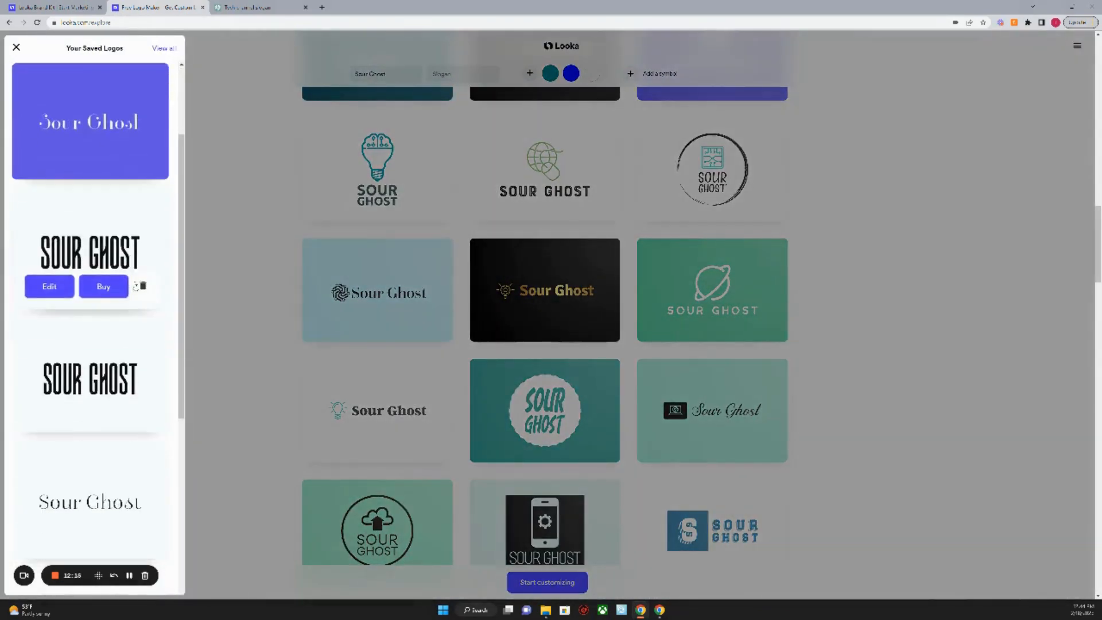
scroll(137, 285, down, 2)
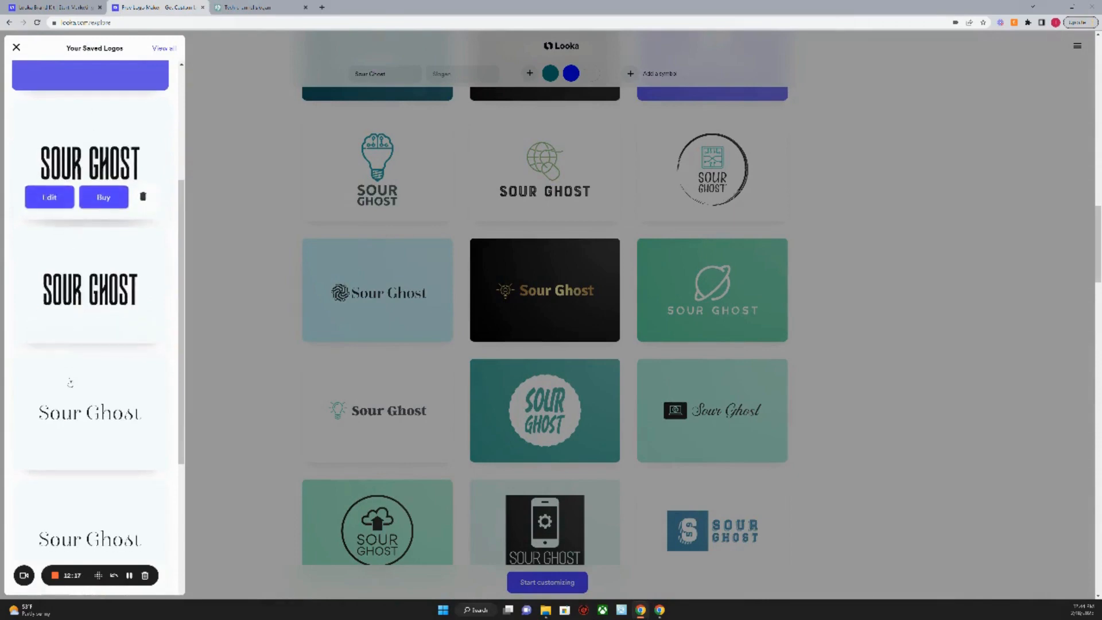
scroll(71, 382, down, 5)
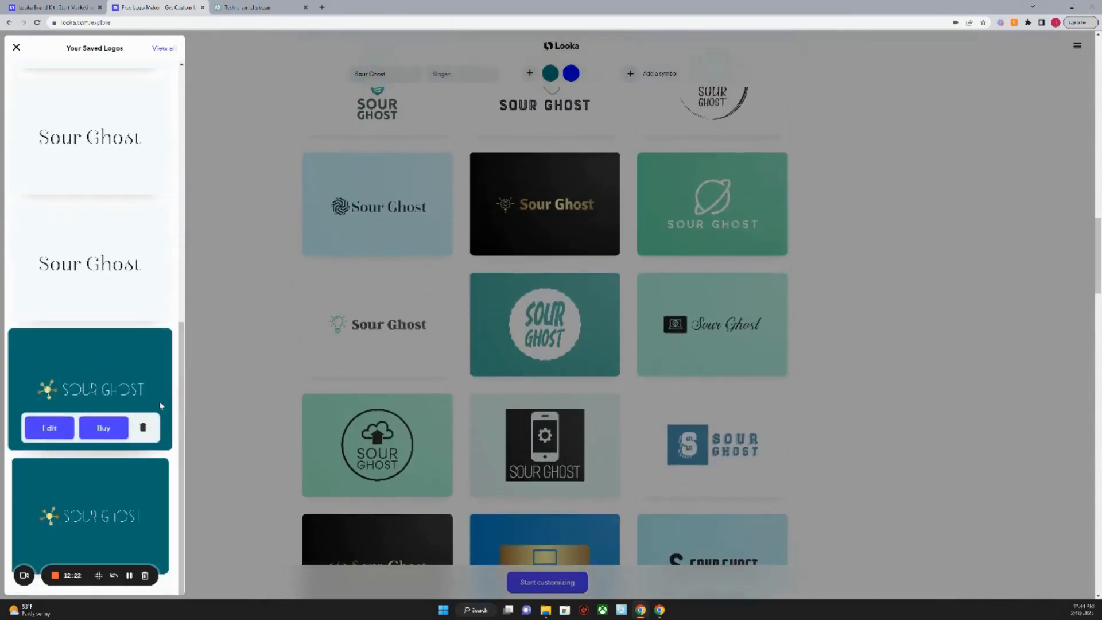
click(32, 428)
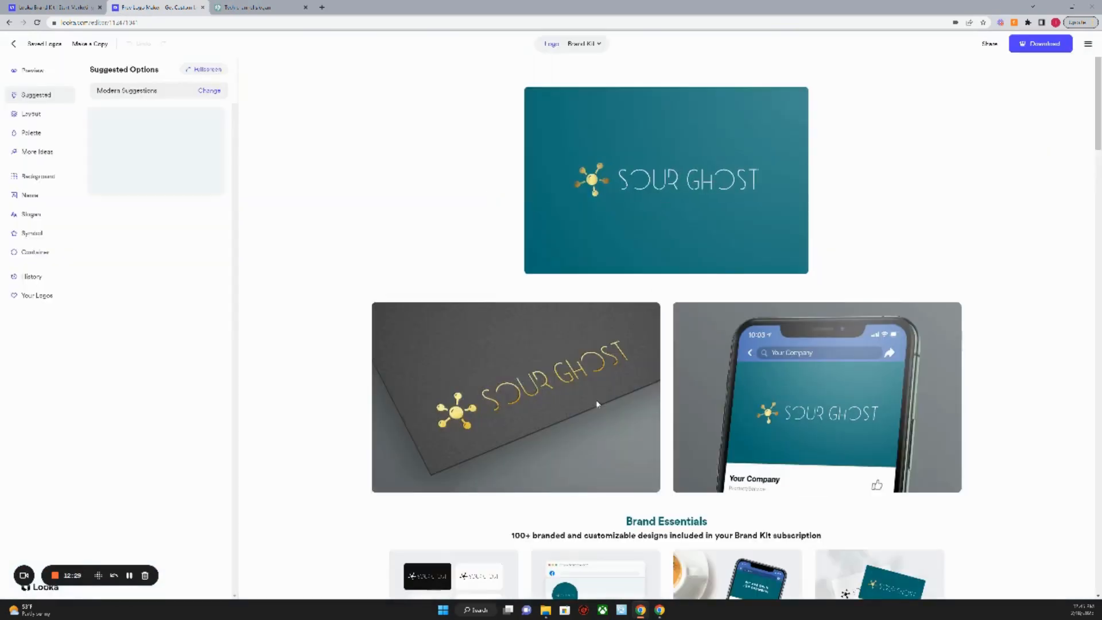
Look through the teal logo's mockups, brand essentials, color palette, digital marketing designs and business card preview
scroll(597, 404, down, 1)
scroll(604, 342, down, 2)
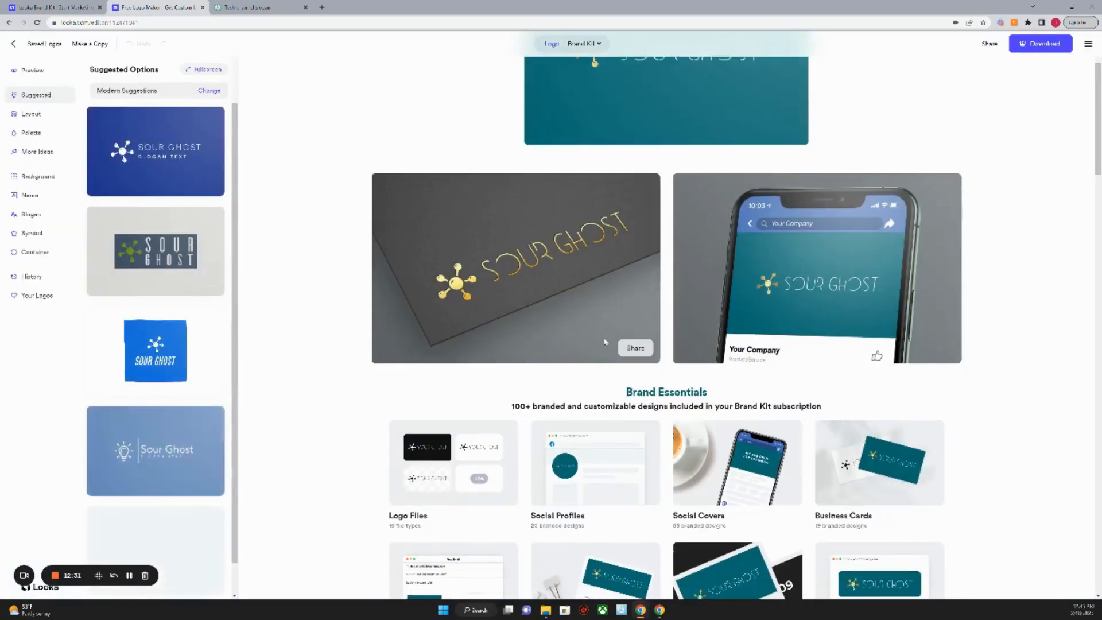
scroll(605, 342, down, 5)
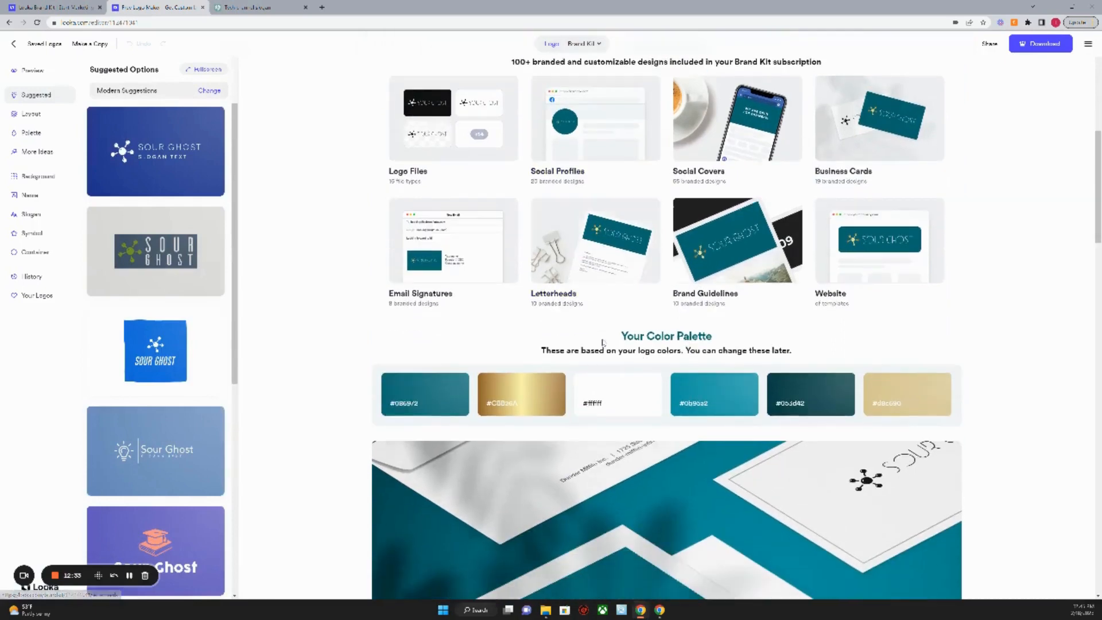
scroll(597, 356, down, 3)
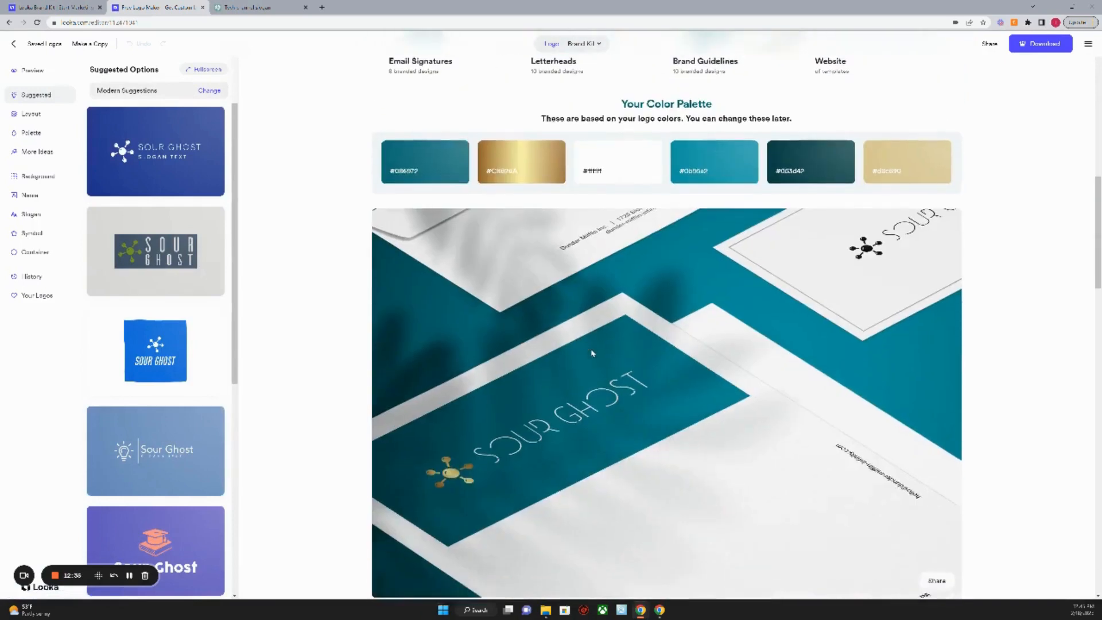
scroll(592, 353, down, 8)
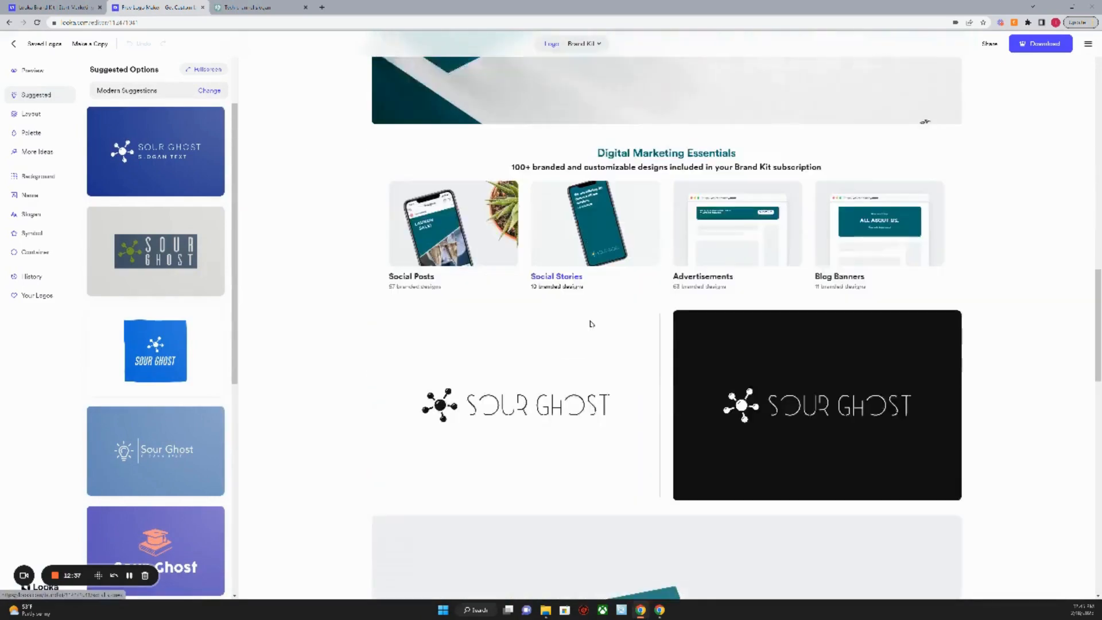
scroll(592, 323, down, 7)
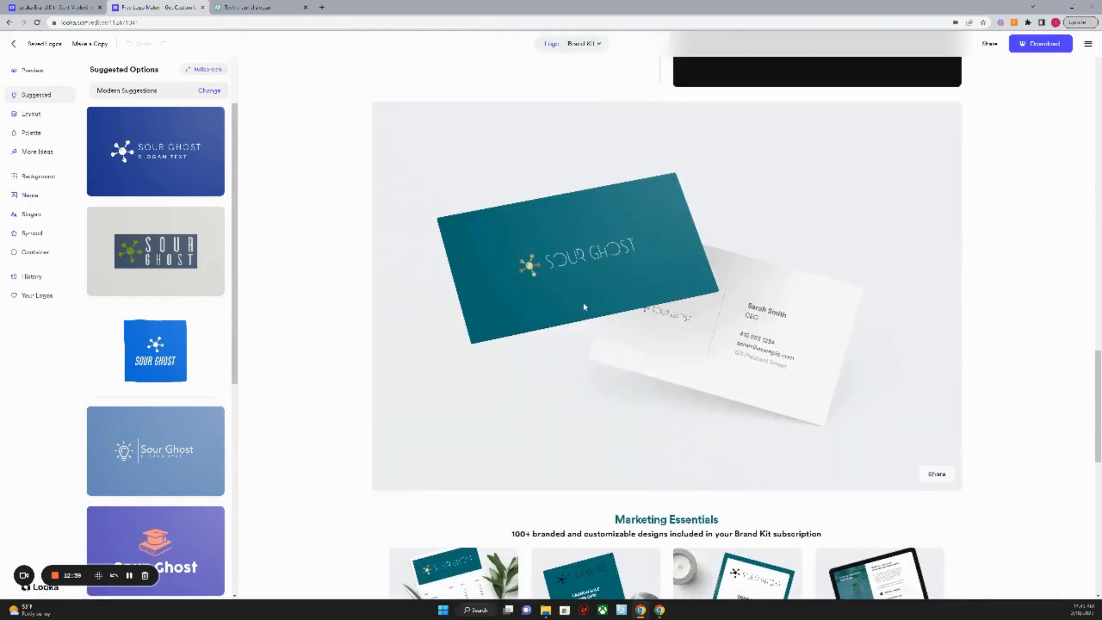
scroll(584, 308, down, 2)
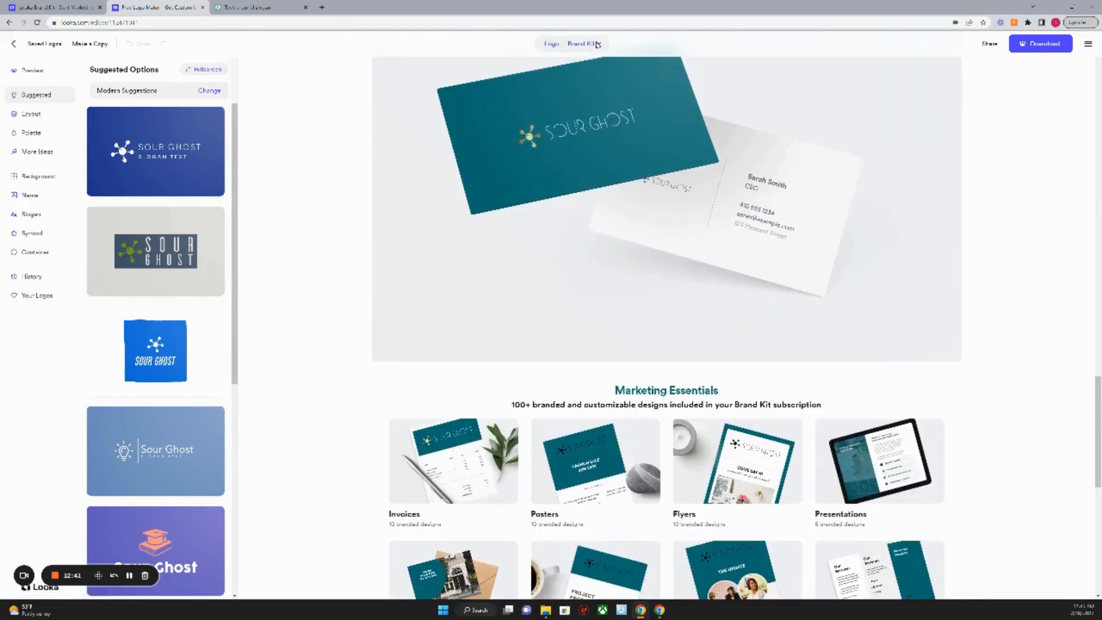
View the full range of branded materials included in the Brand Kit, and close the overview
click(598, 44)
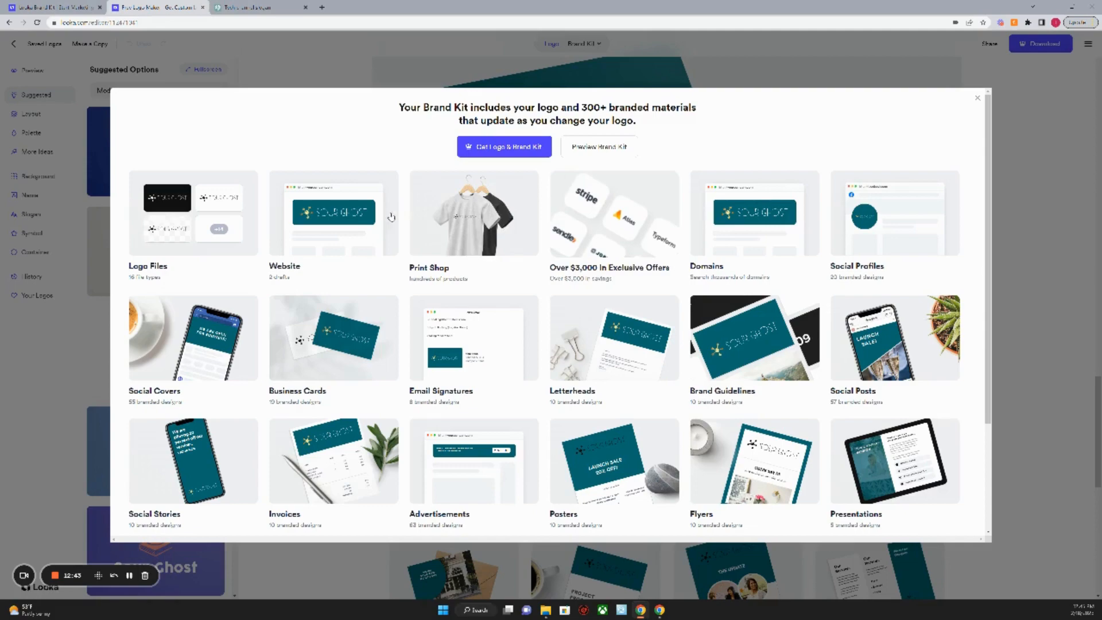
scroll(683, 204, down, 3)
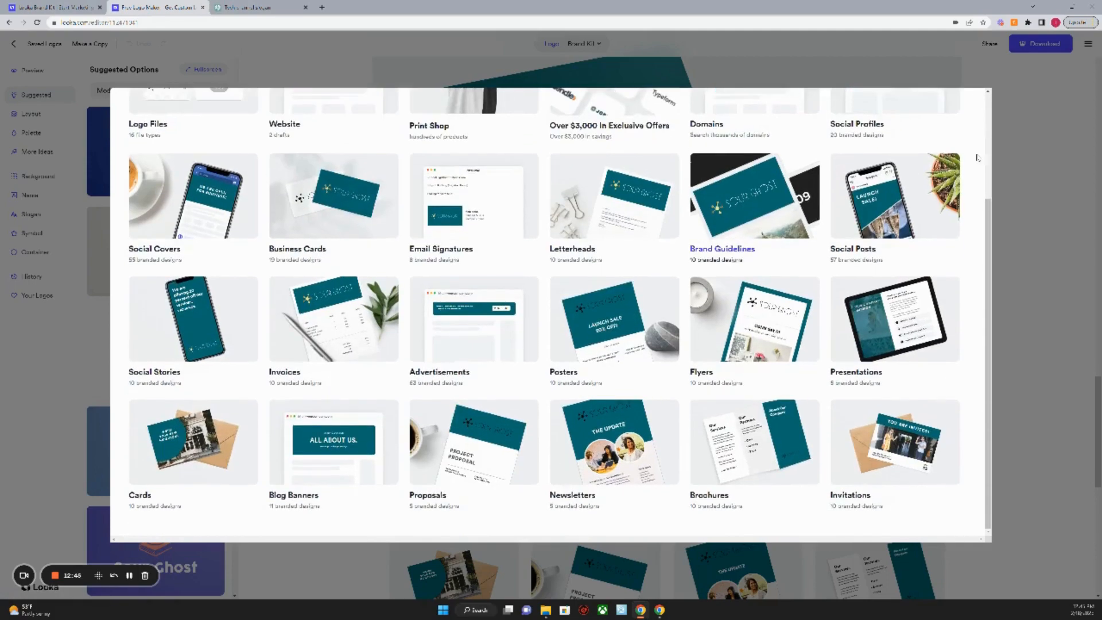
click(1027, 138)
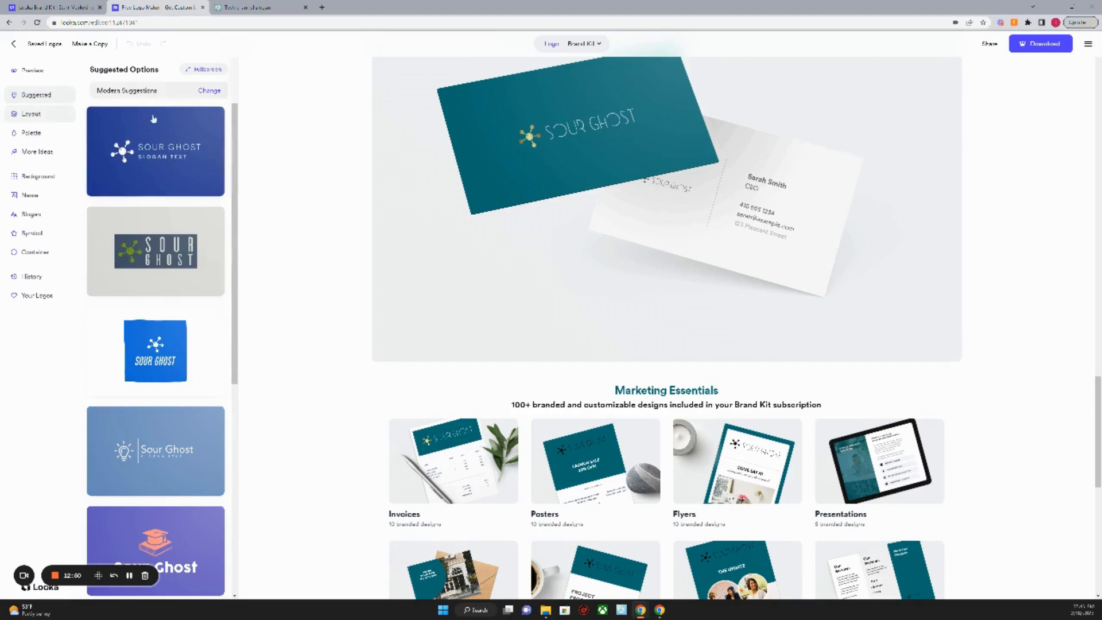
Review the black and white logo versions, stationery mockup and color palette again, going back up to the brand essentials
scroll(471, 189, up, 10)
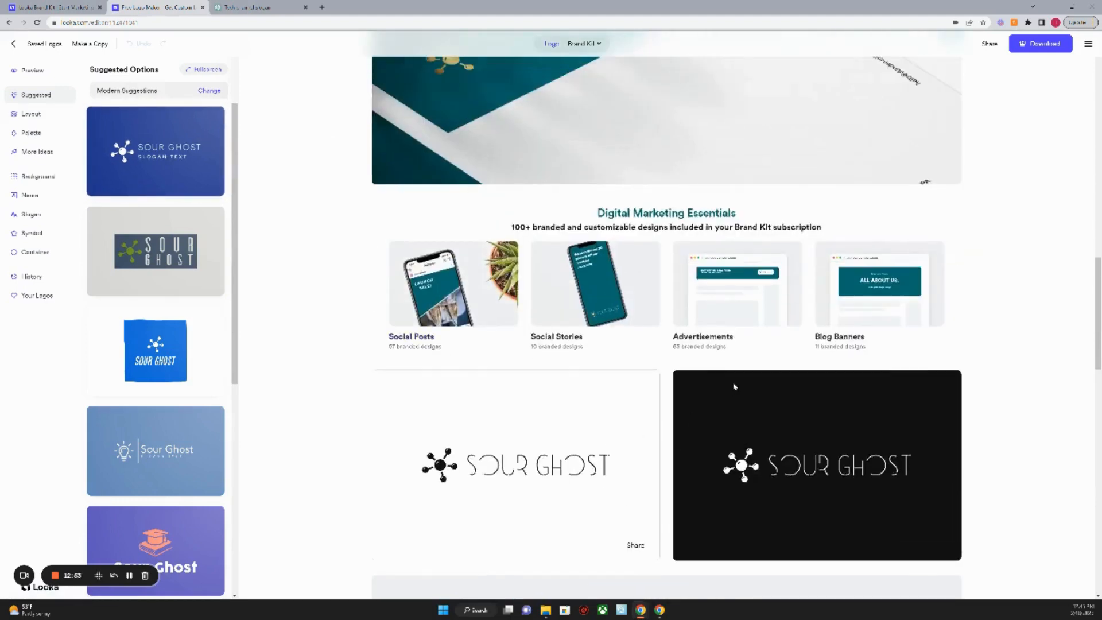
scroll(733, 386, up, 4)
scroll(689, 419, down, 6)
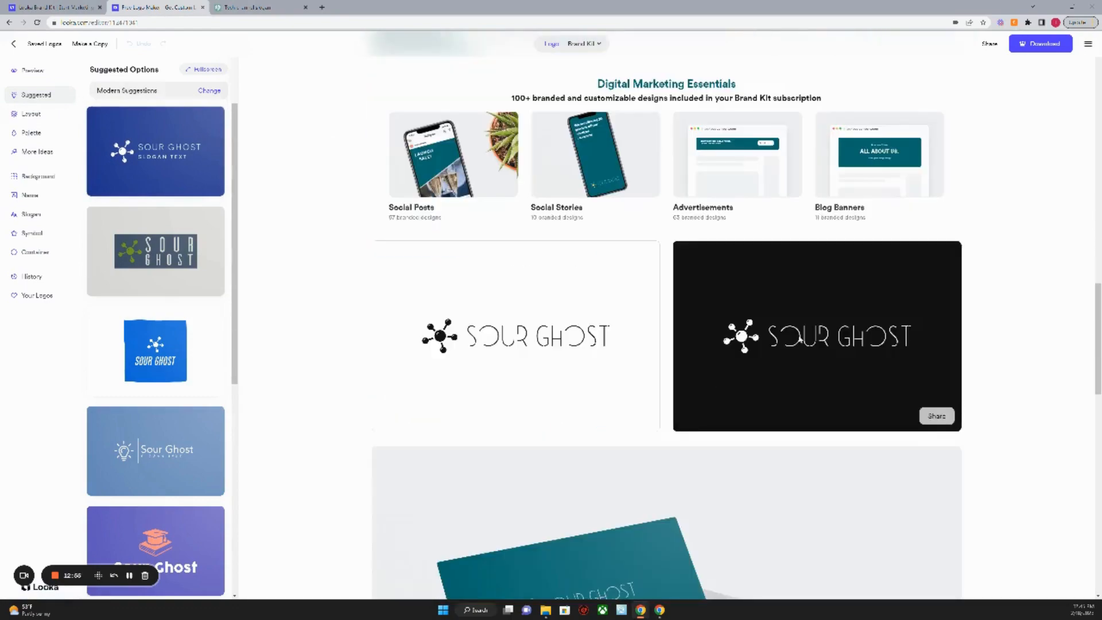
scroll(744, 308, up, 10)
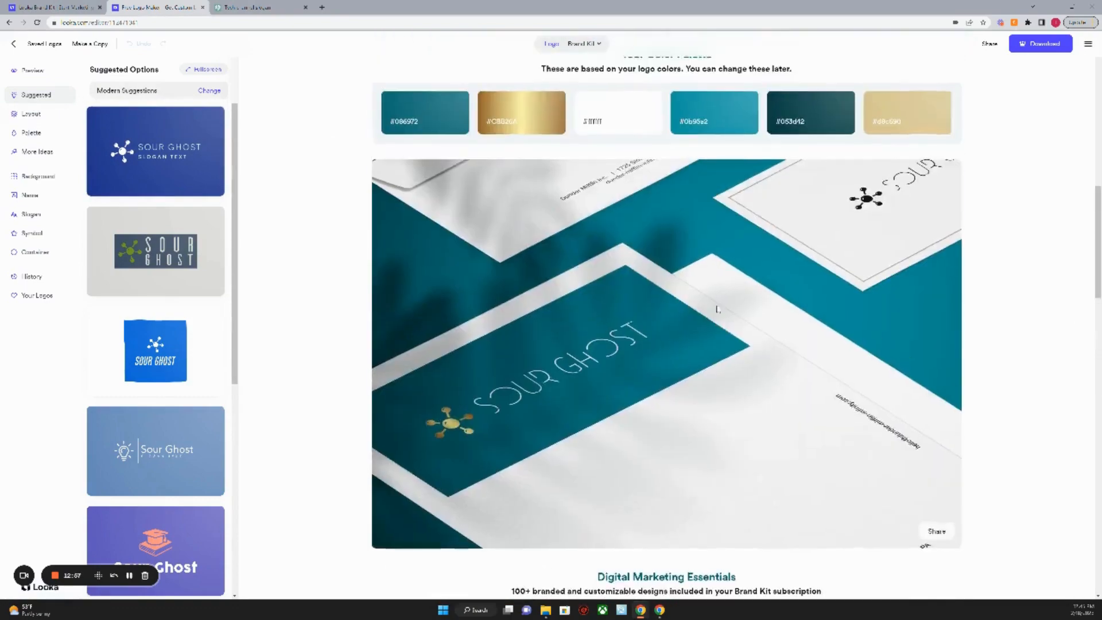
scroll(631, 307, up, 7)
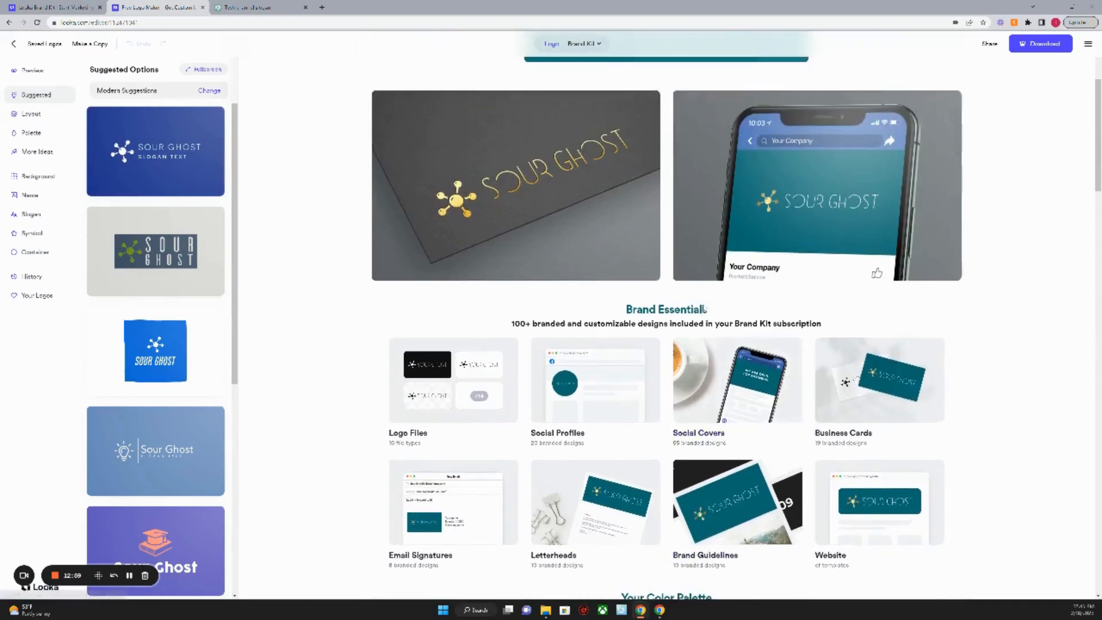
Browse the modern logo suggestions offered for the teal Sour Ghost logo
scroll(742, 212, up, 2)
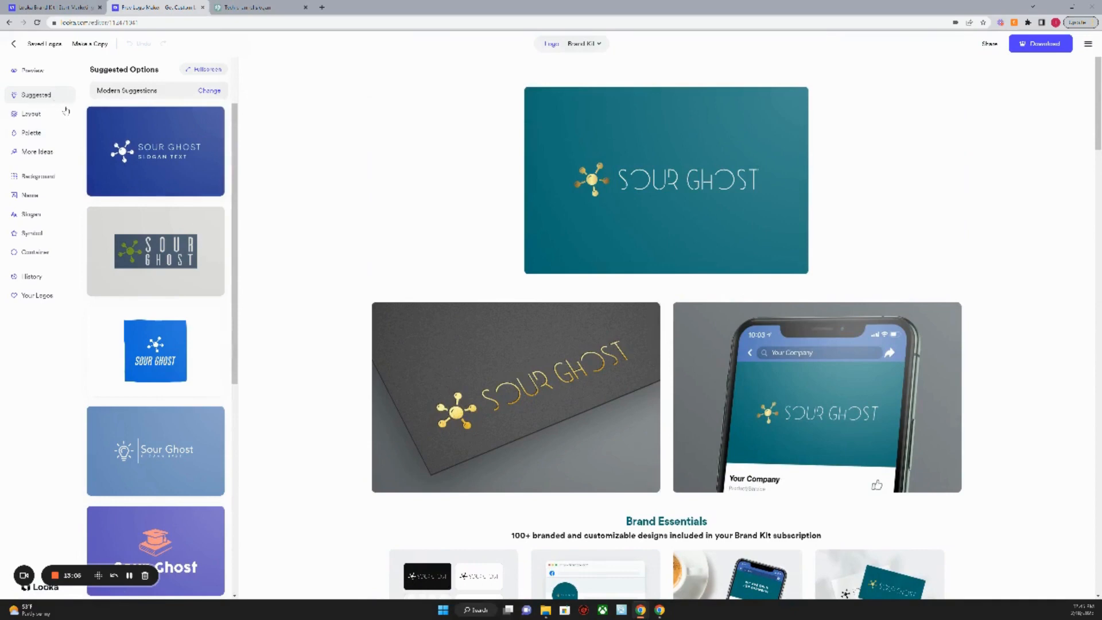
scroll(69, 112, down, 2)
scroll(143, 251, down, 3)
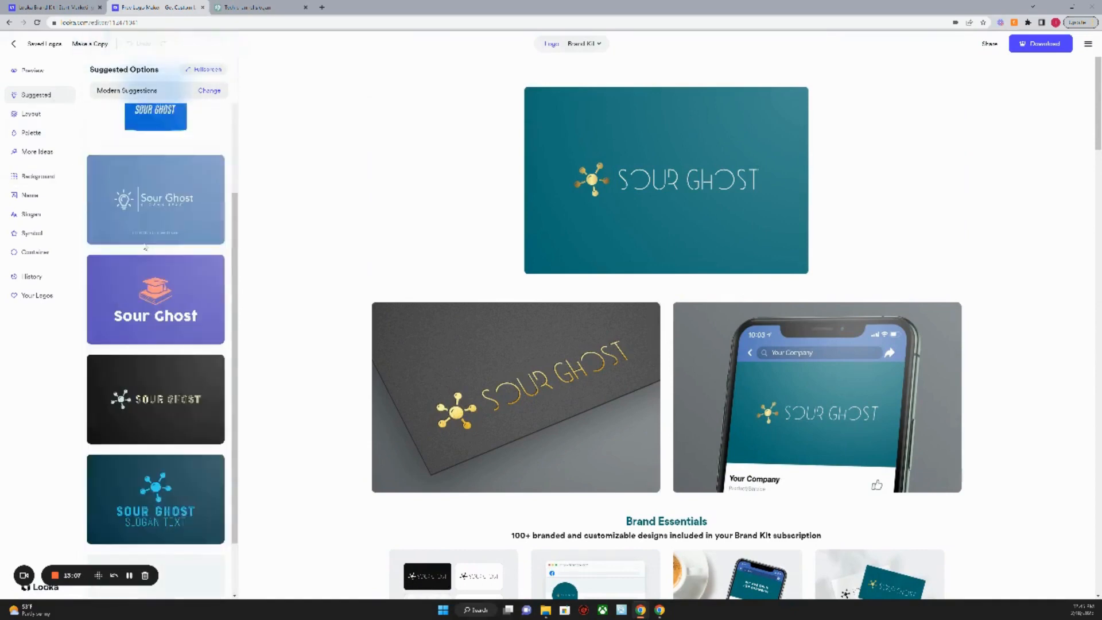
scroll(137, 191, down, 4)
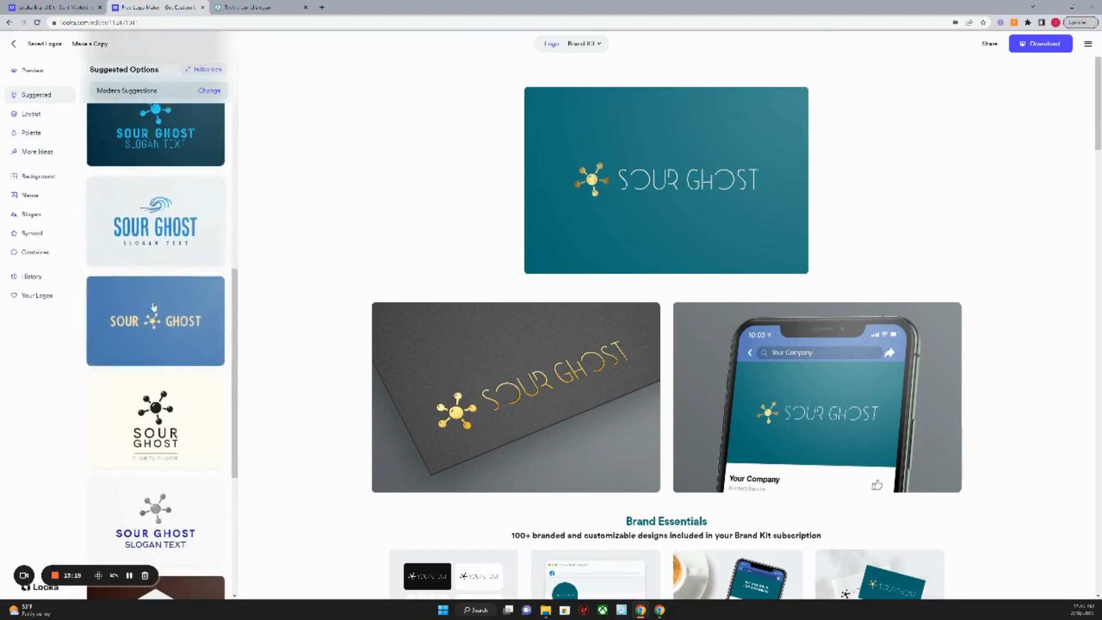
scroll(119, 251, up, 5)
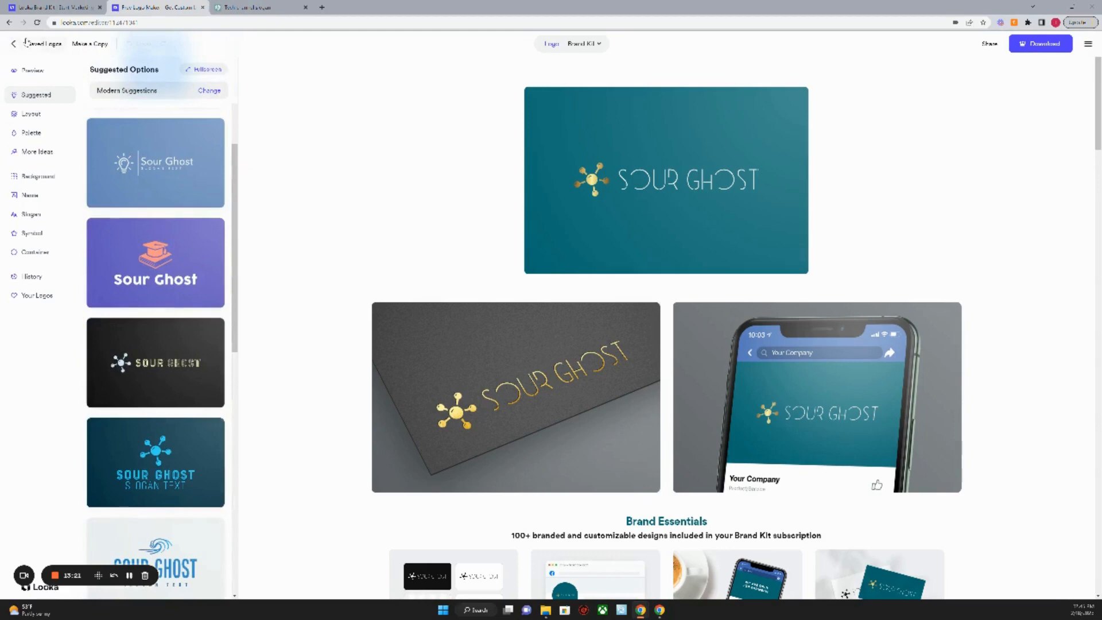
Look through the saved logos down to the teal Sour Ghost designs without deleting any, and close the list
click(25, 42)
scroll(102, 281, down, 2)
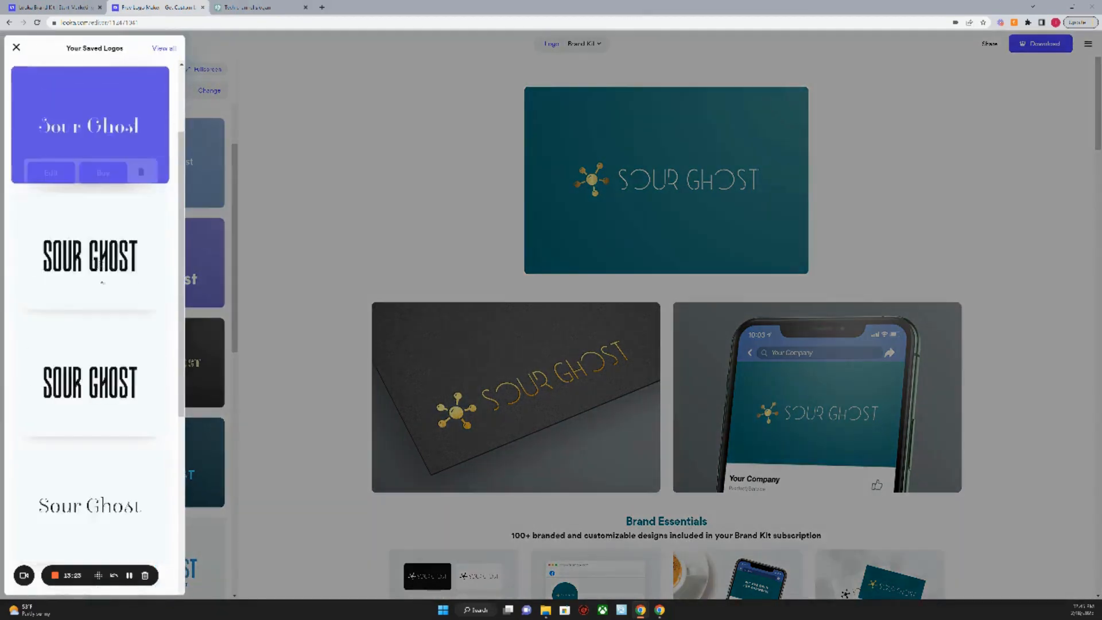
scroll(103, 281, down, 6)
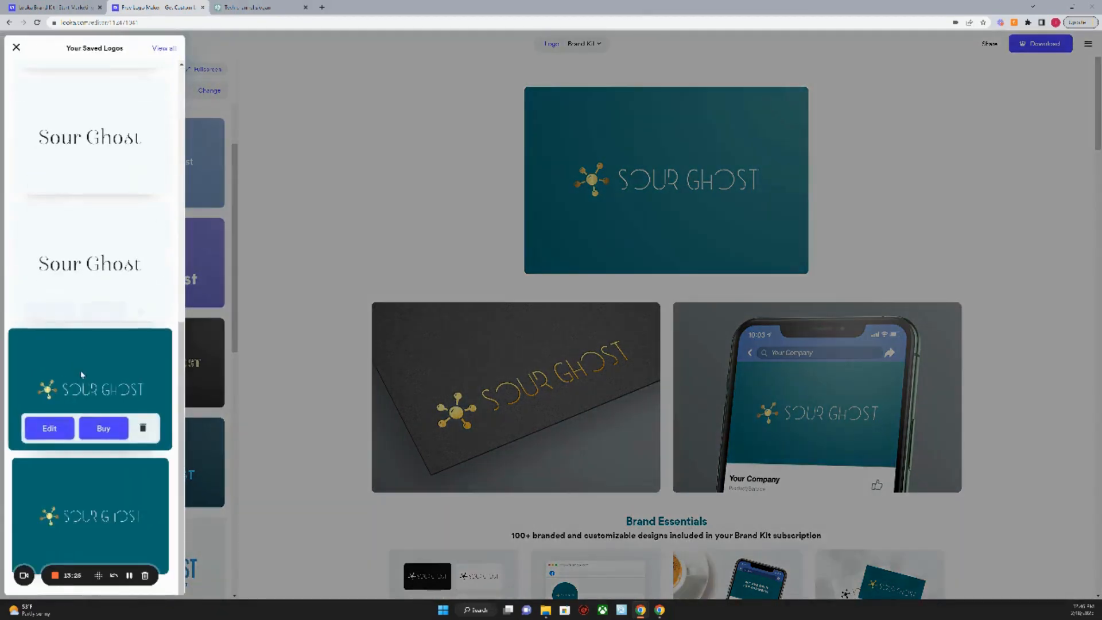
click(144, 429)
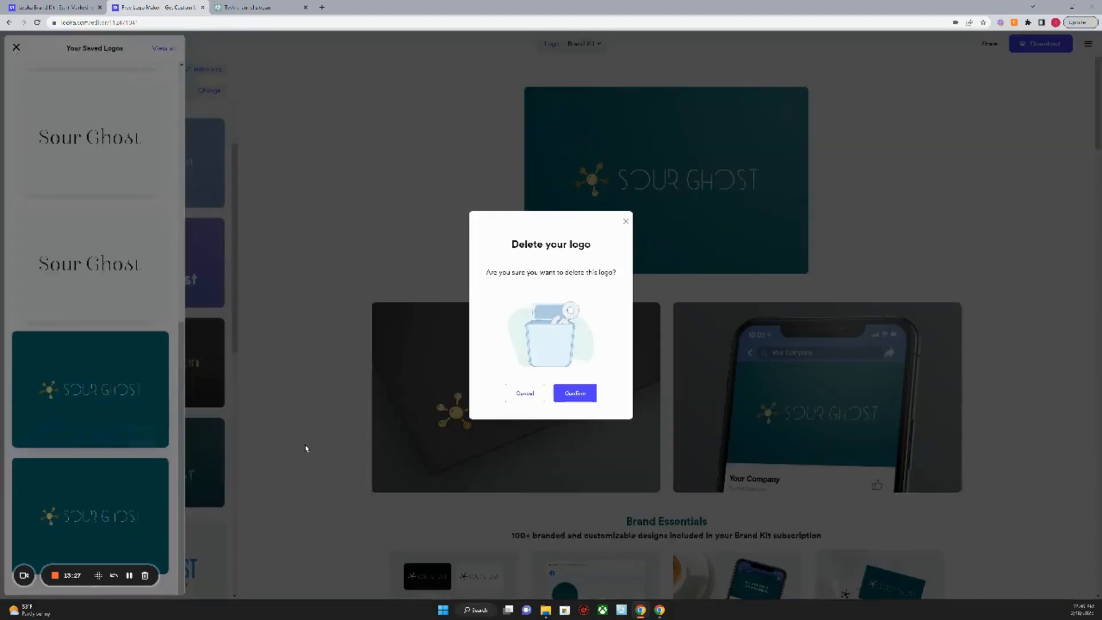
click(529, 399)
click(265, 224)
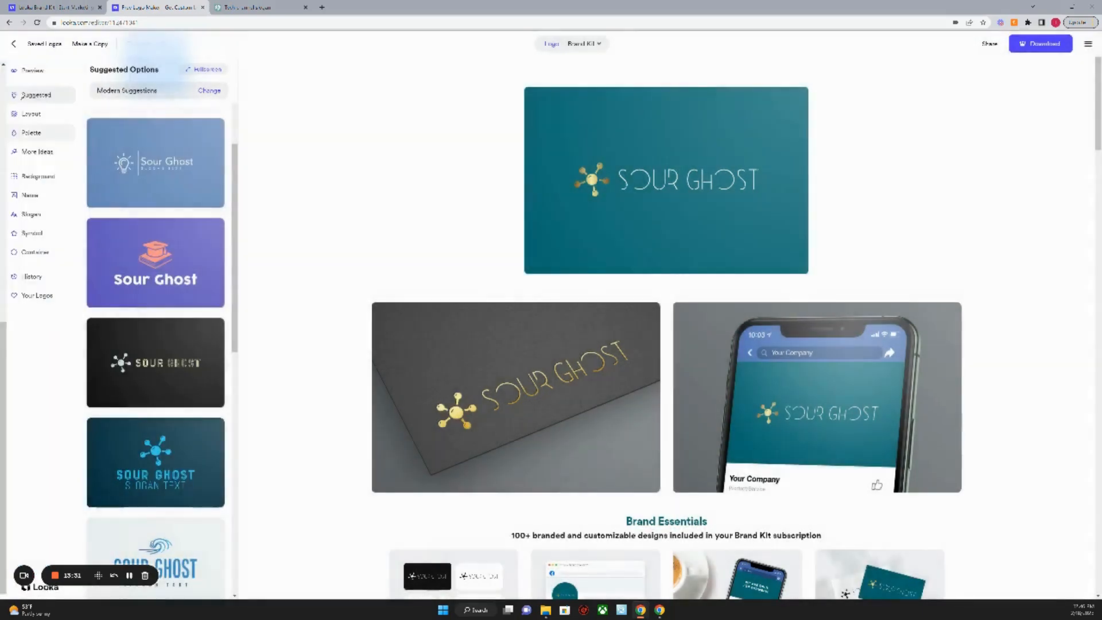
Delete the gold molecule symbol from the teal logo, leaving only the Sour Ghost lettering
scroll(121, 97, up, 2)
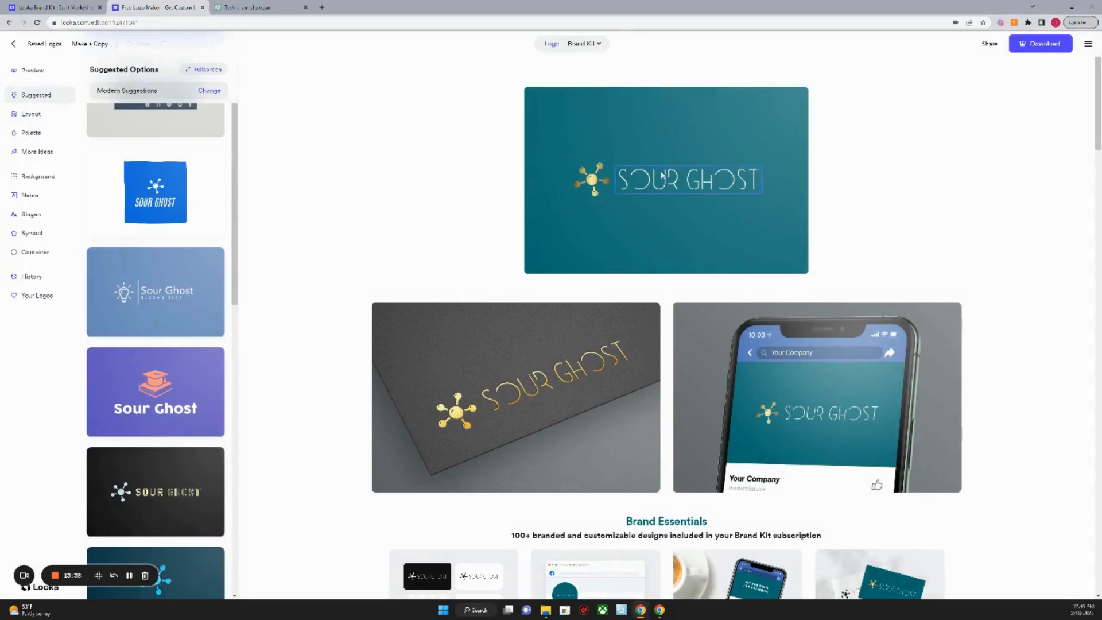
scroll(663, 167, down, 2)
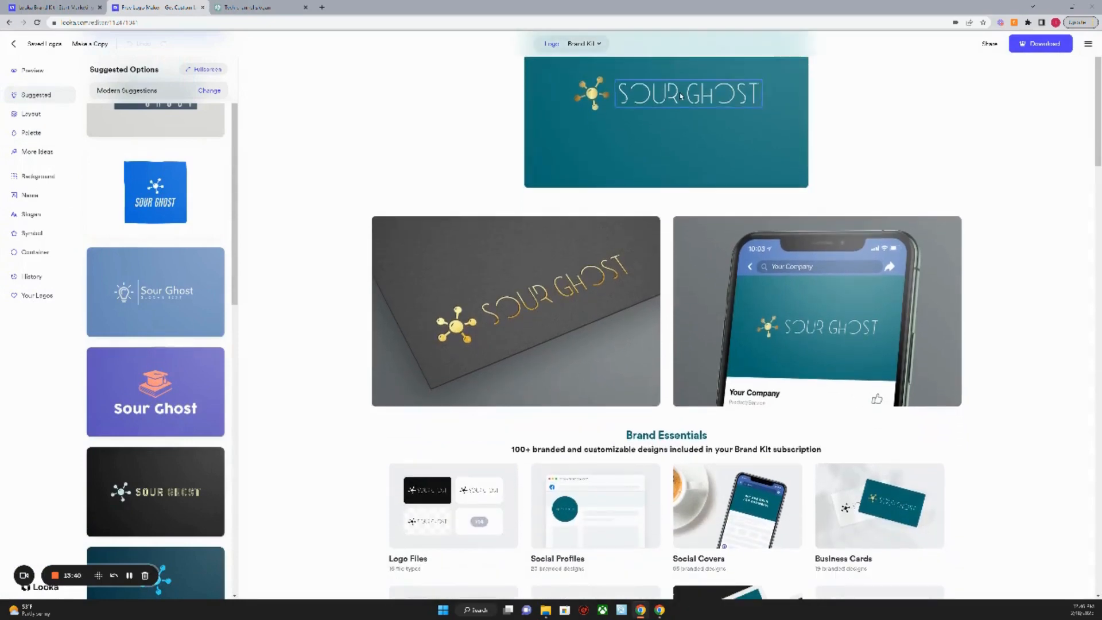
click(681, 96)
click(601, 108)
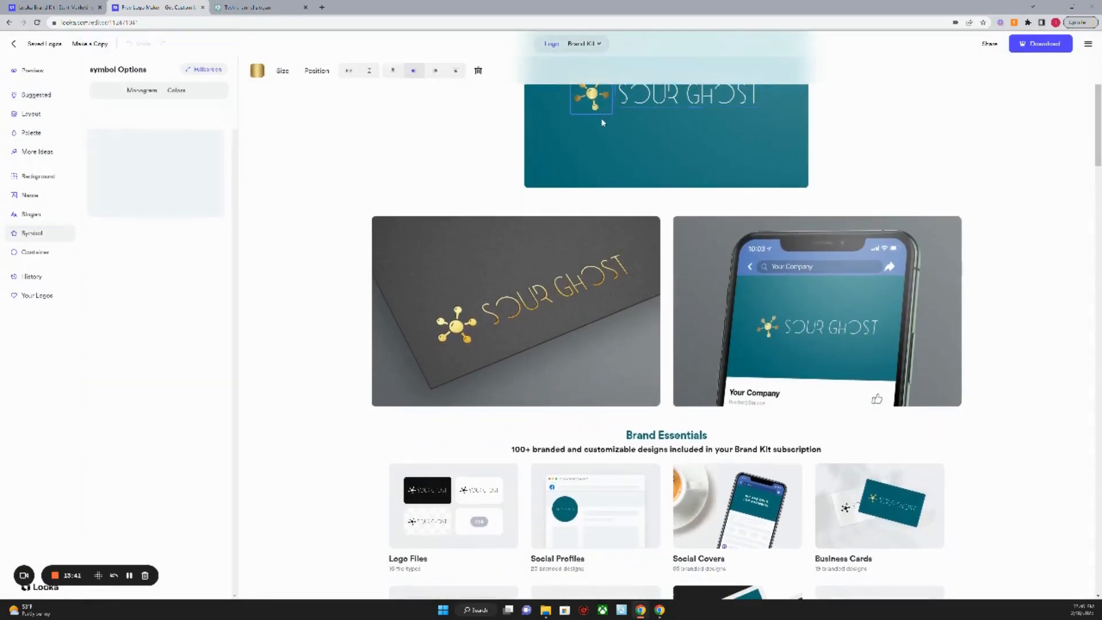
scroll(602, 122, up, 2)
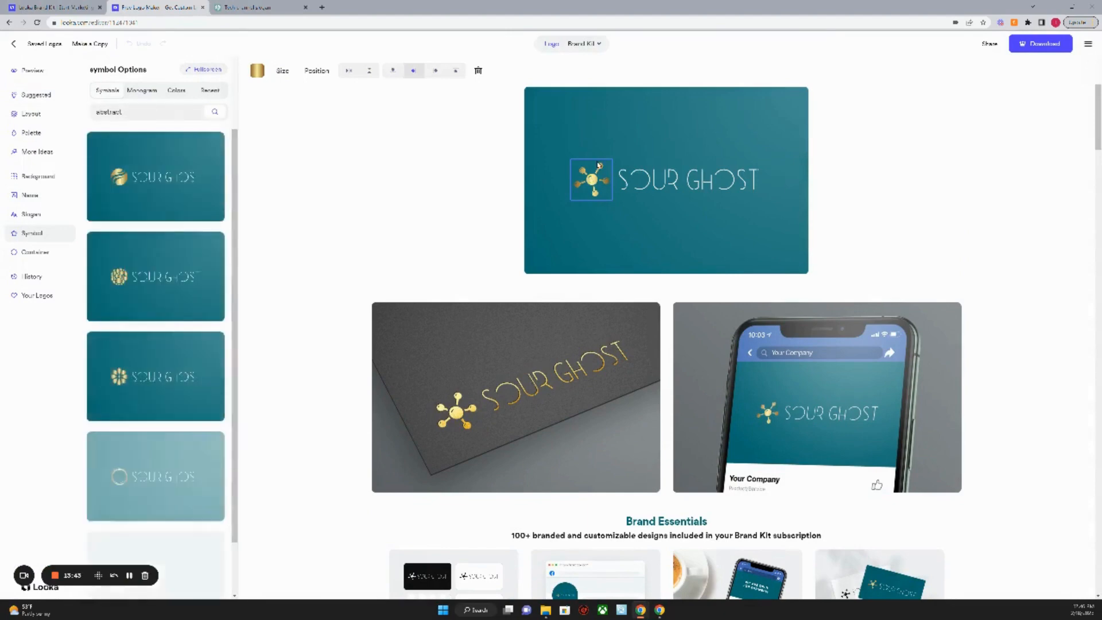
key(ctrl+shift+i)
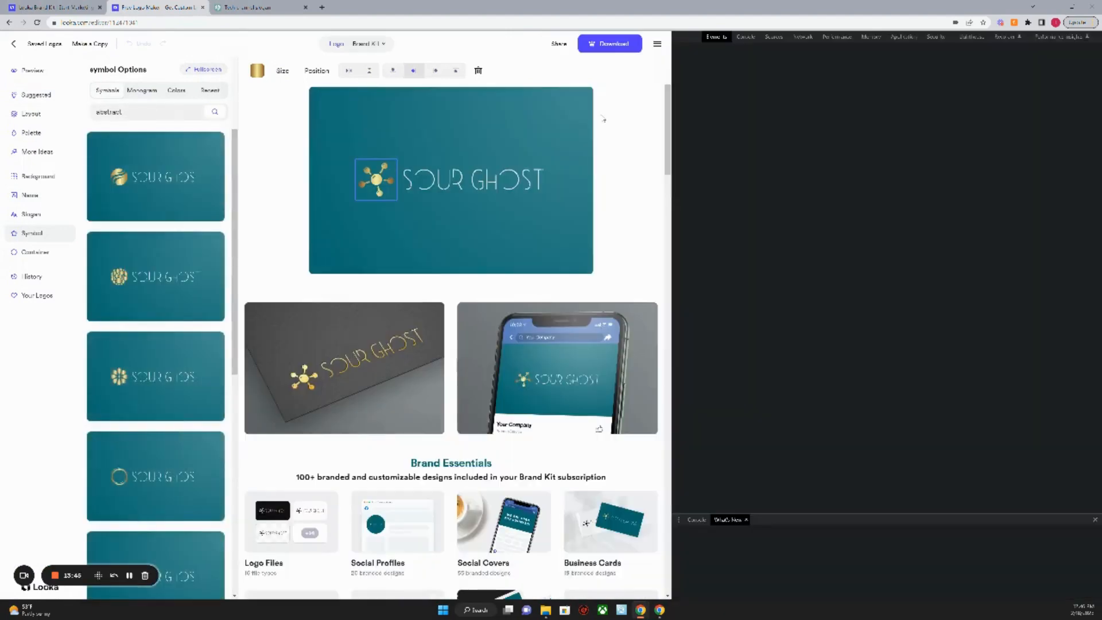
click(1095, 36)
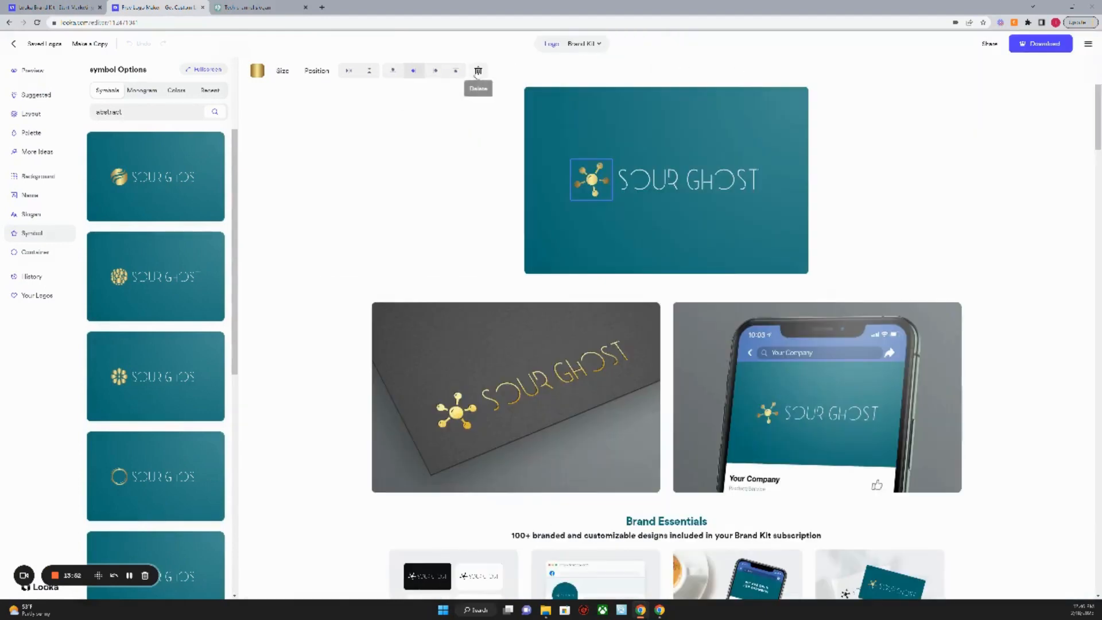
click(479, 71)
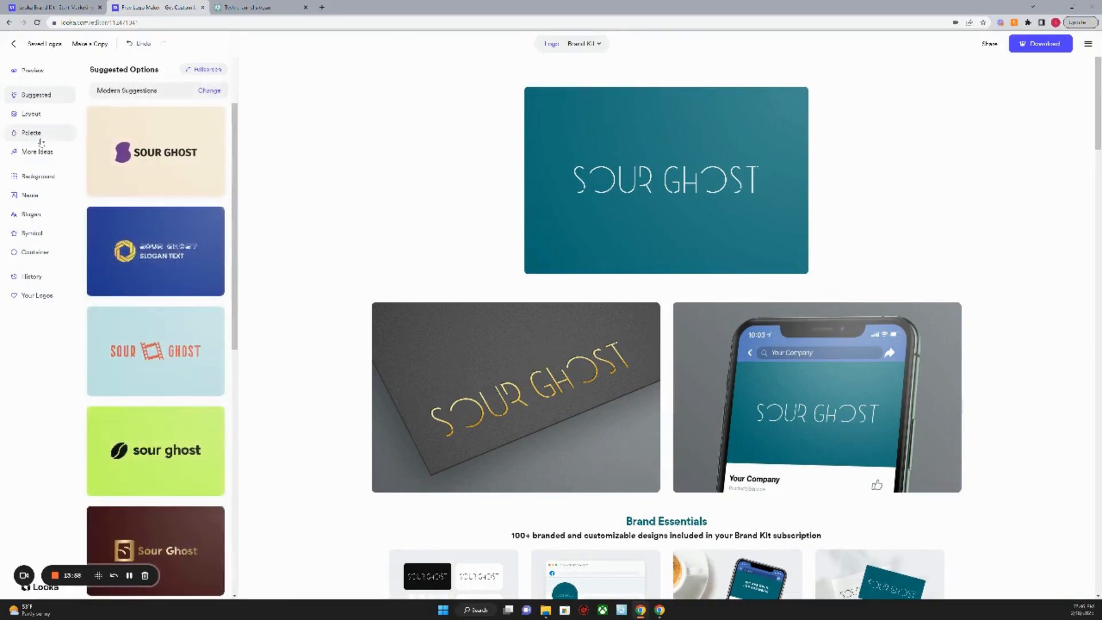
Check the brand essentials for the lettering-only logo and open the YouTube designs among the social profiles
scroll(637, 225, down, 4)
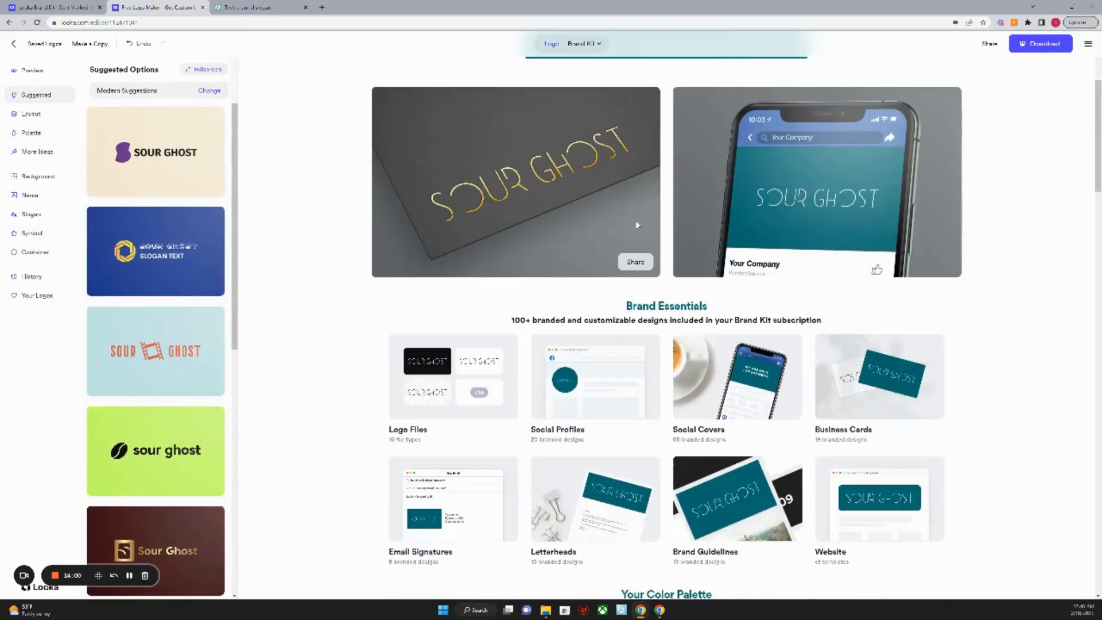
scroll(634, 225, down, 3)
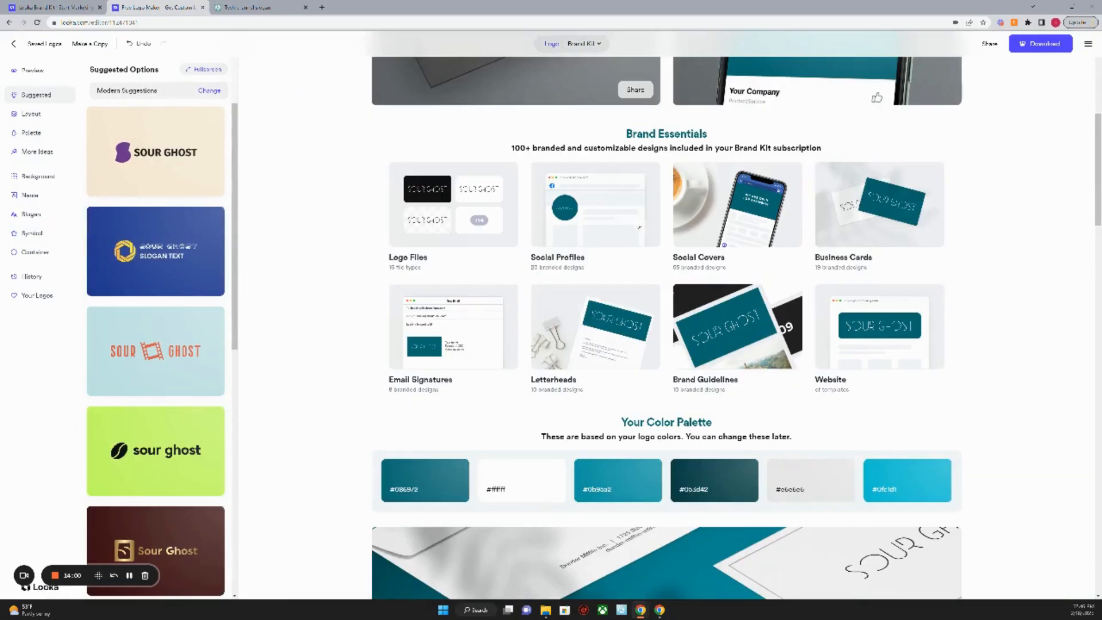
click(566, 212)
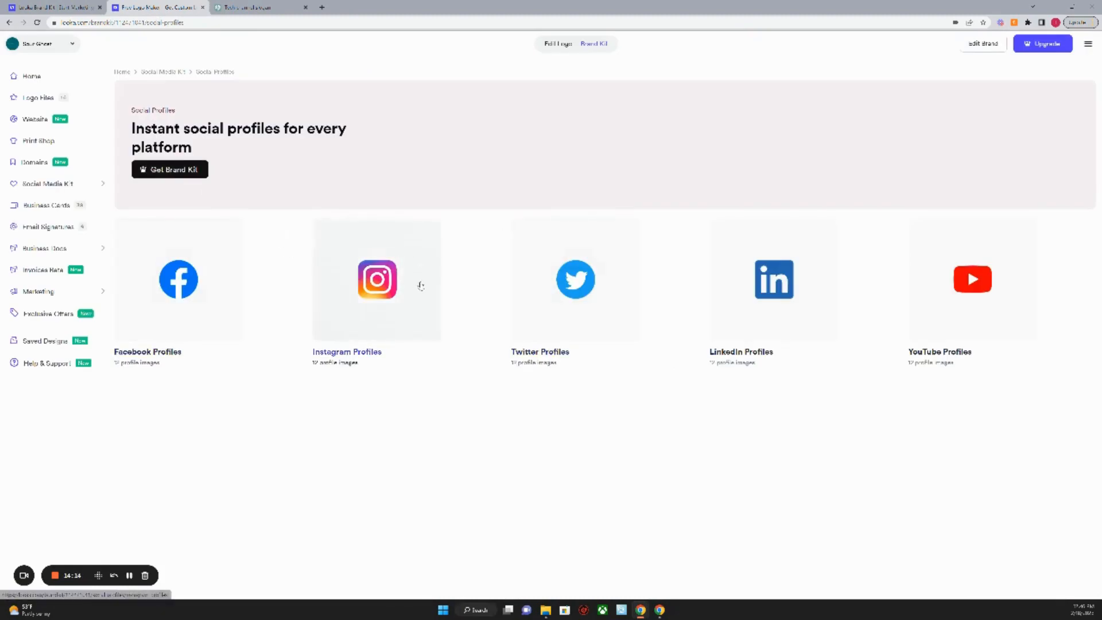
click(969, 272)
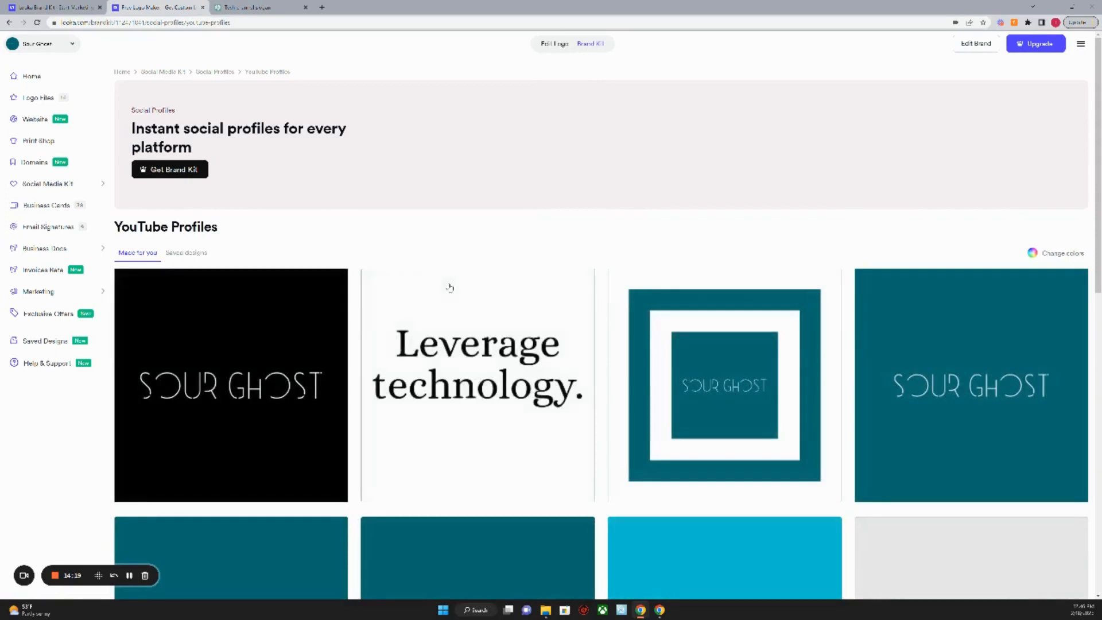
Look through all the generated YouTube profile images and return to the first row
scroll(450, 281, down, 2)
scroll(450, 281, down, 2)
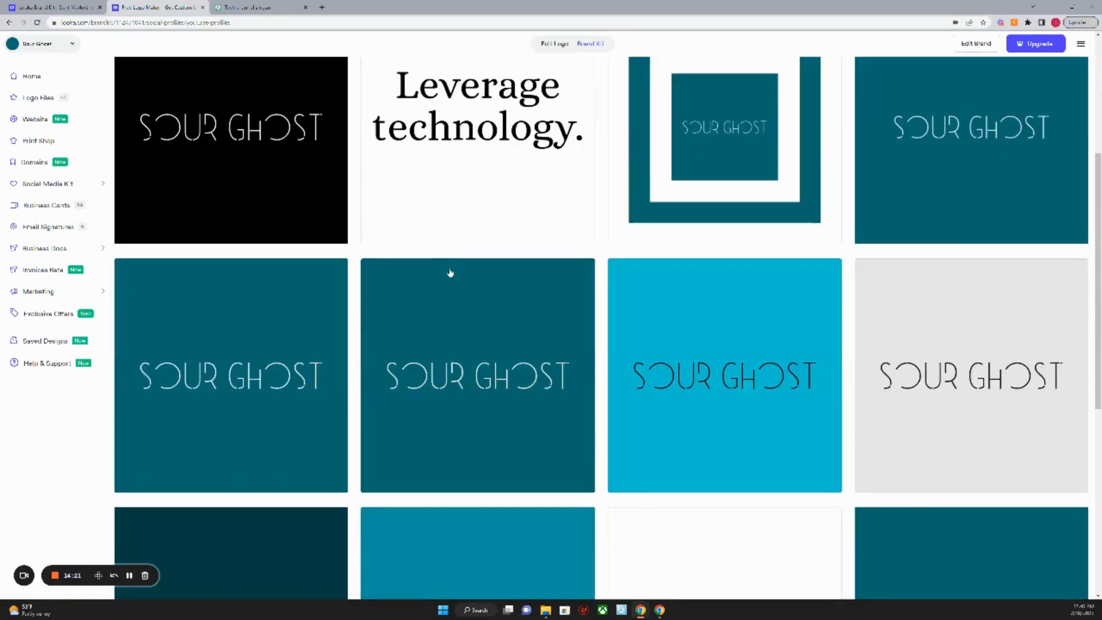
scroll(450, 273, down, 5)
scroll(451, 269, down, 2)
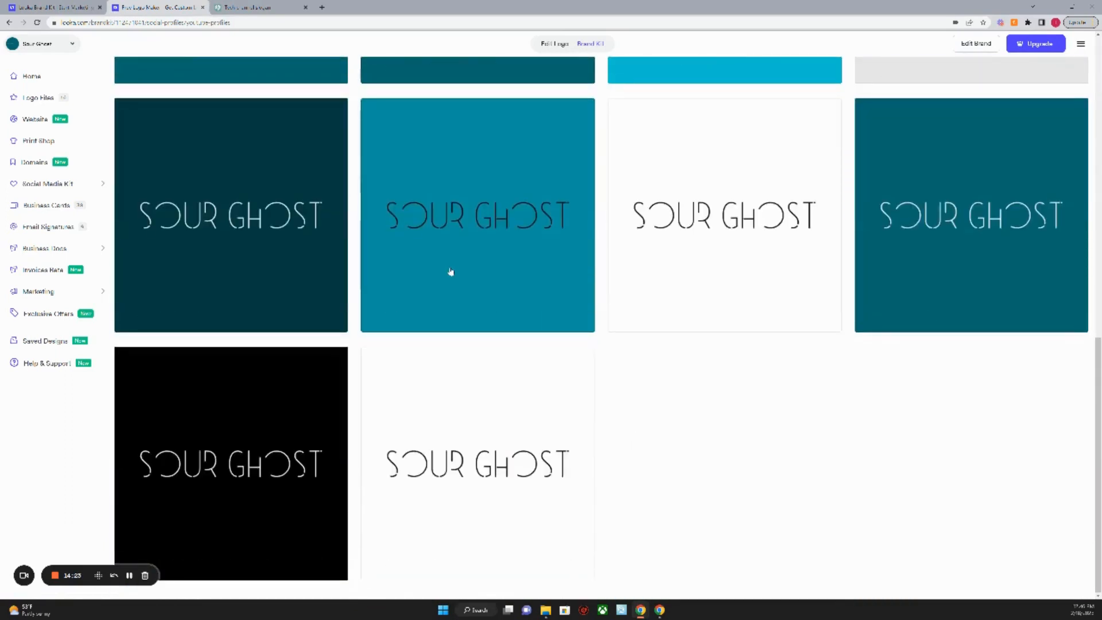
scroll(450, 275, up, 8)
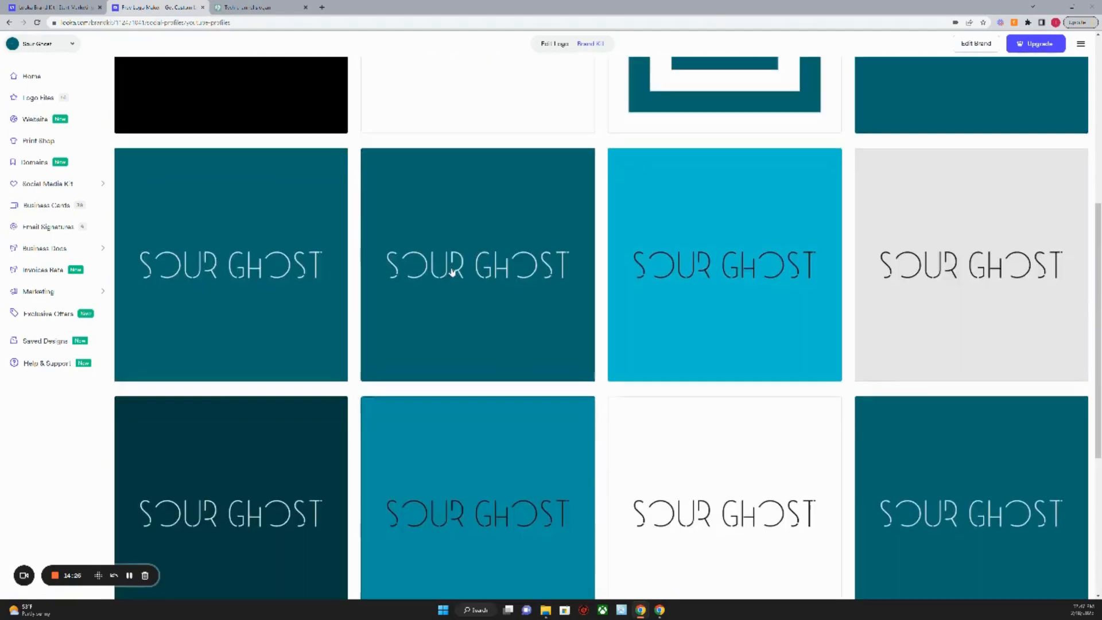
scroll(275, 298, up, 2)
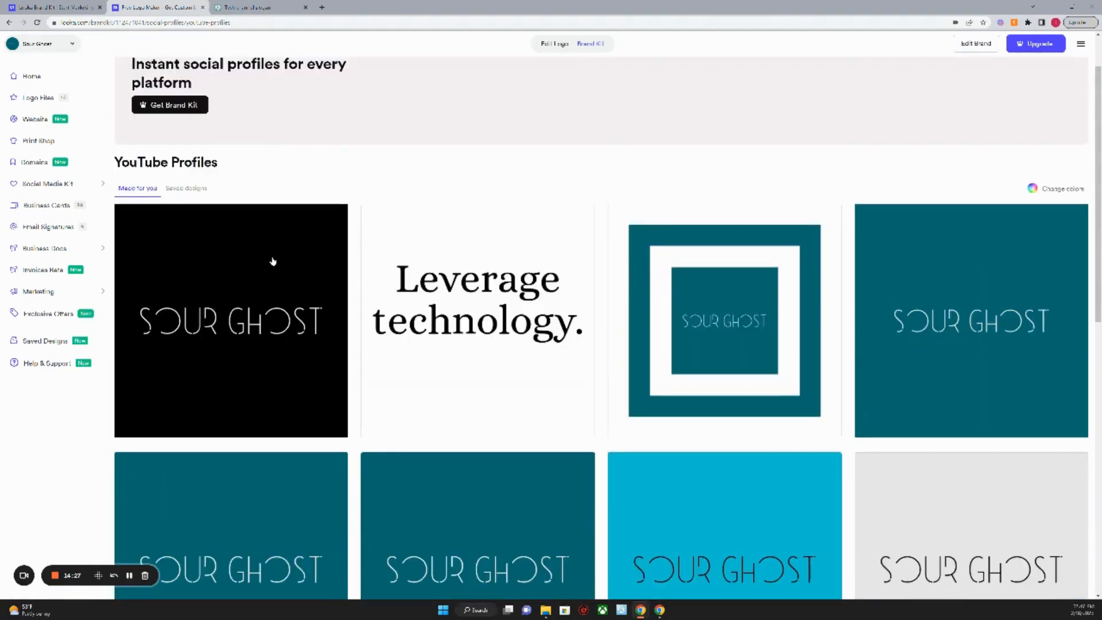
Try to open the black Sour Ghost YouTube profile image, and continue to the Brand Kit purchase packages
click(273, 260)
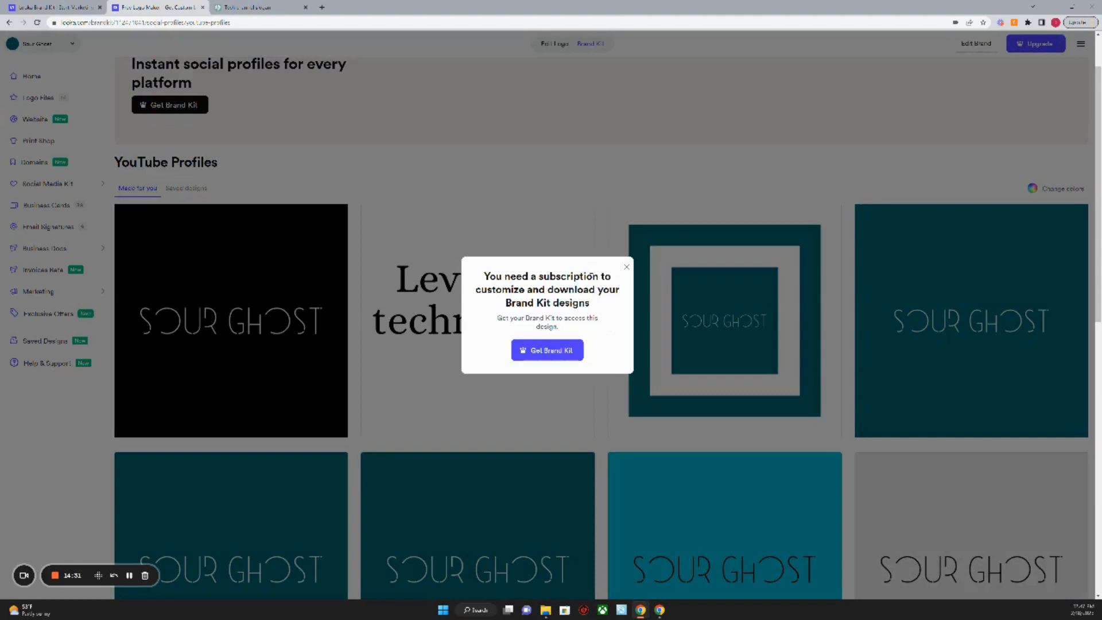
click(572, 352)
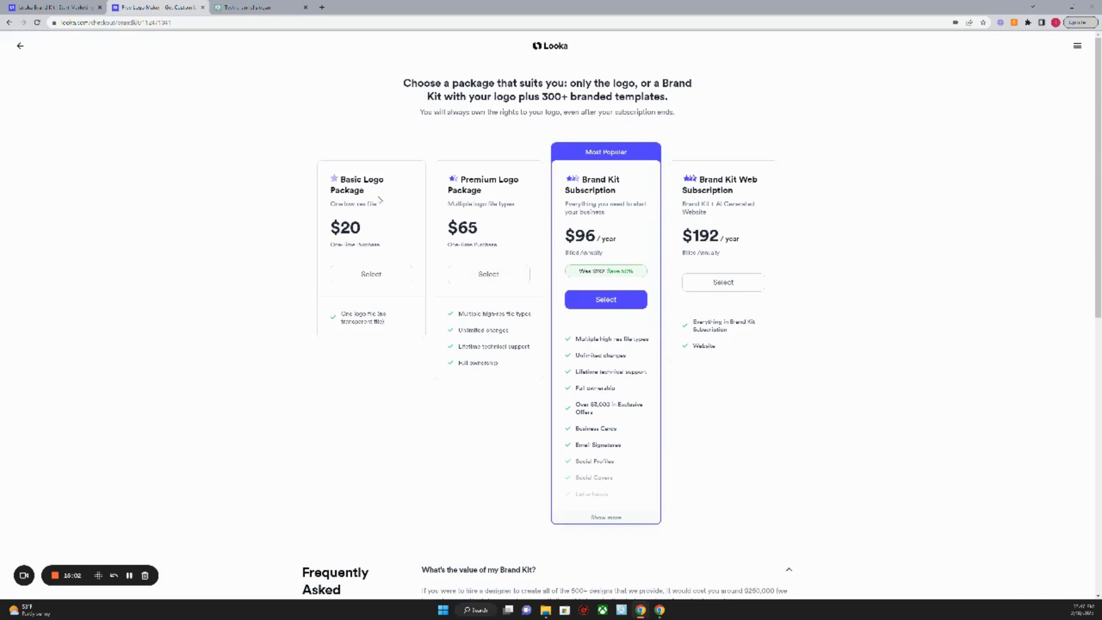
Open the checkout for the Premium Logo Package and go back to the package comparison
right_click(345, 270)
click(372, 236)
click(519, 271)
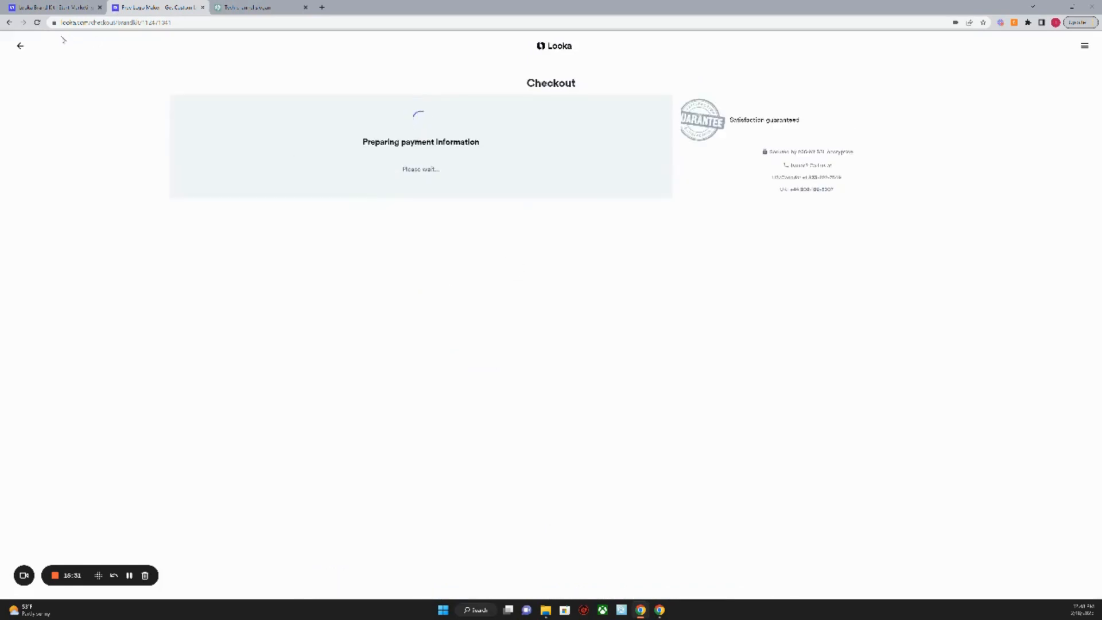
click(21, 46)
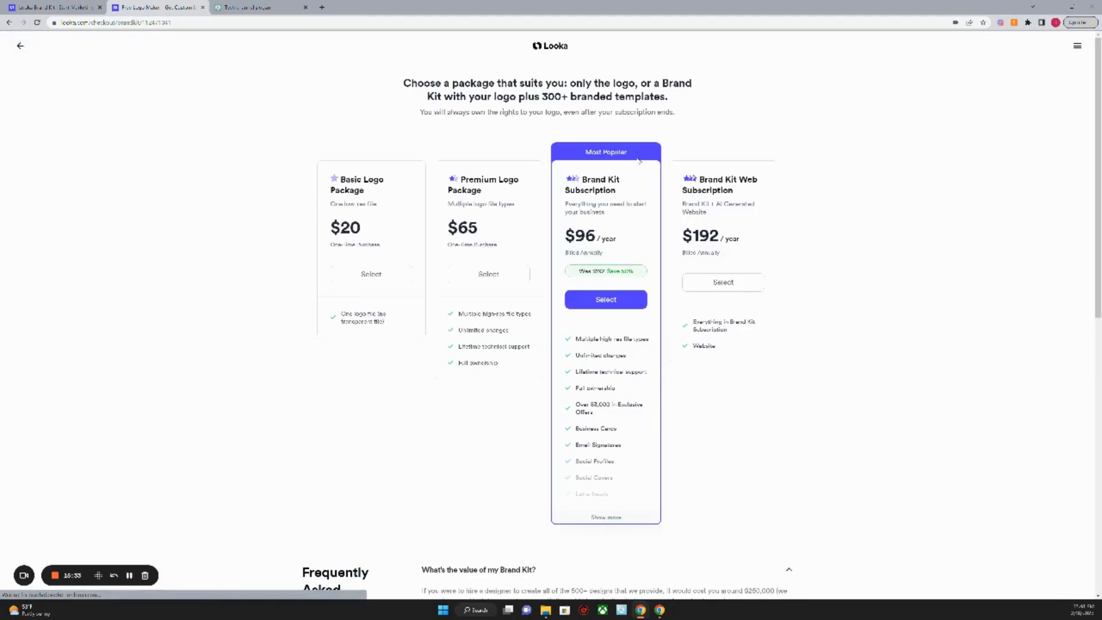
Read the details of the Premium Logo Package's unlimited changes and full ownership features, closing each explanation
click(499, 330)
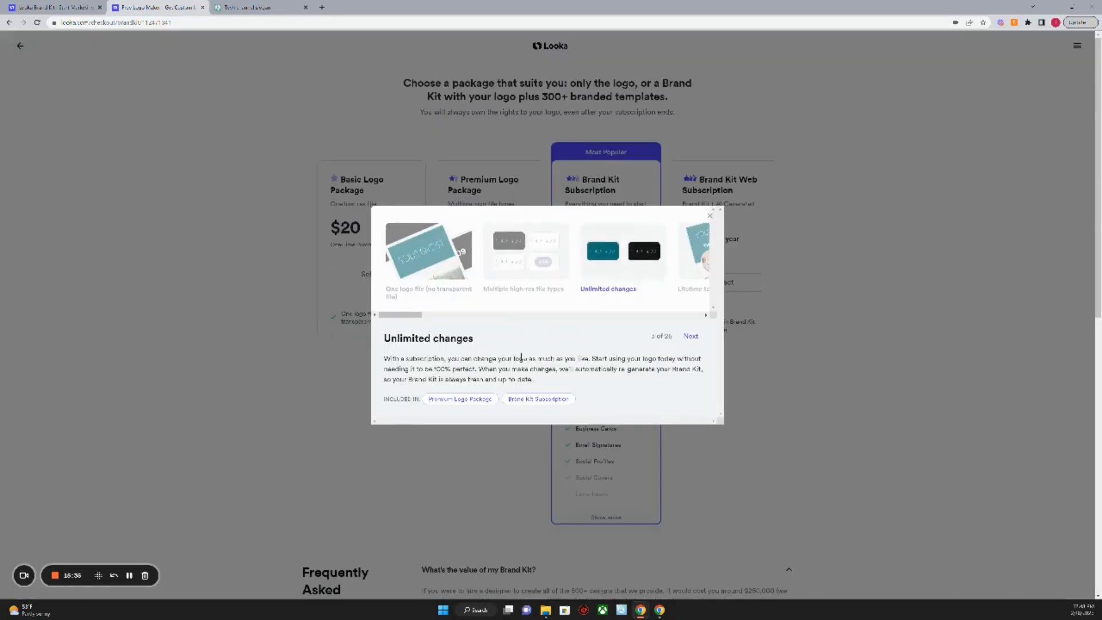
key(Escape)
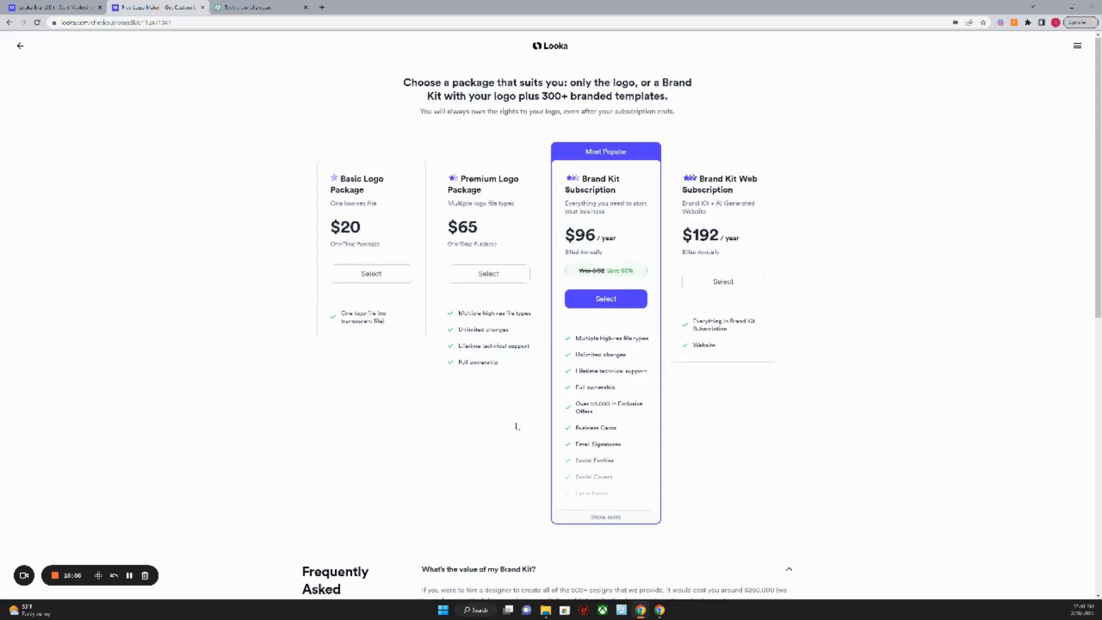
scroll(515, 424, down, 3)
scroll(517, 412, up, 3)
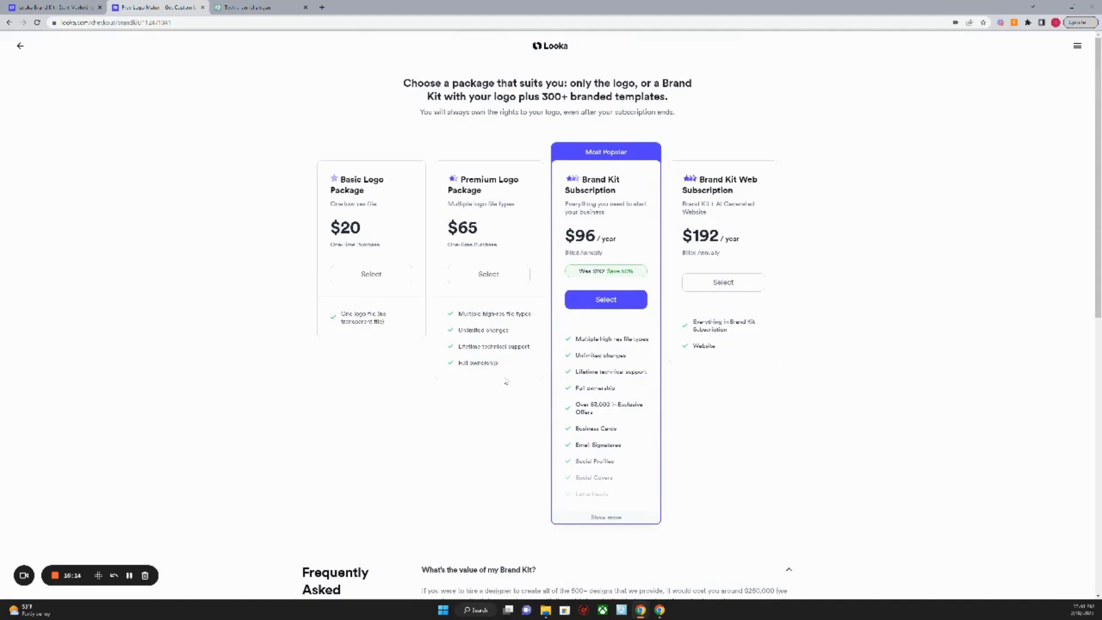
click(450, 363)
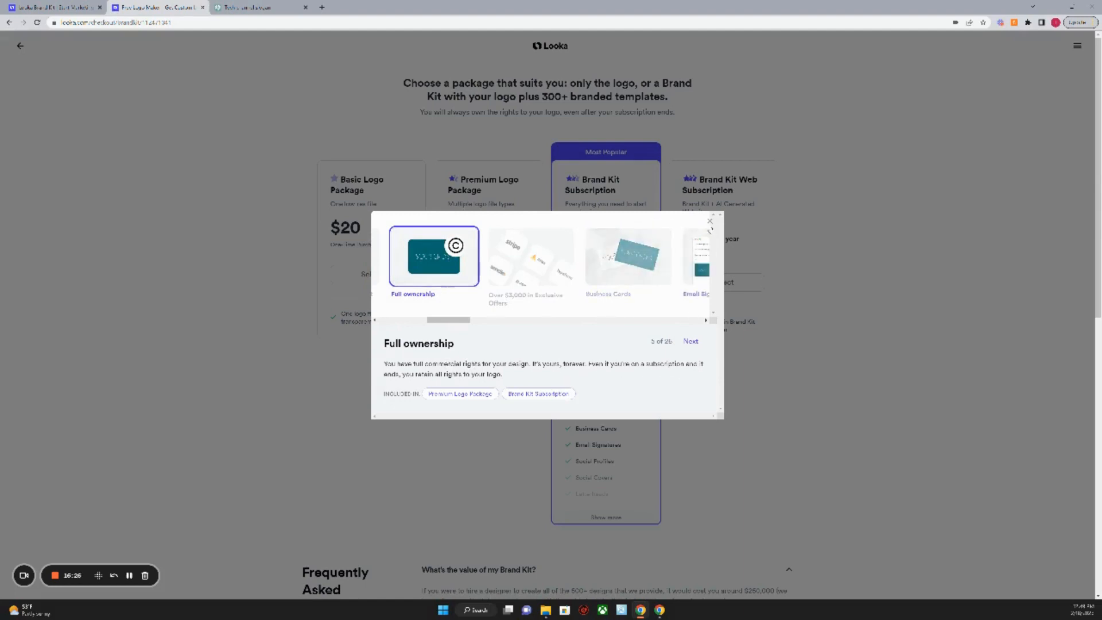
click(710, 222)
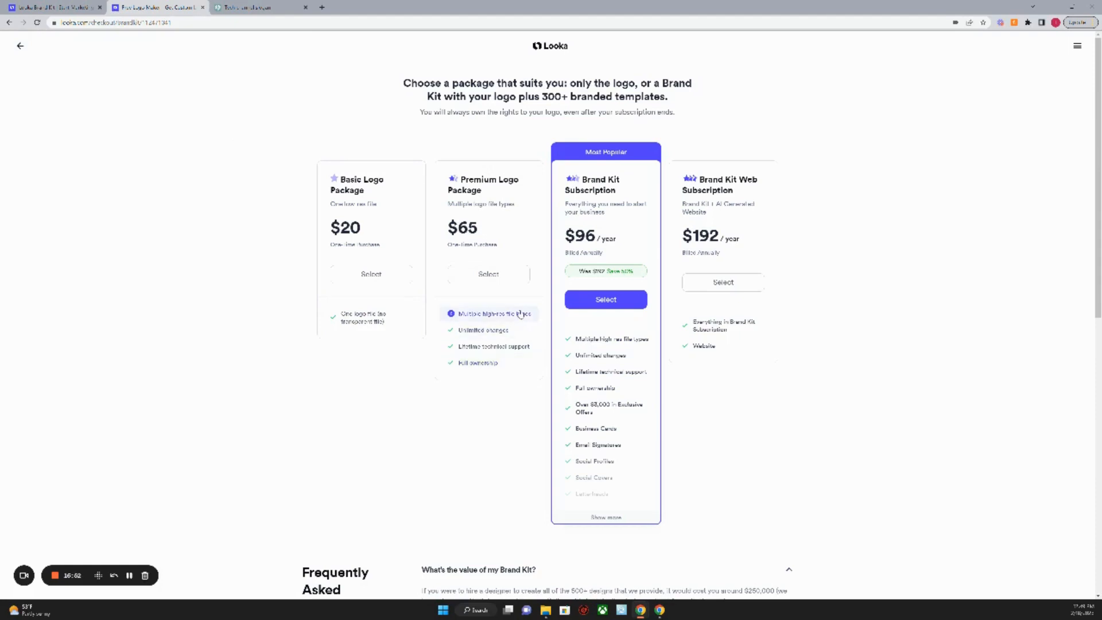
Leave the package comparison and review the full set of YouTube profile images again
click(21, 46)
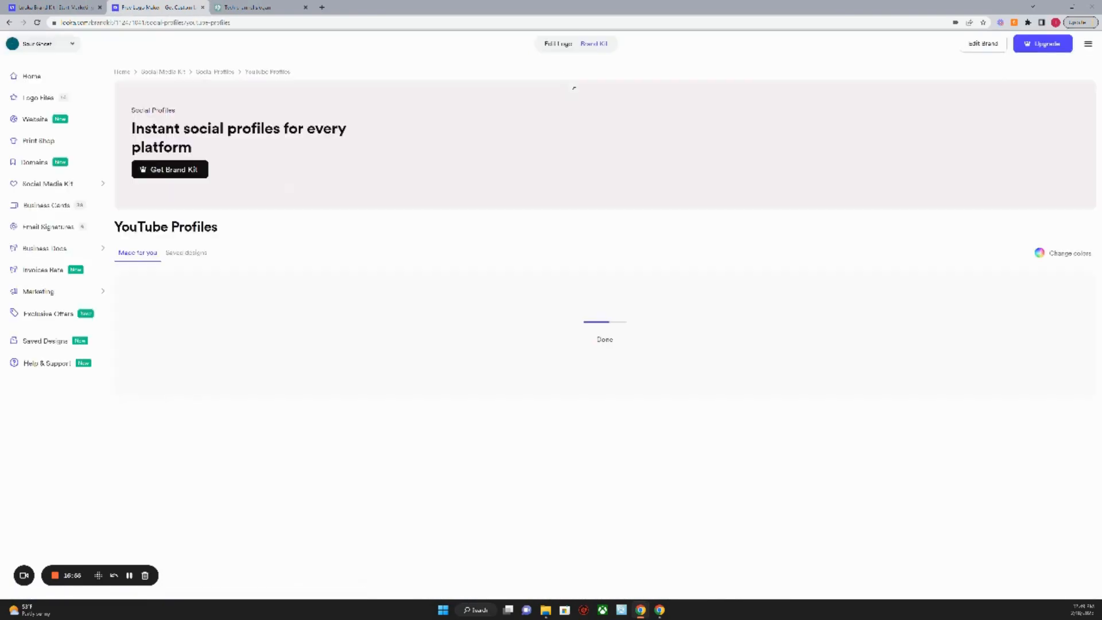
scroll(313, 280, down, 11)
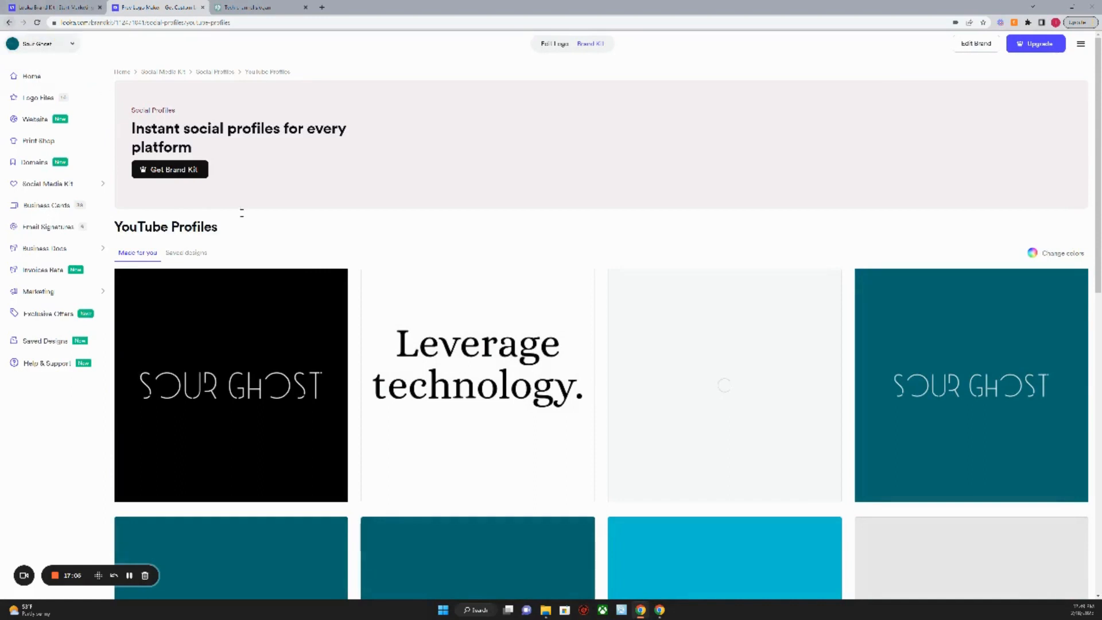
scroll(626, 276, down, 4)
scroll(627, 279, down, 7)
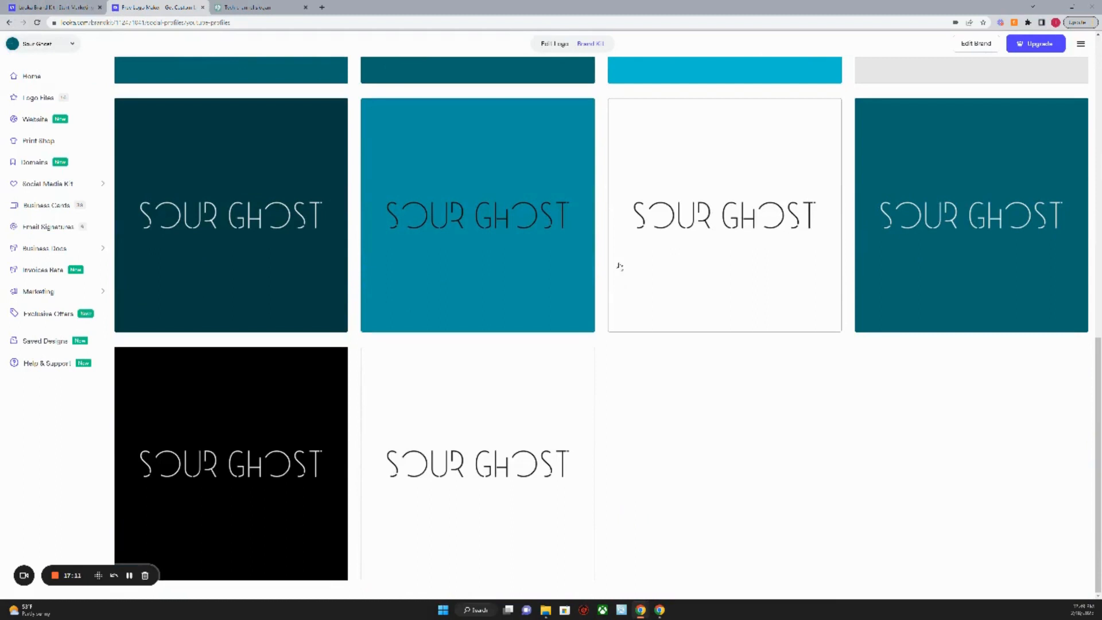
scroll(614, 276, up, 5)
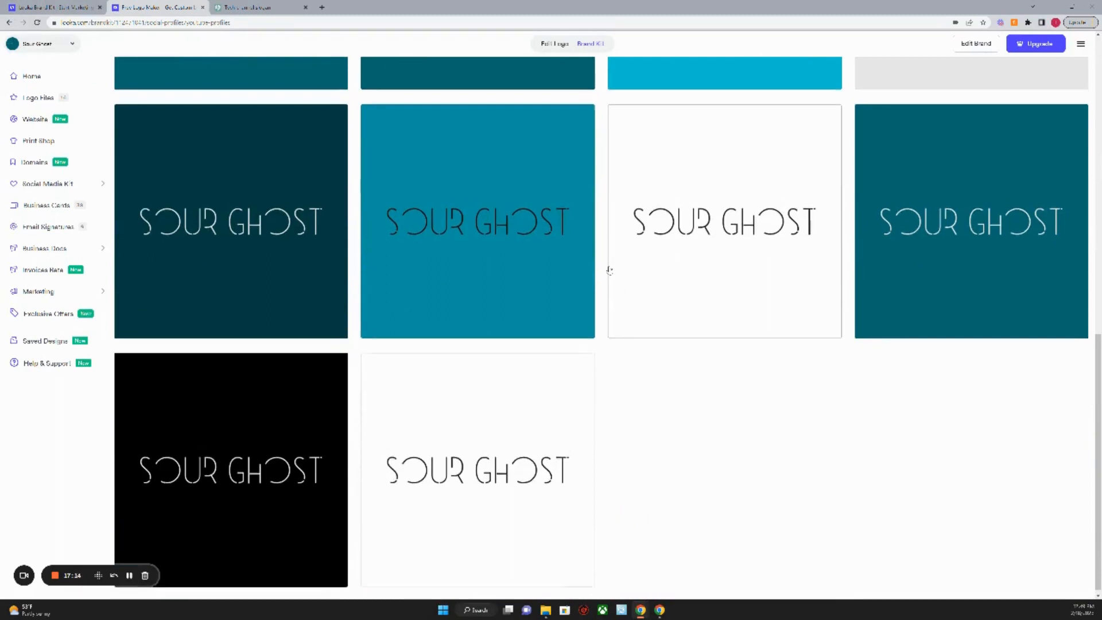
scroll(614, 266, up, 8)
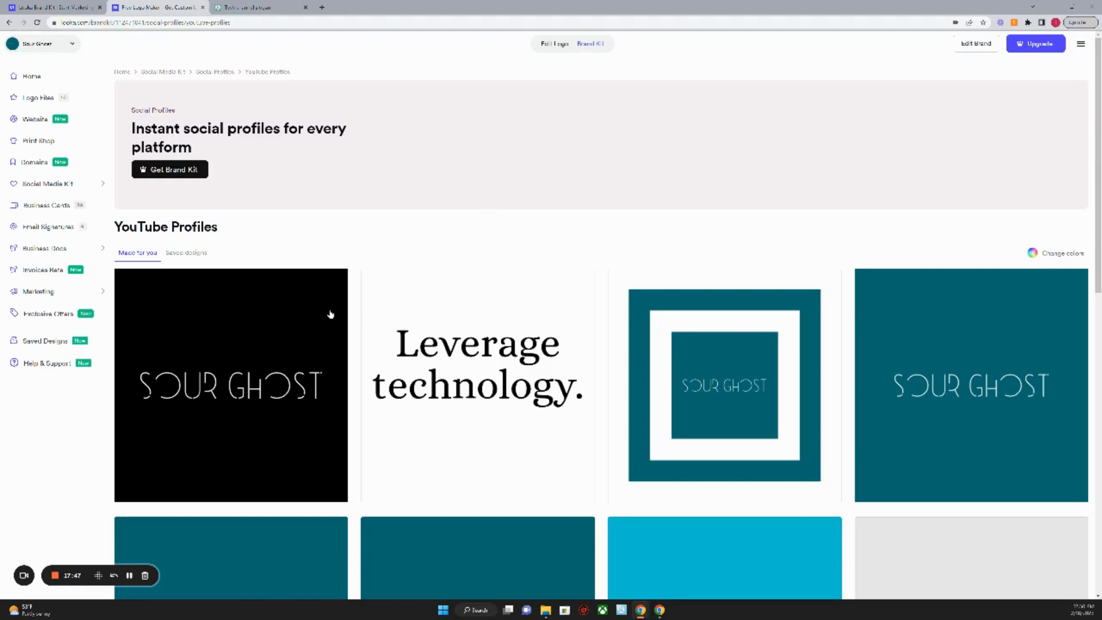
scroll(331, 315, down, 2)
scroll(336, 310, down, 2)
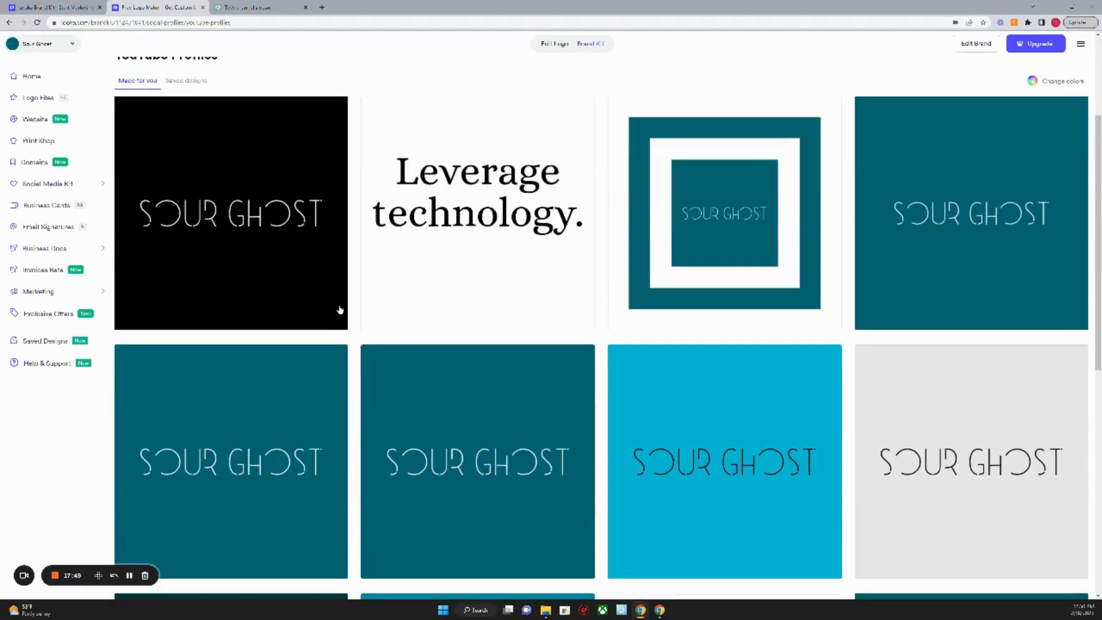